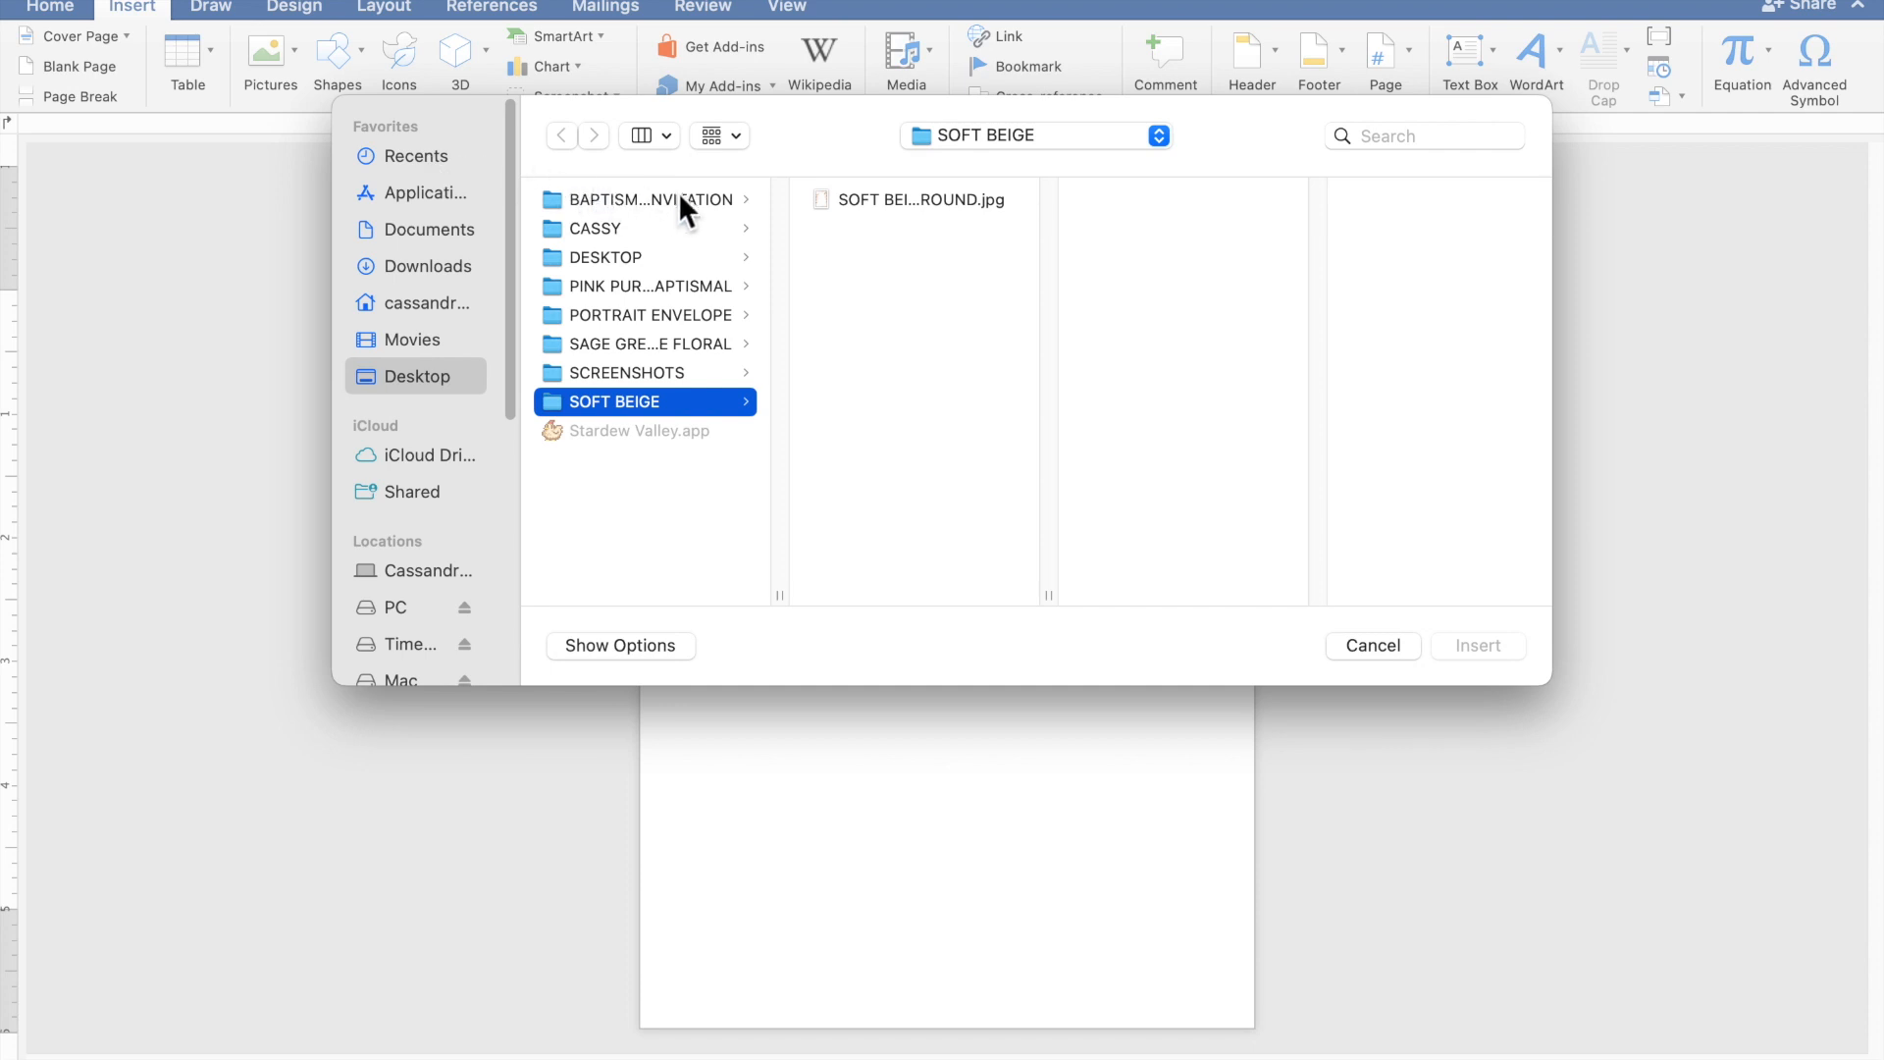
- Insert SOFT BEIGE BACKGROUND.jpg from the SOFT BEIGE folder and set its text wrapping to Behind Text
click(854, 203)
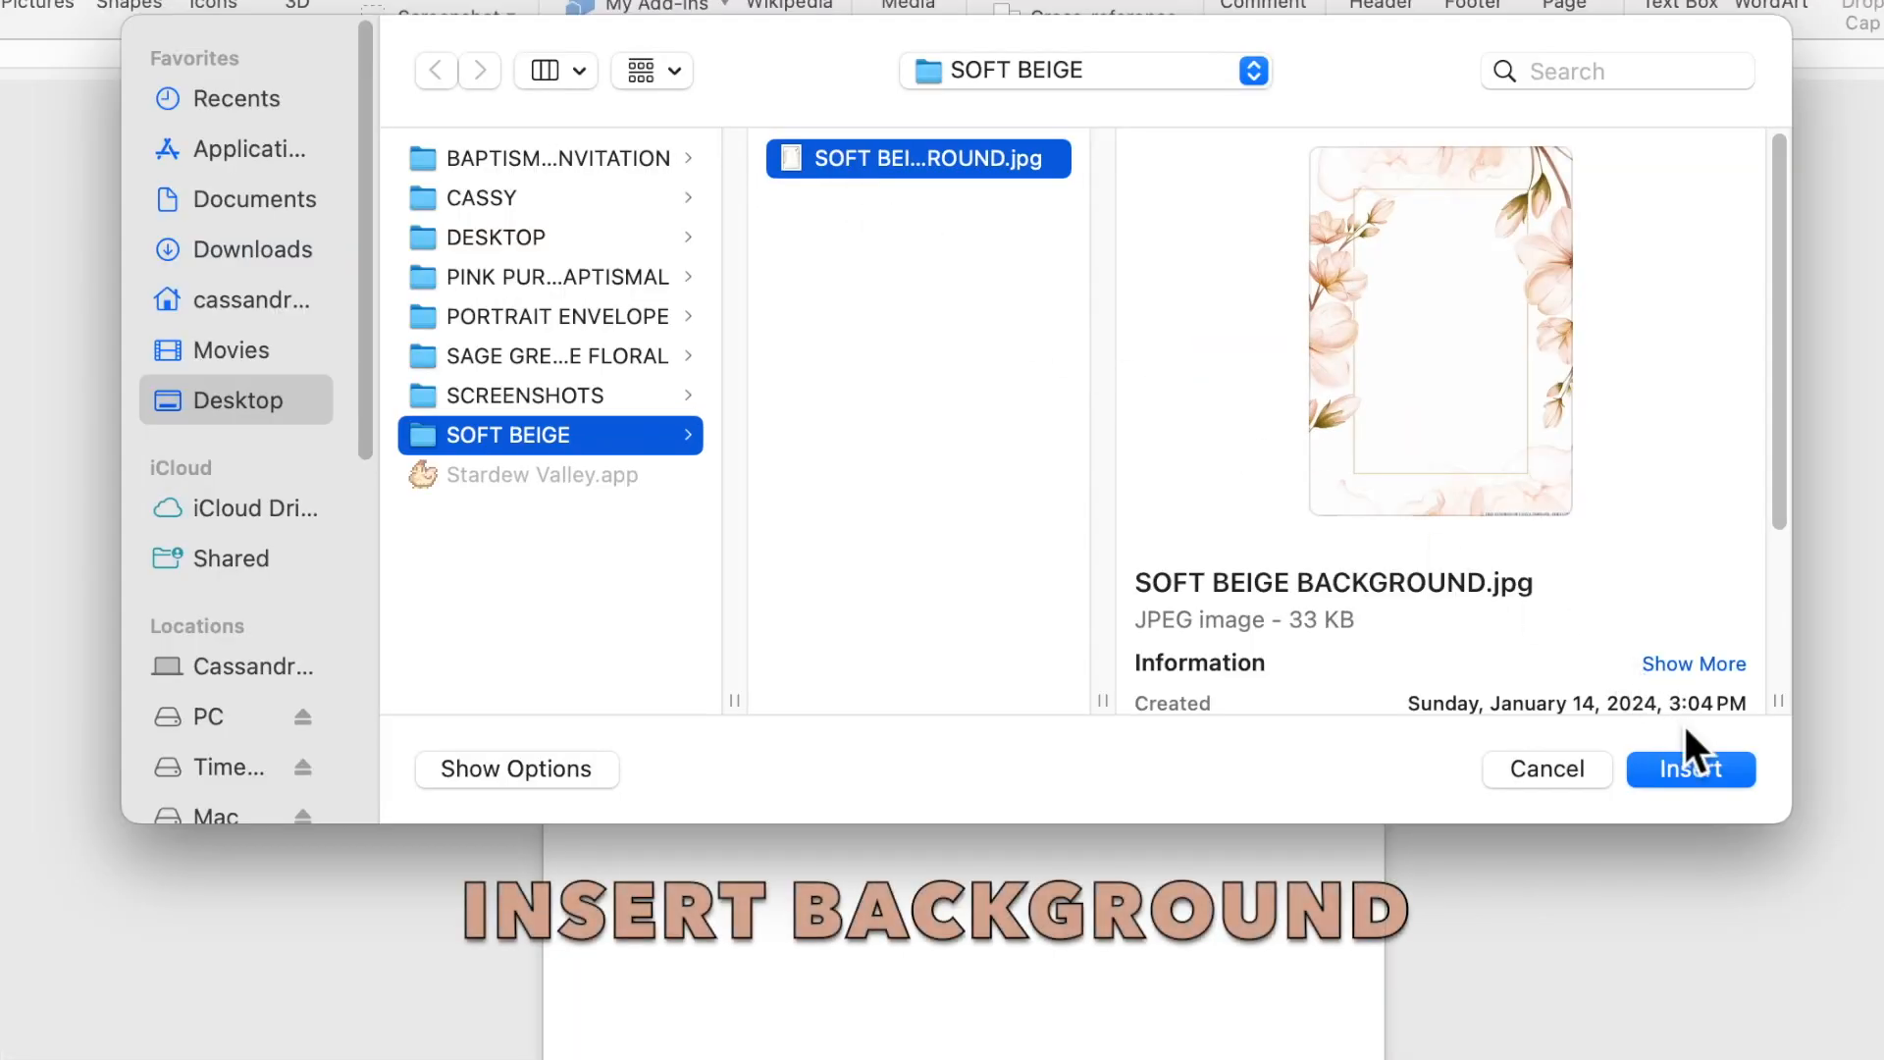
click(1699, 767)
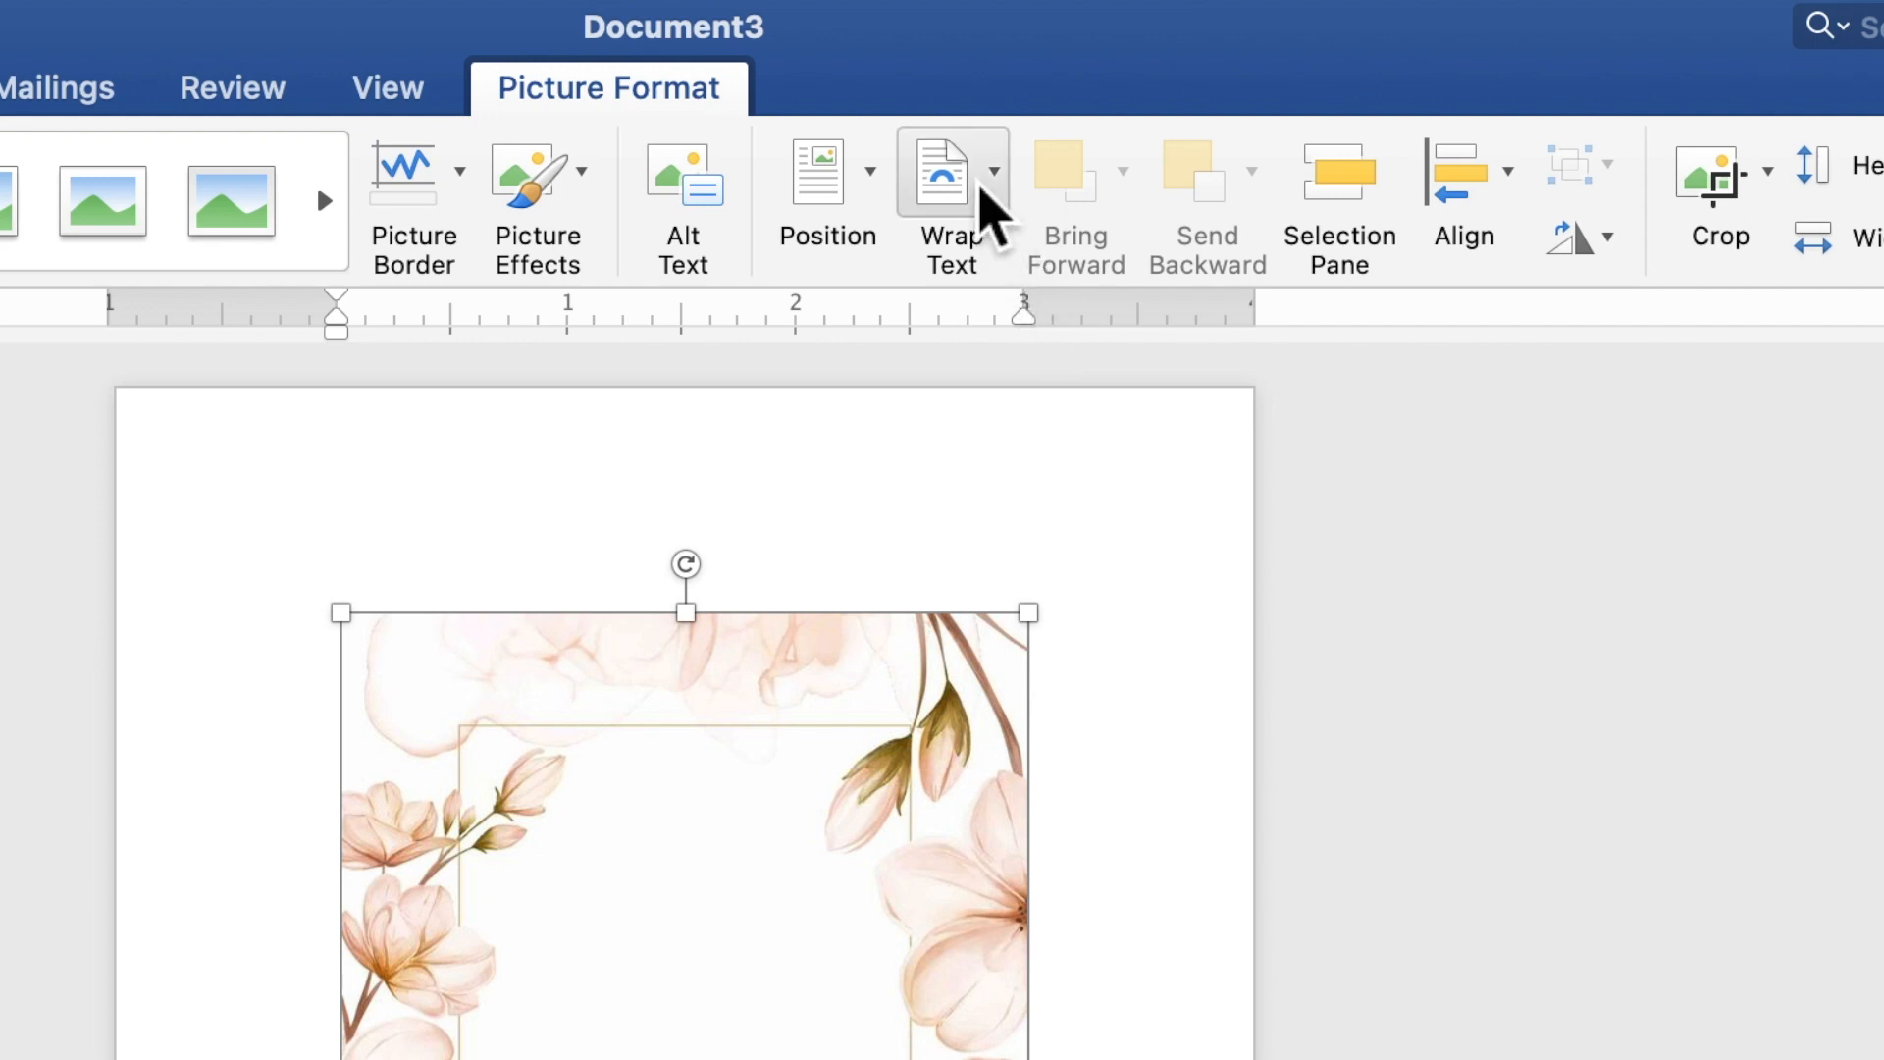
click(982, 189)
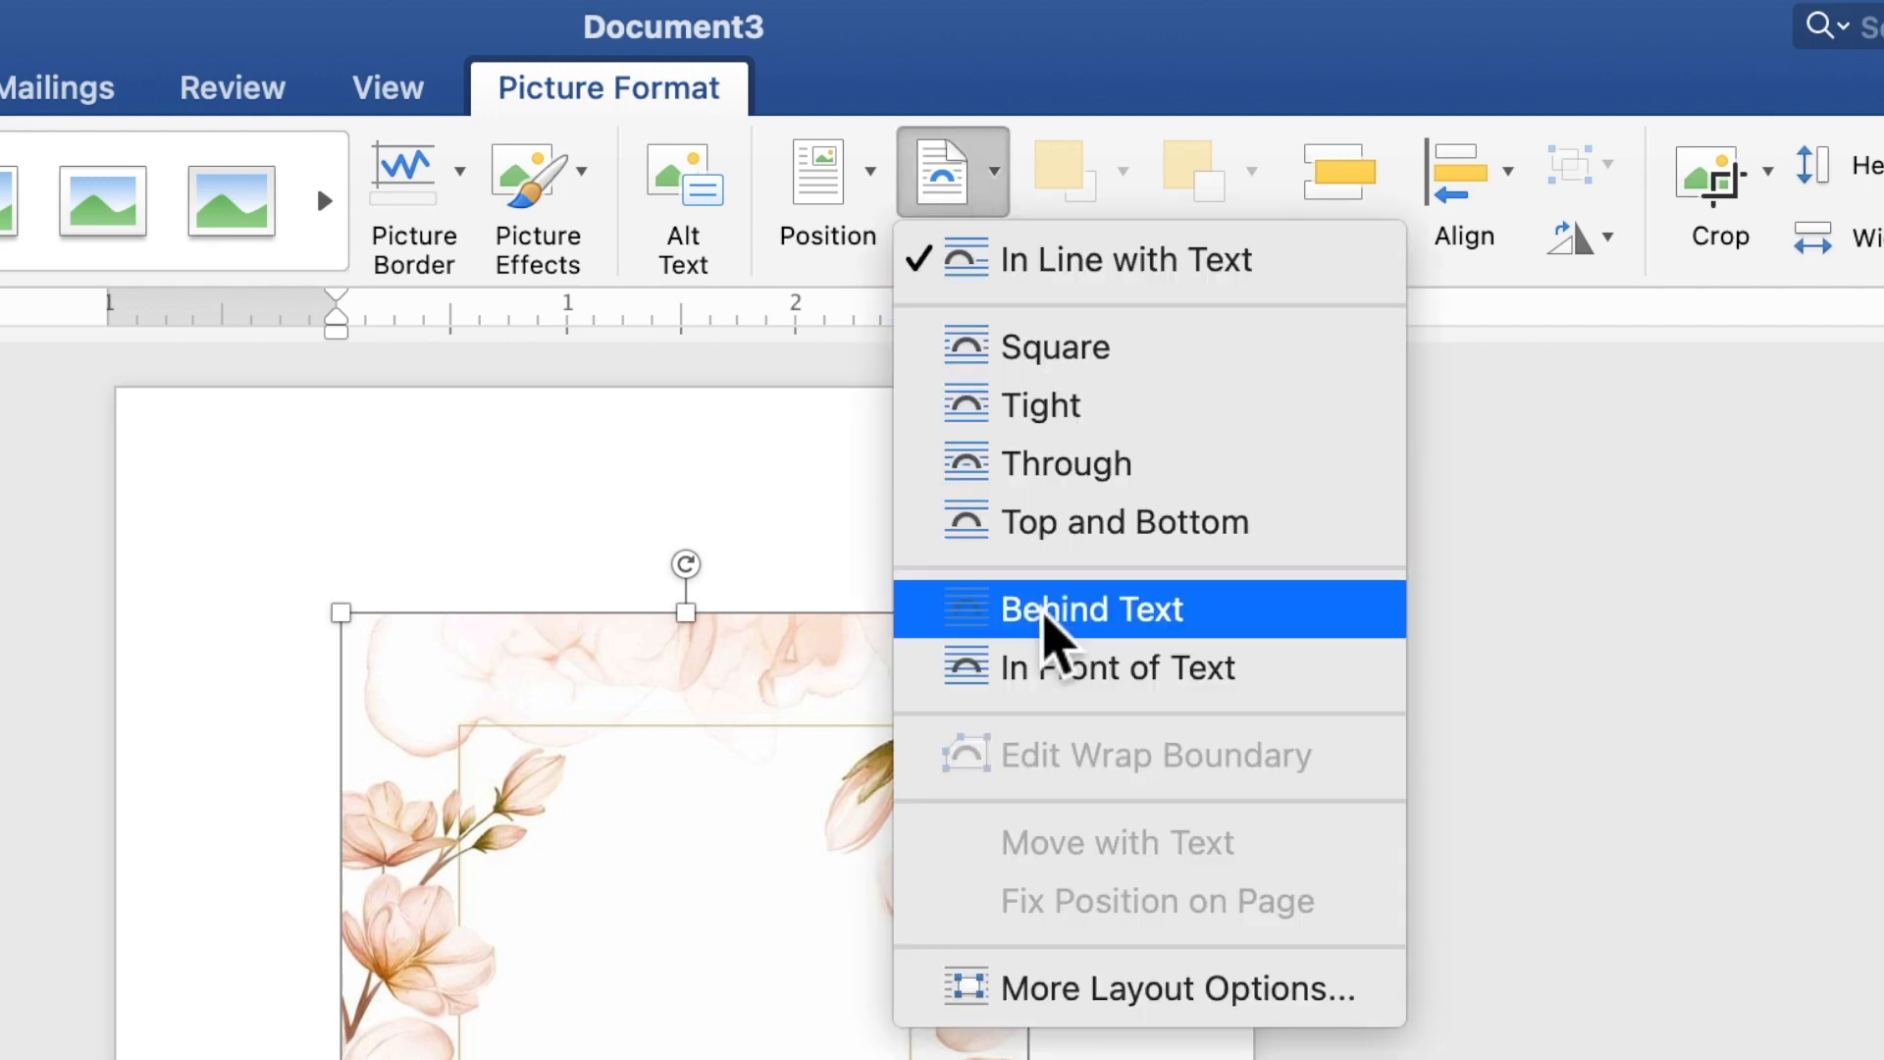
click(1048, 610)
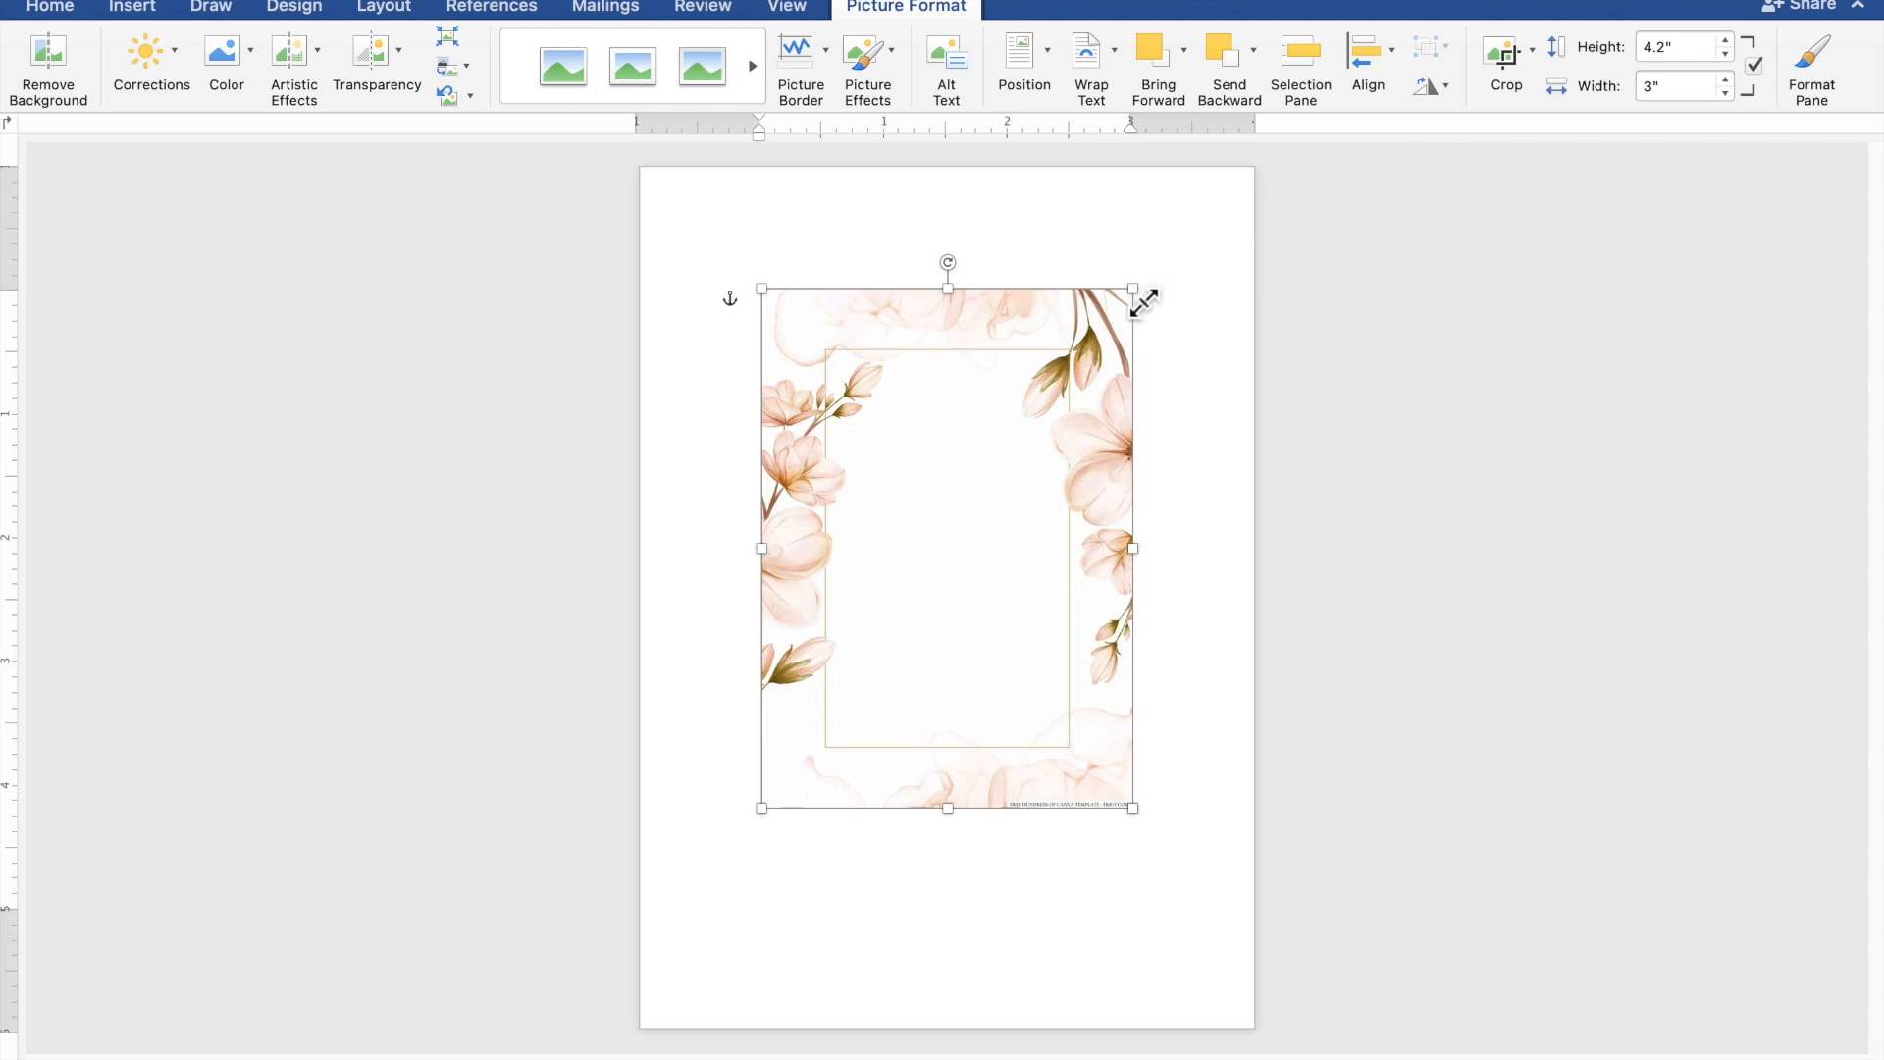
- Align the floral picture with the page's upper-left corner and enlarge it to about 5.05" by 7.08" to cover the page
drag(1032, 384, 905, 261)
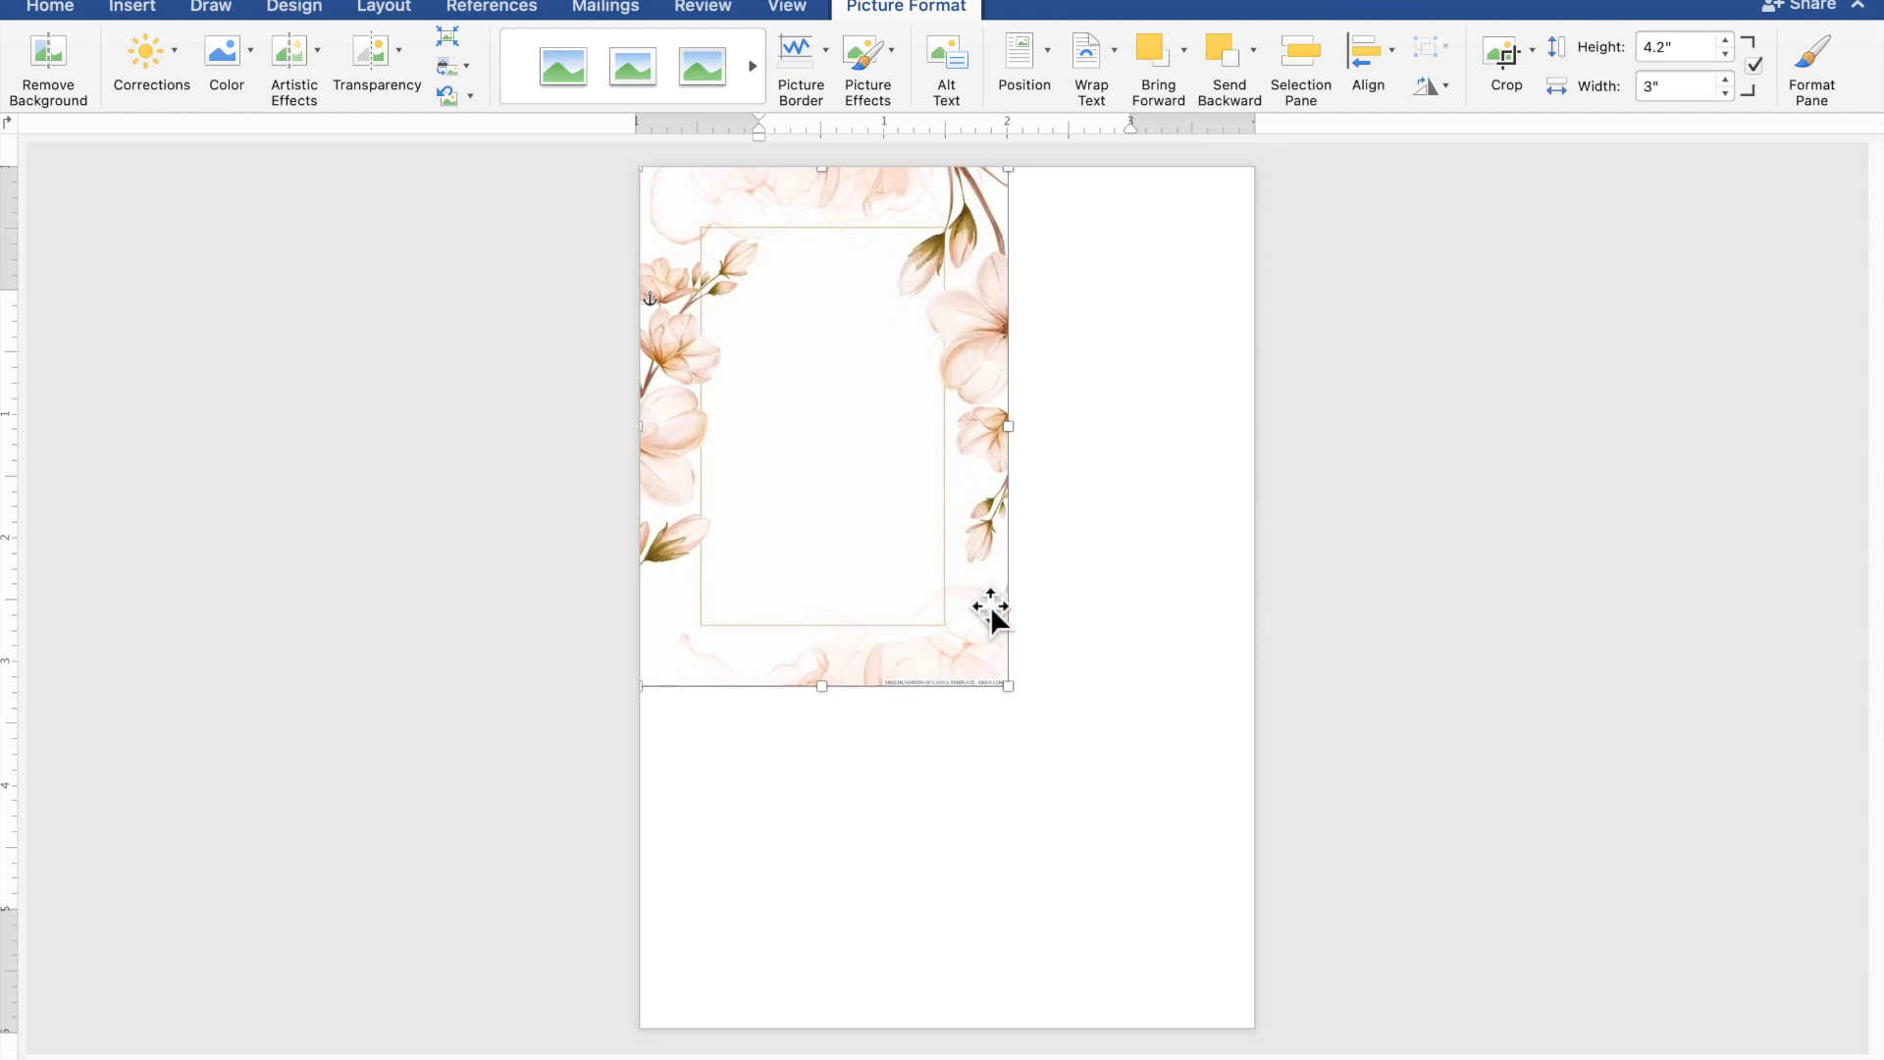
drag(1021, 702, 1265, 1041)
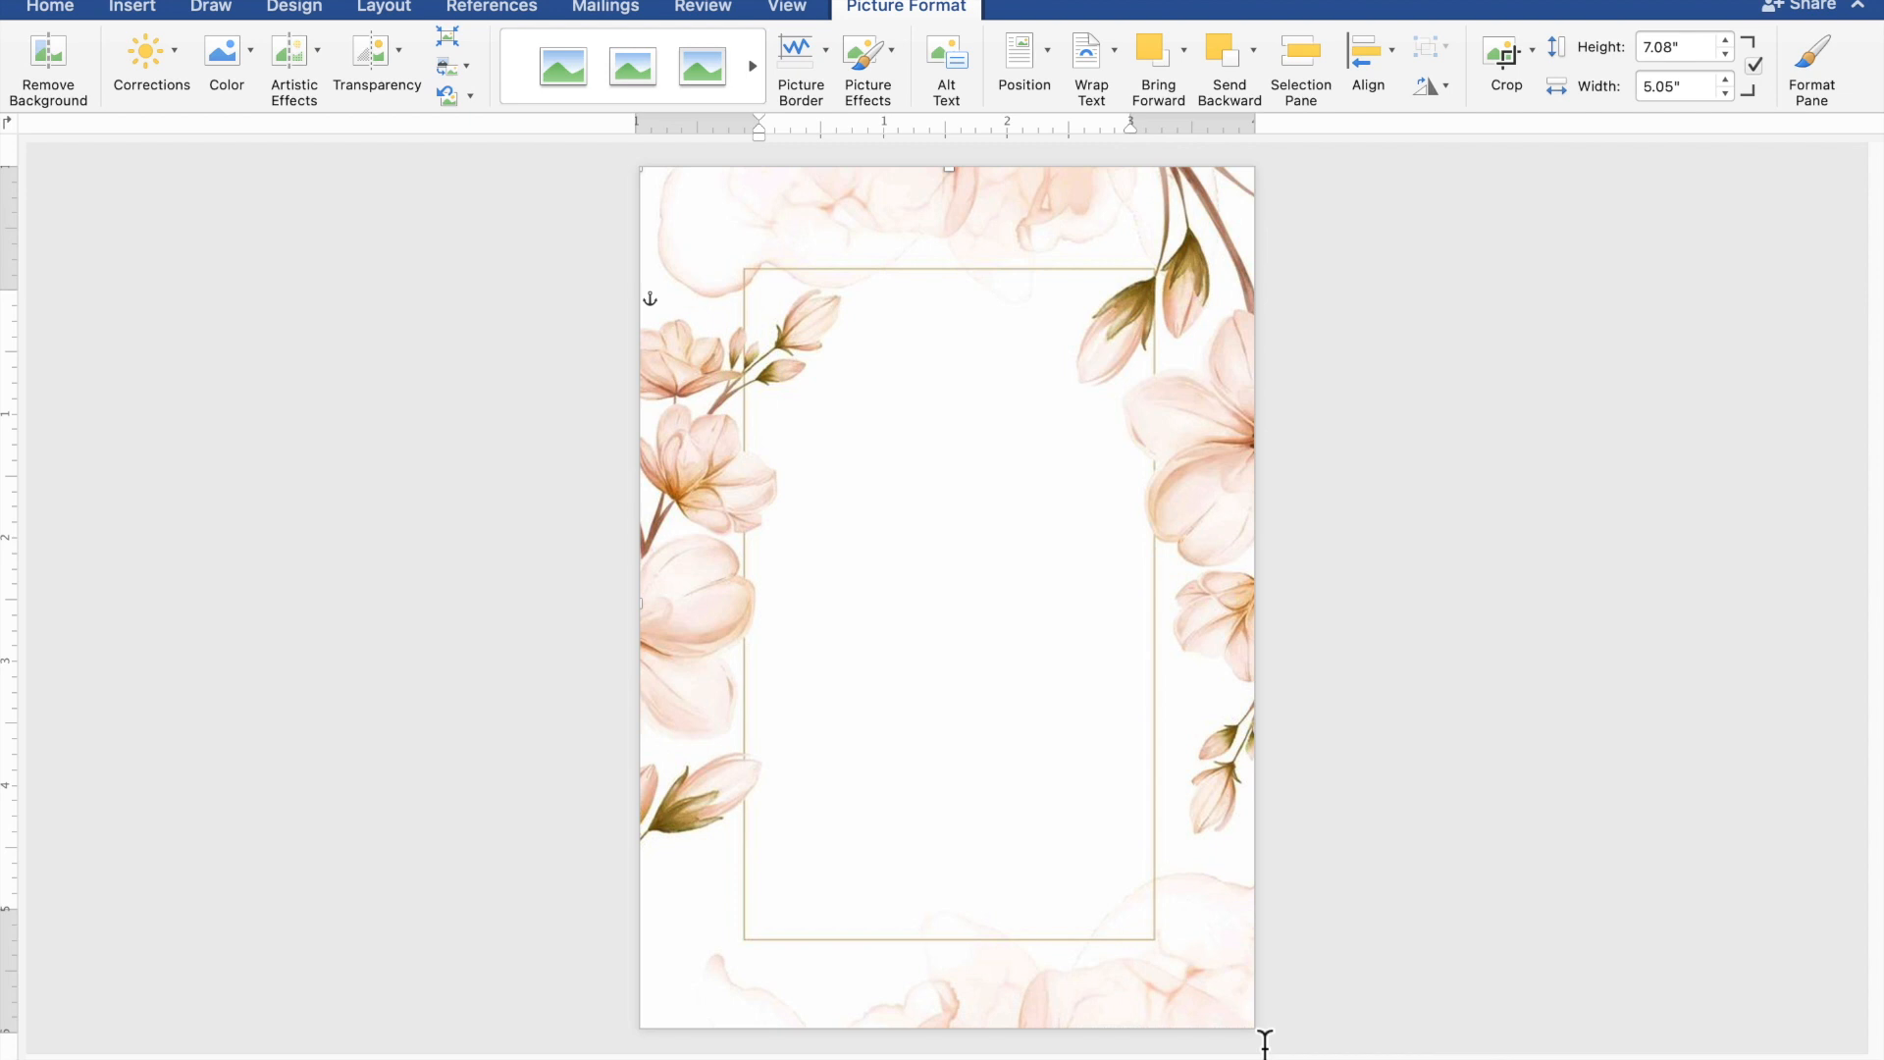
click(1525, 895)
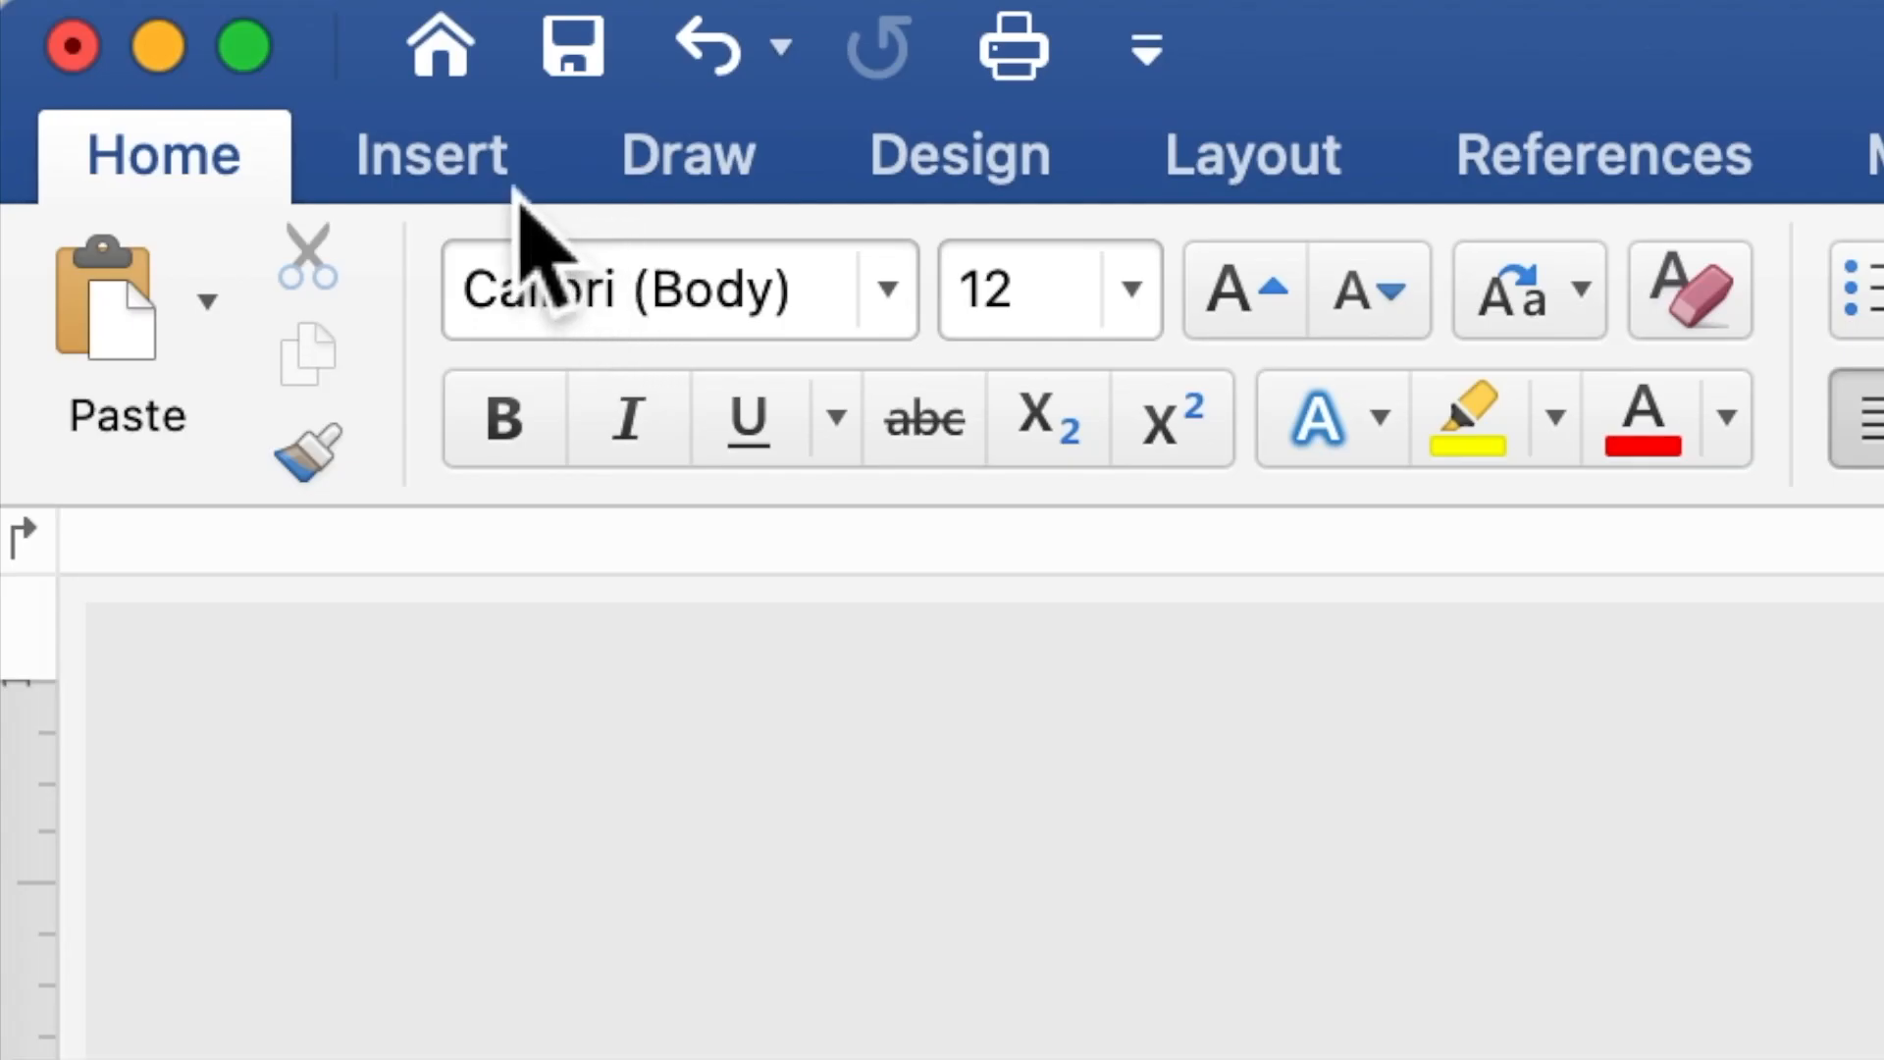
- Draw a text box about 4.02" wide and 5.13" high over the middle of the floral background
click(518, 193)
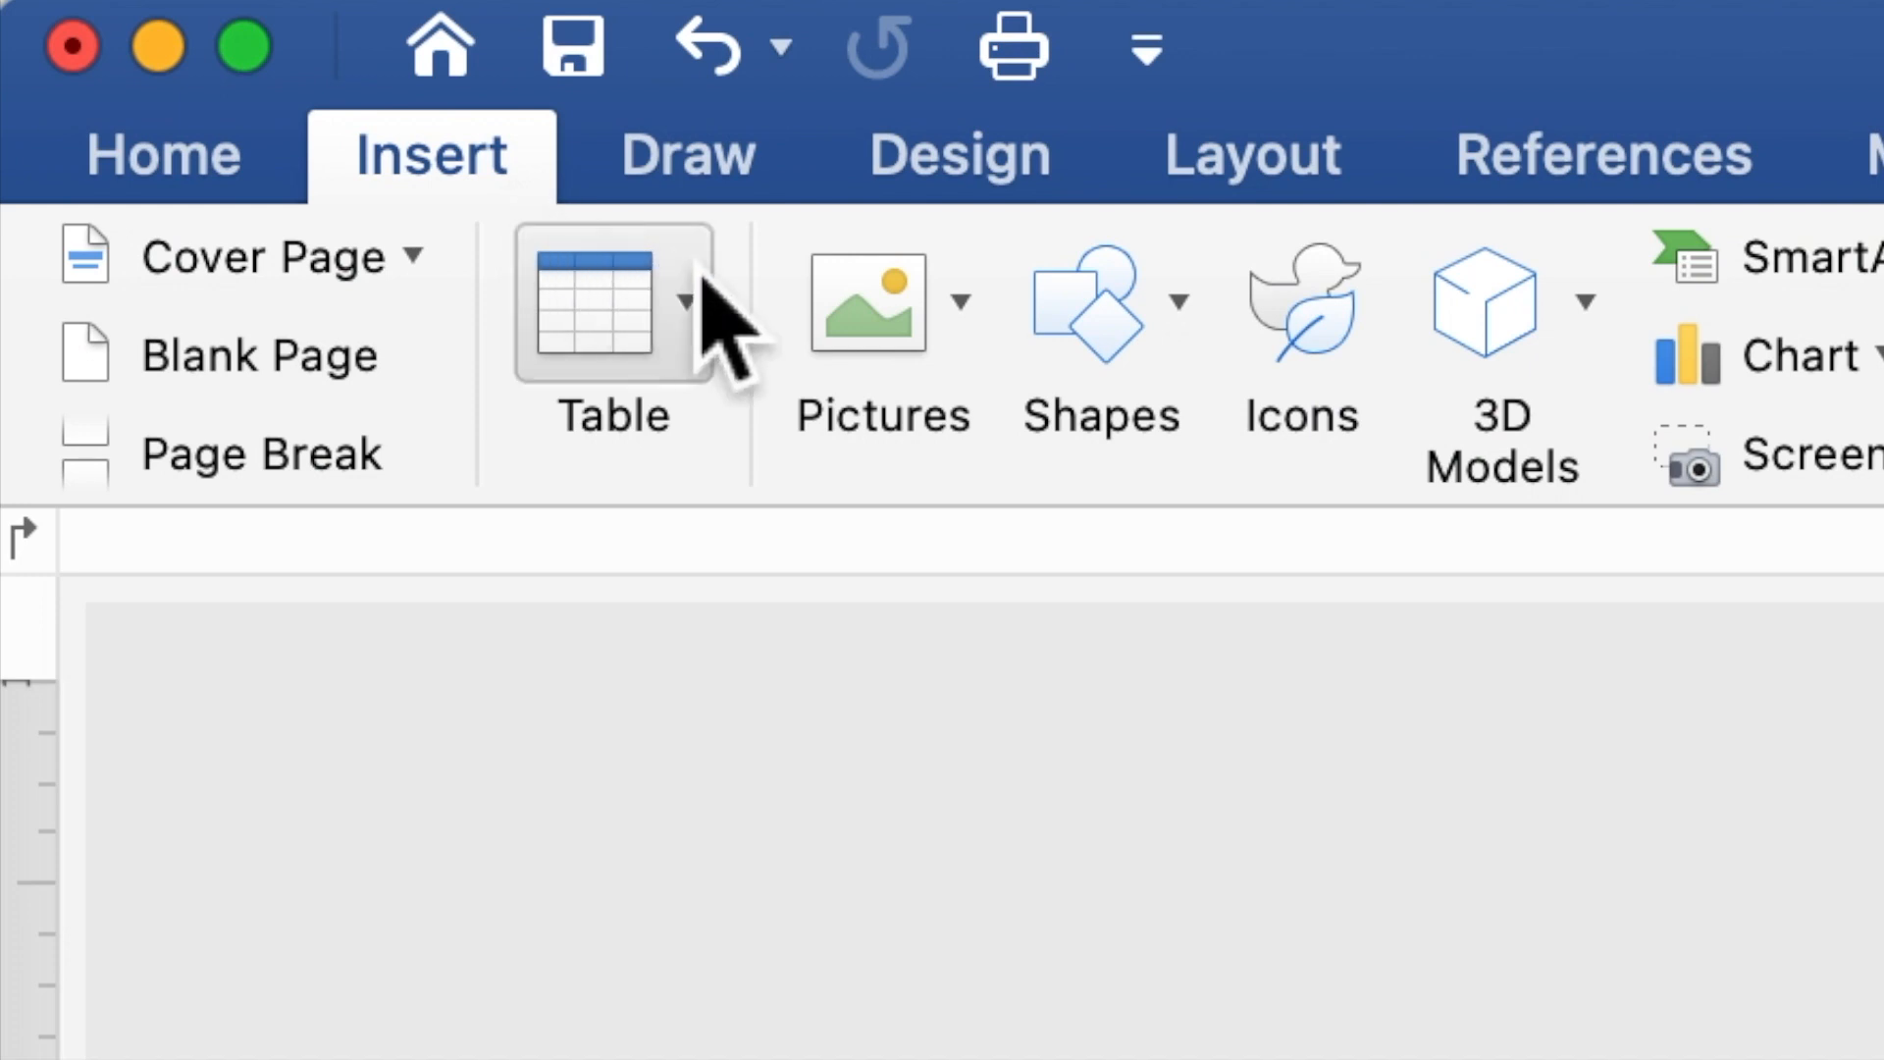
click(1099, 344)
click(1105, 579)
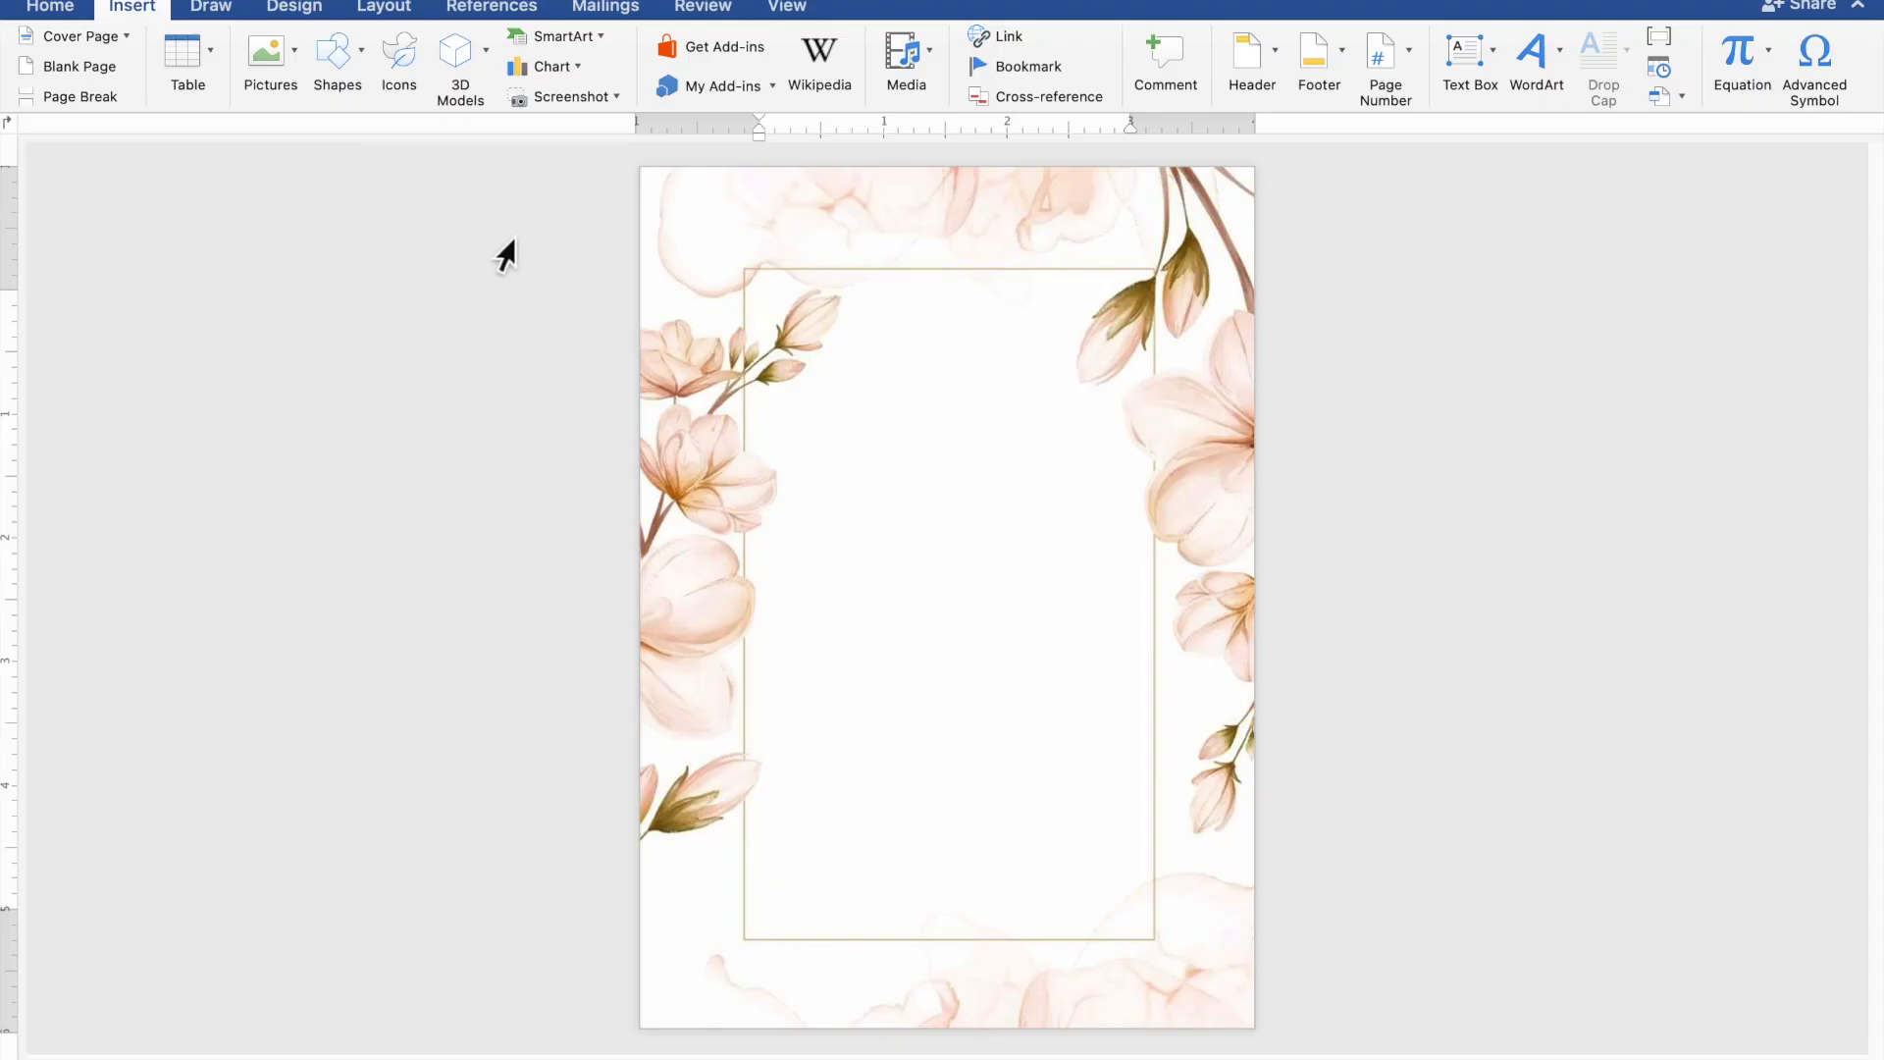
drag(697, 288, 1211, 934)
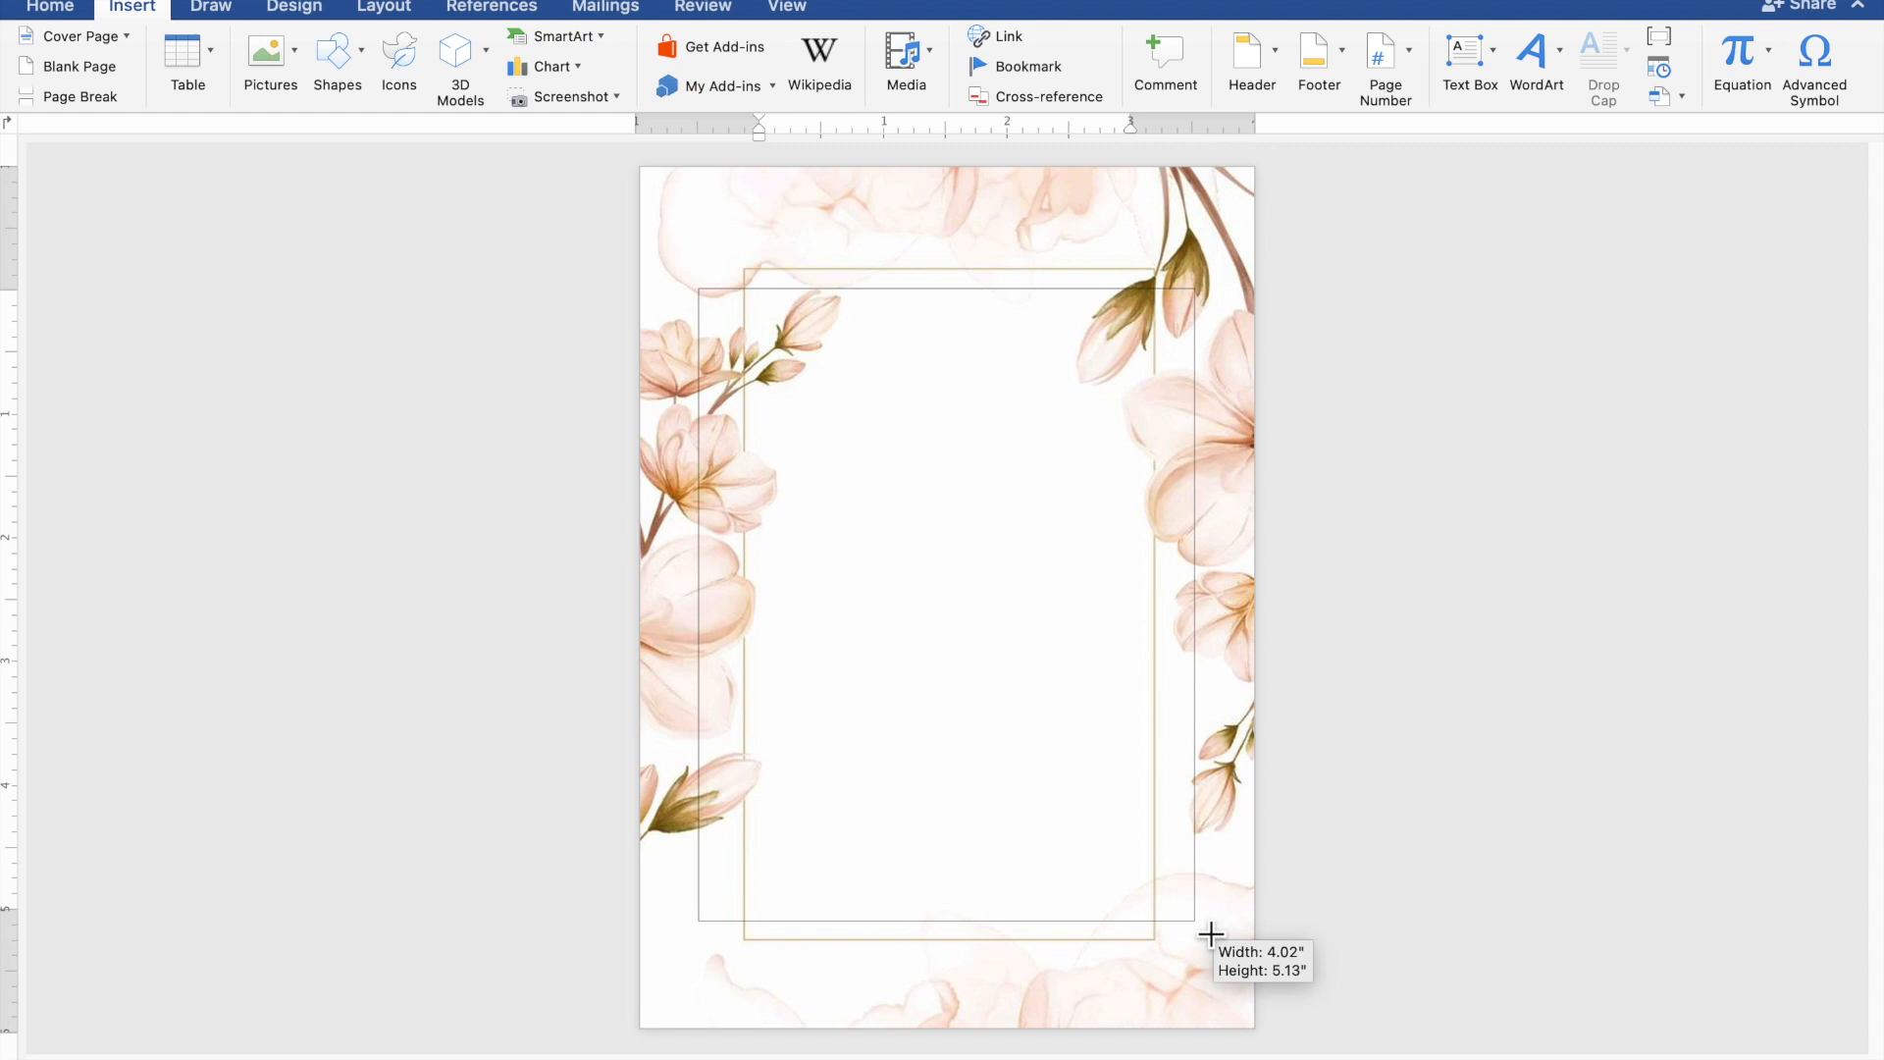
drag(1211, 934, 1210, 935)
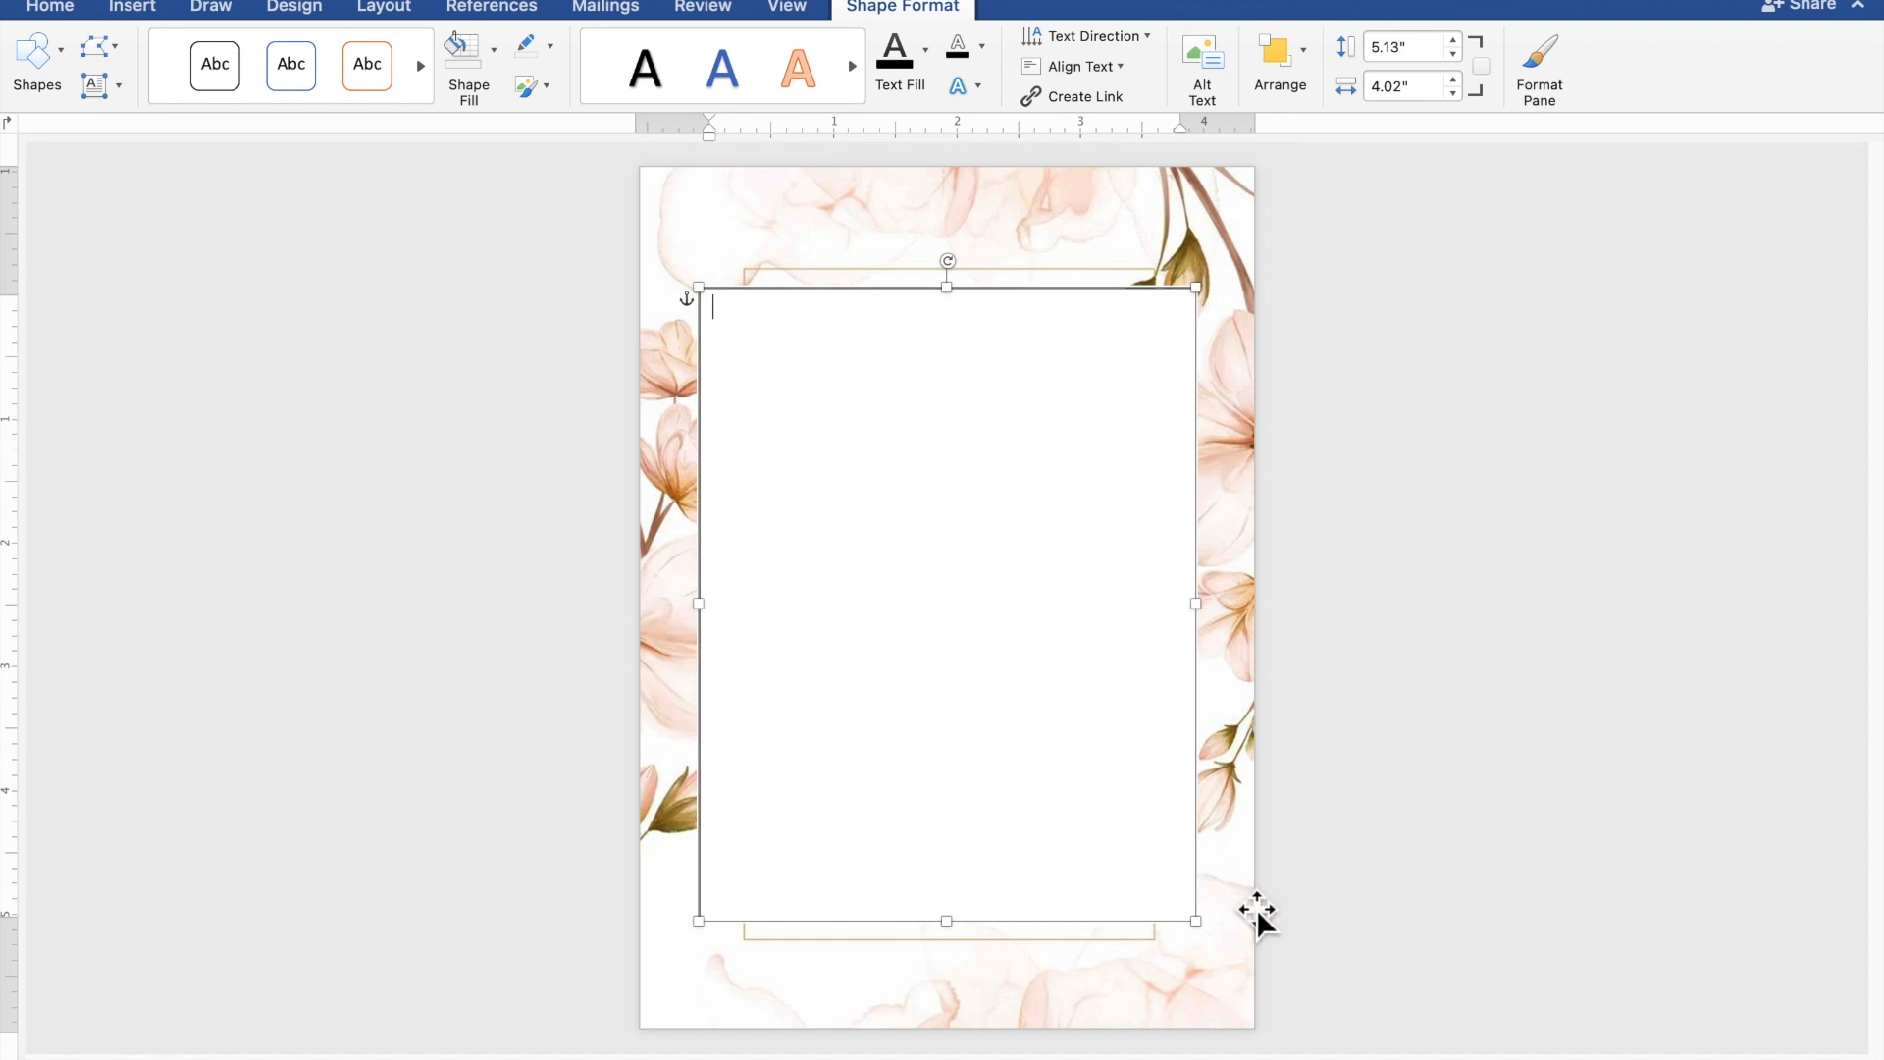
scroll(1264, 921, up, 3)
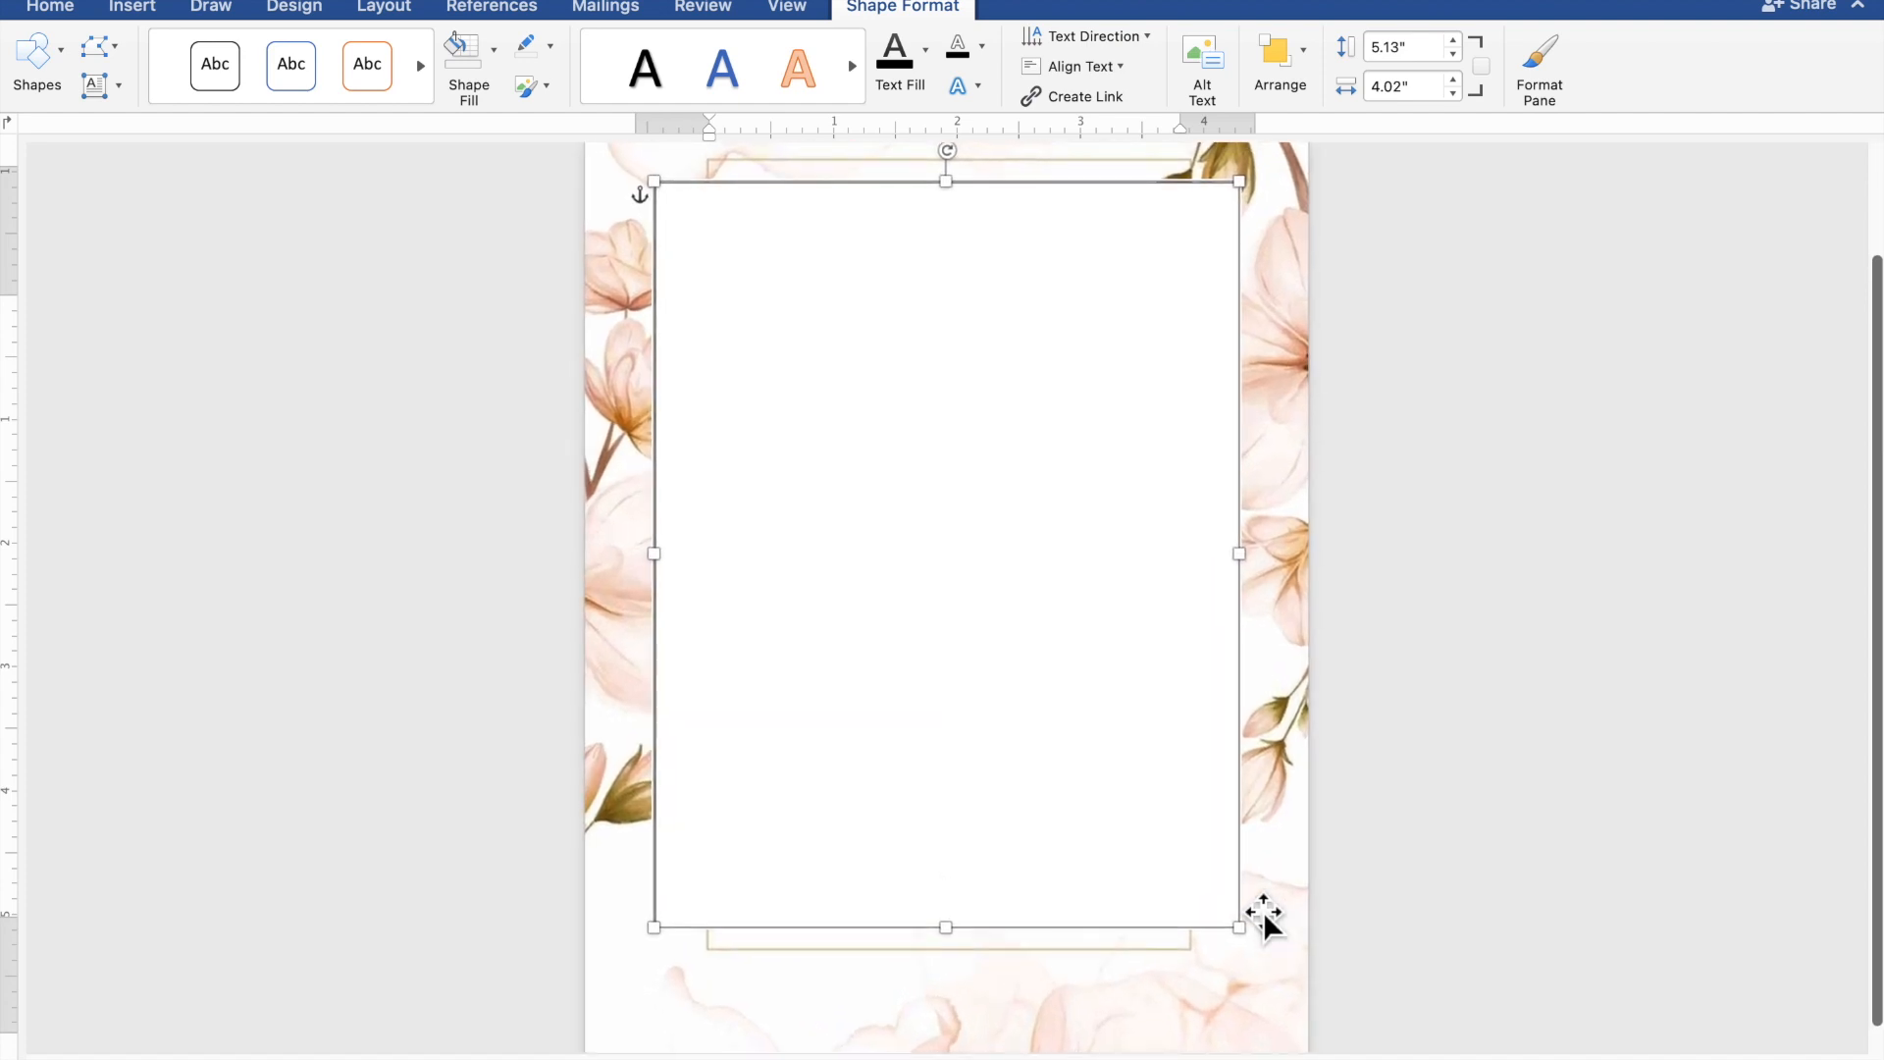
scroll(1264, 921, up, 3)
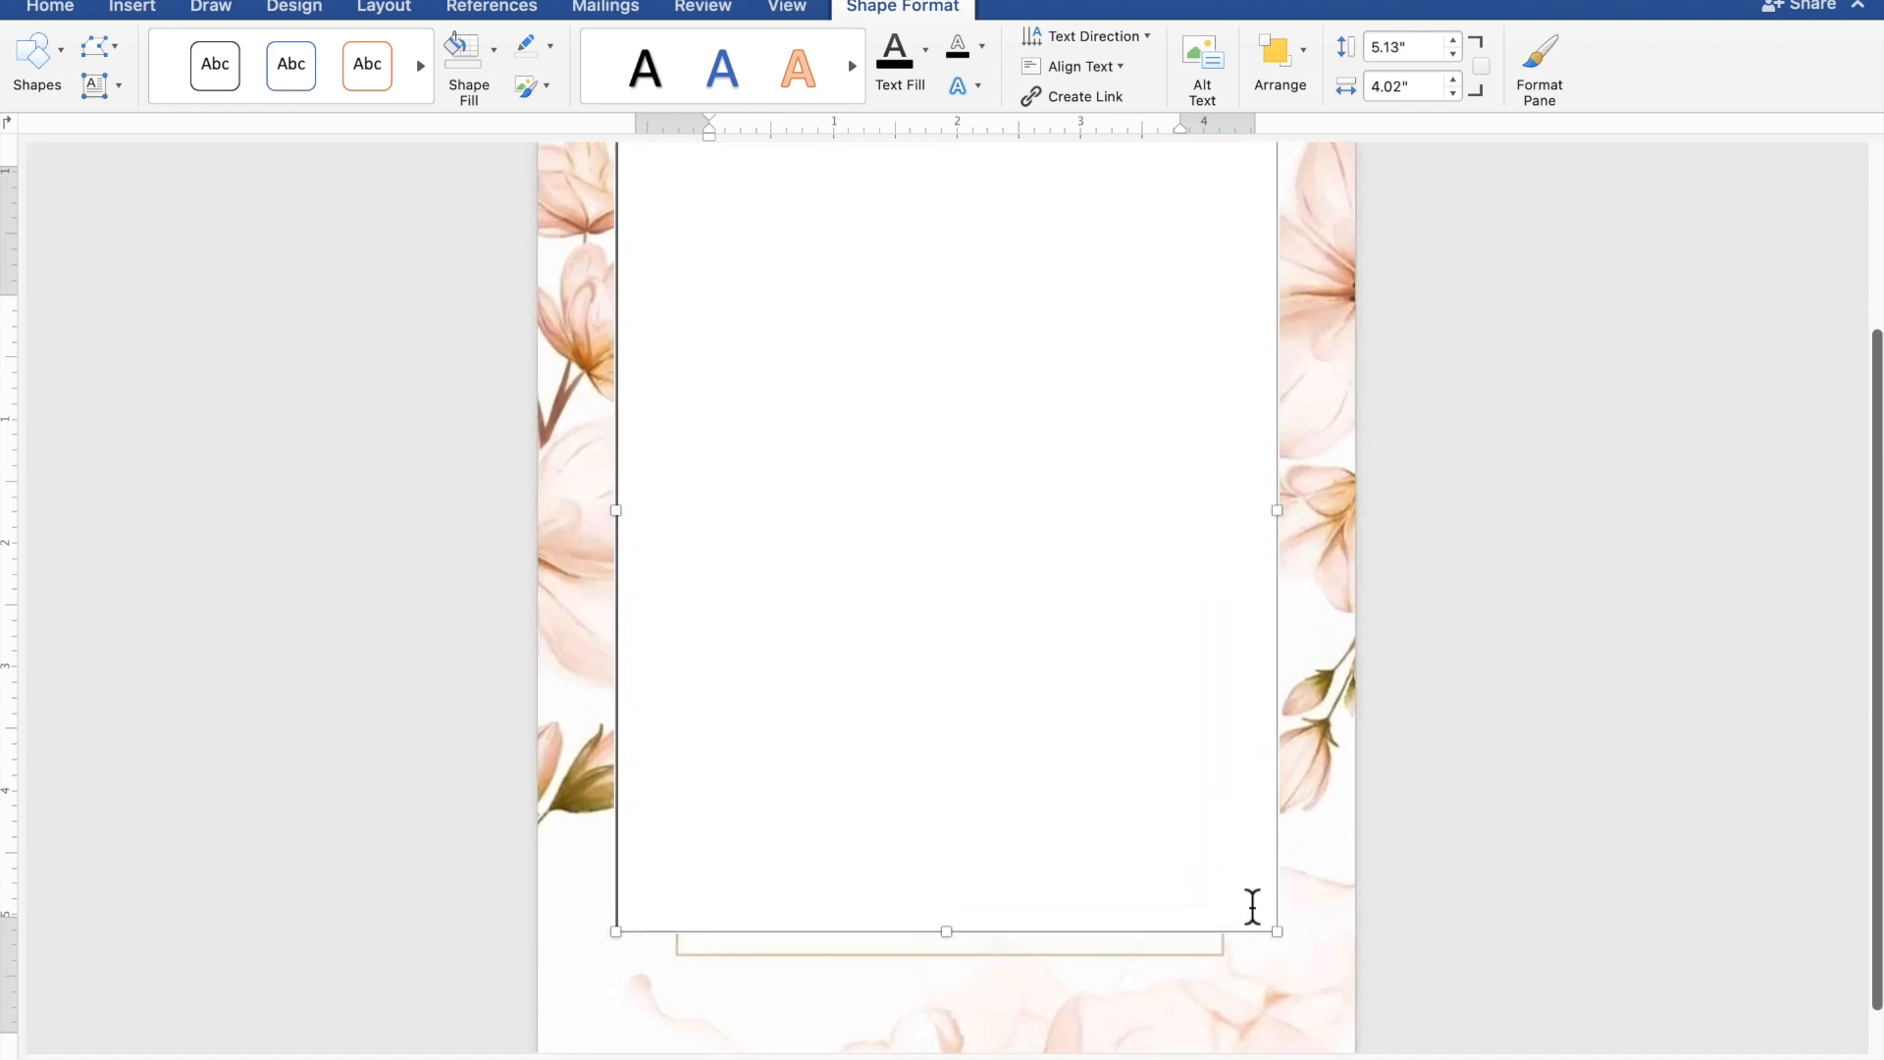
scroll(1252, 906, up, 3)
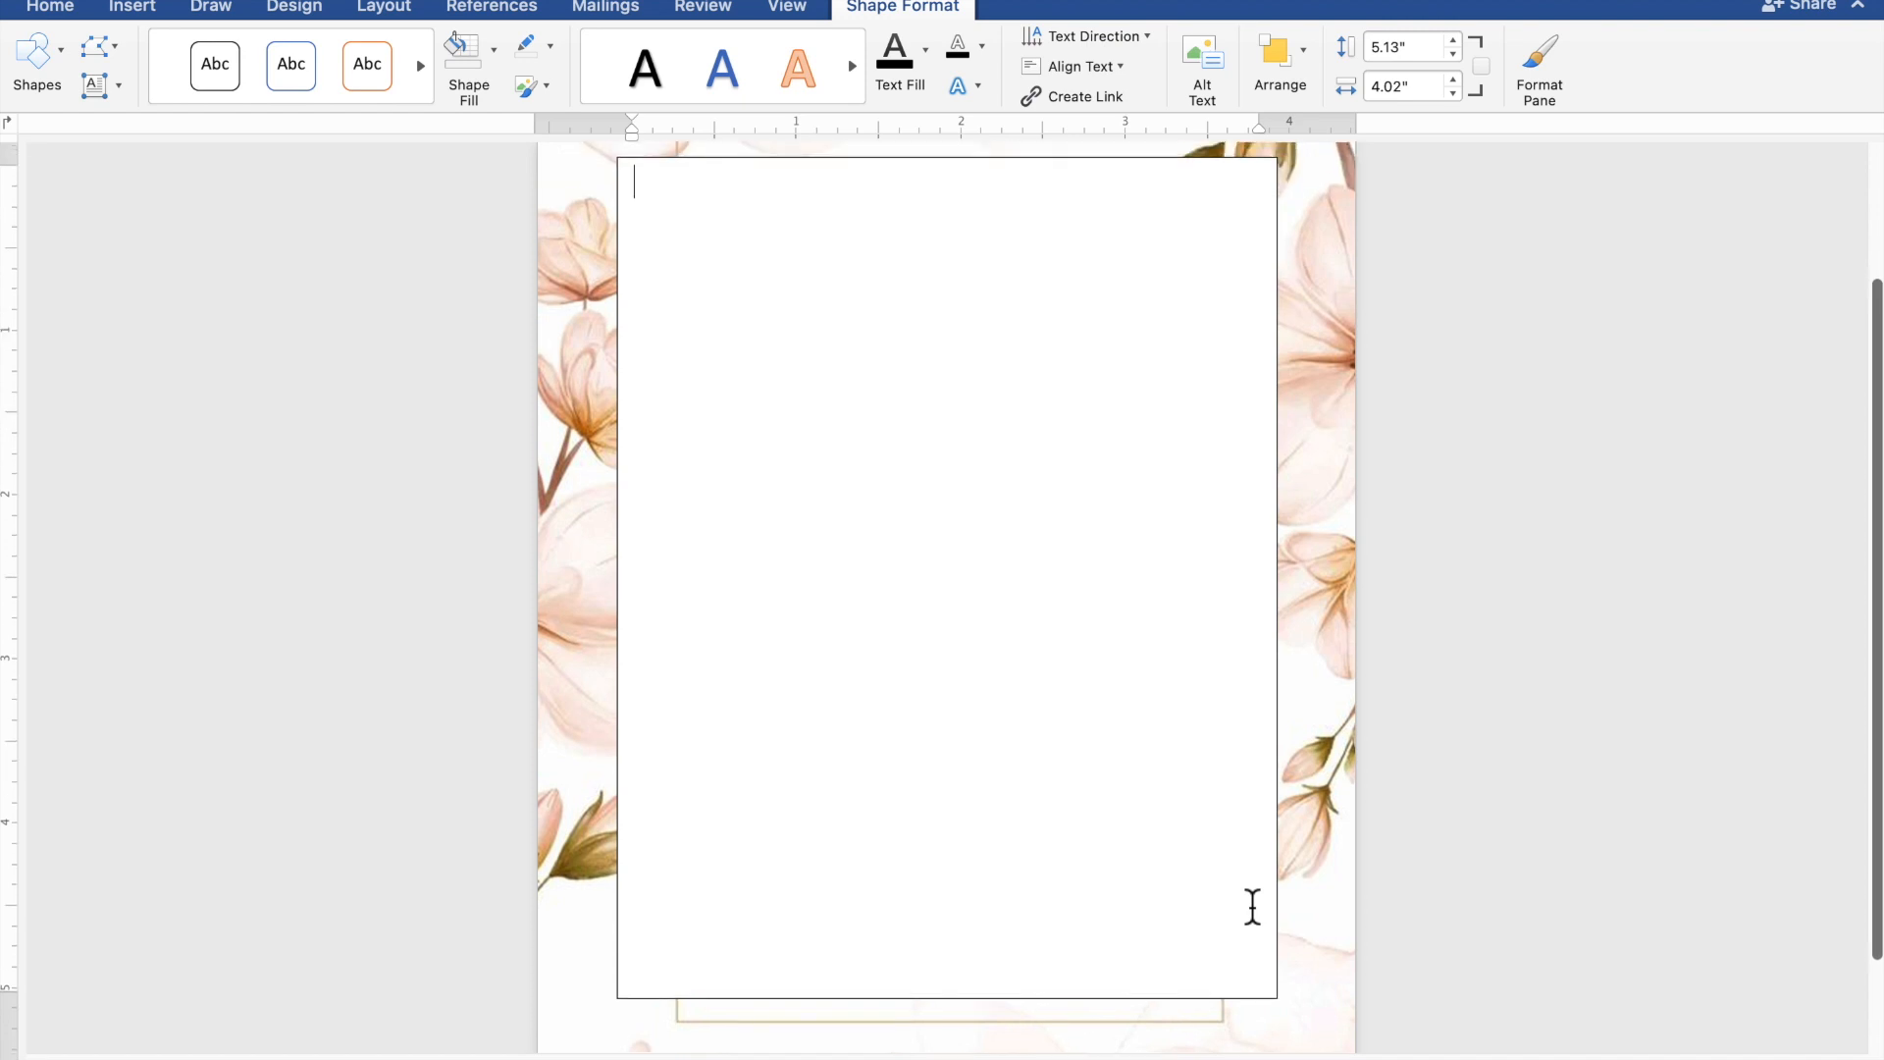
click(1252, 906)
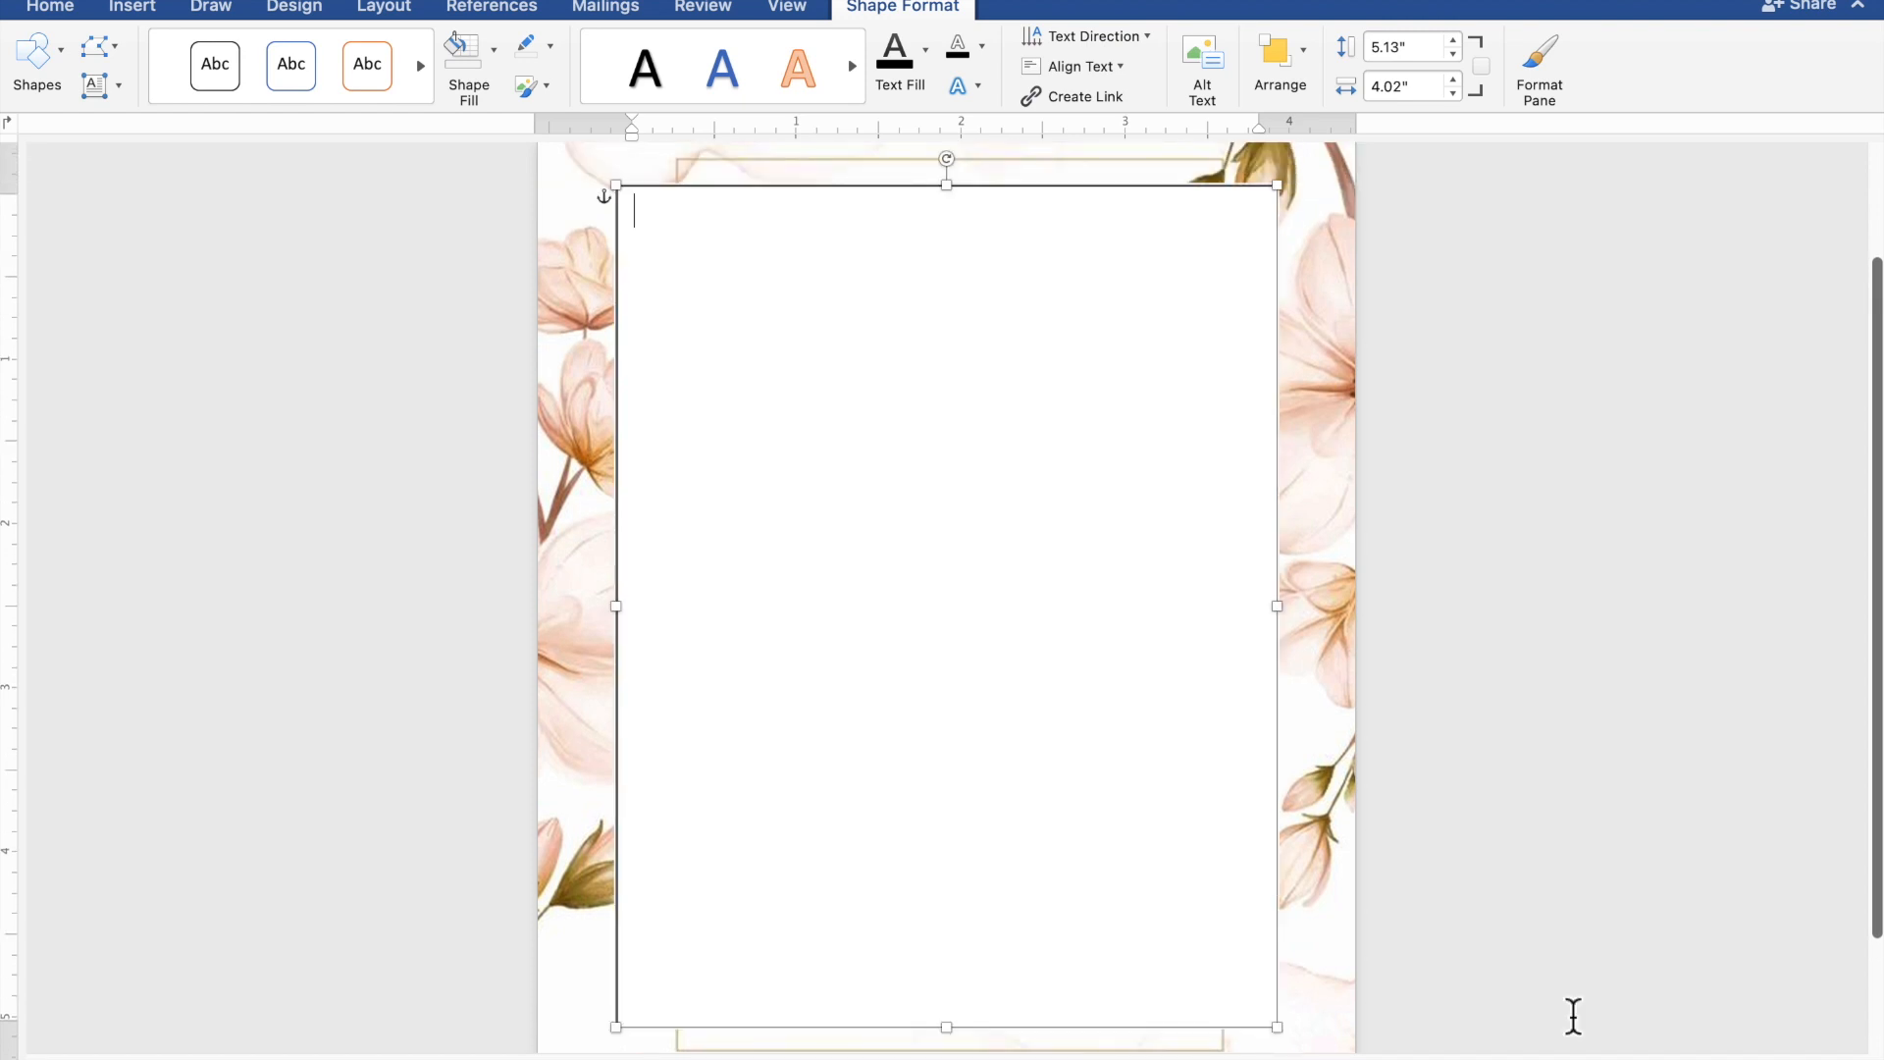
- Enter the opening line "TOGETHER WITH THEIR FAMILIES" in the text box, followed by a blank line
text(TOGETHER)
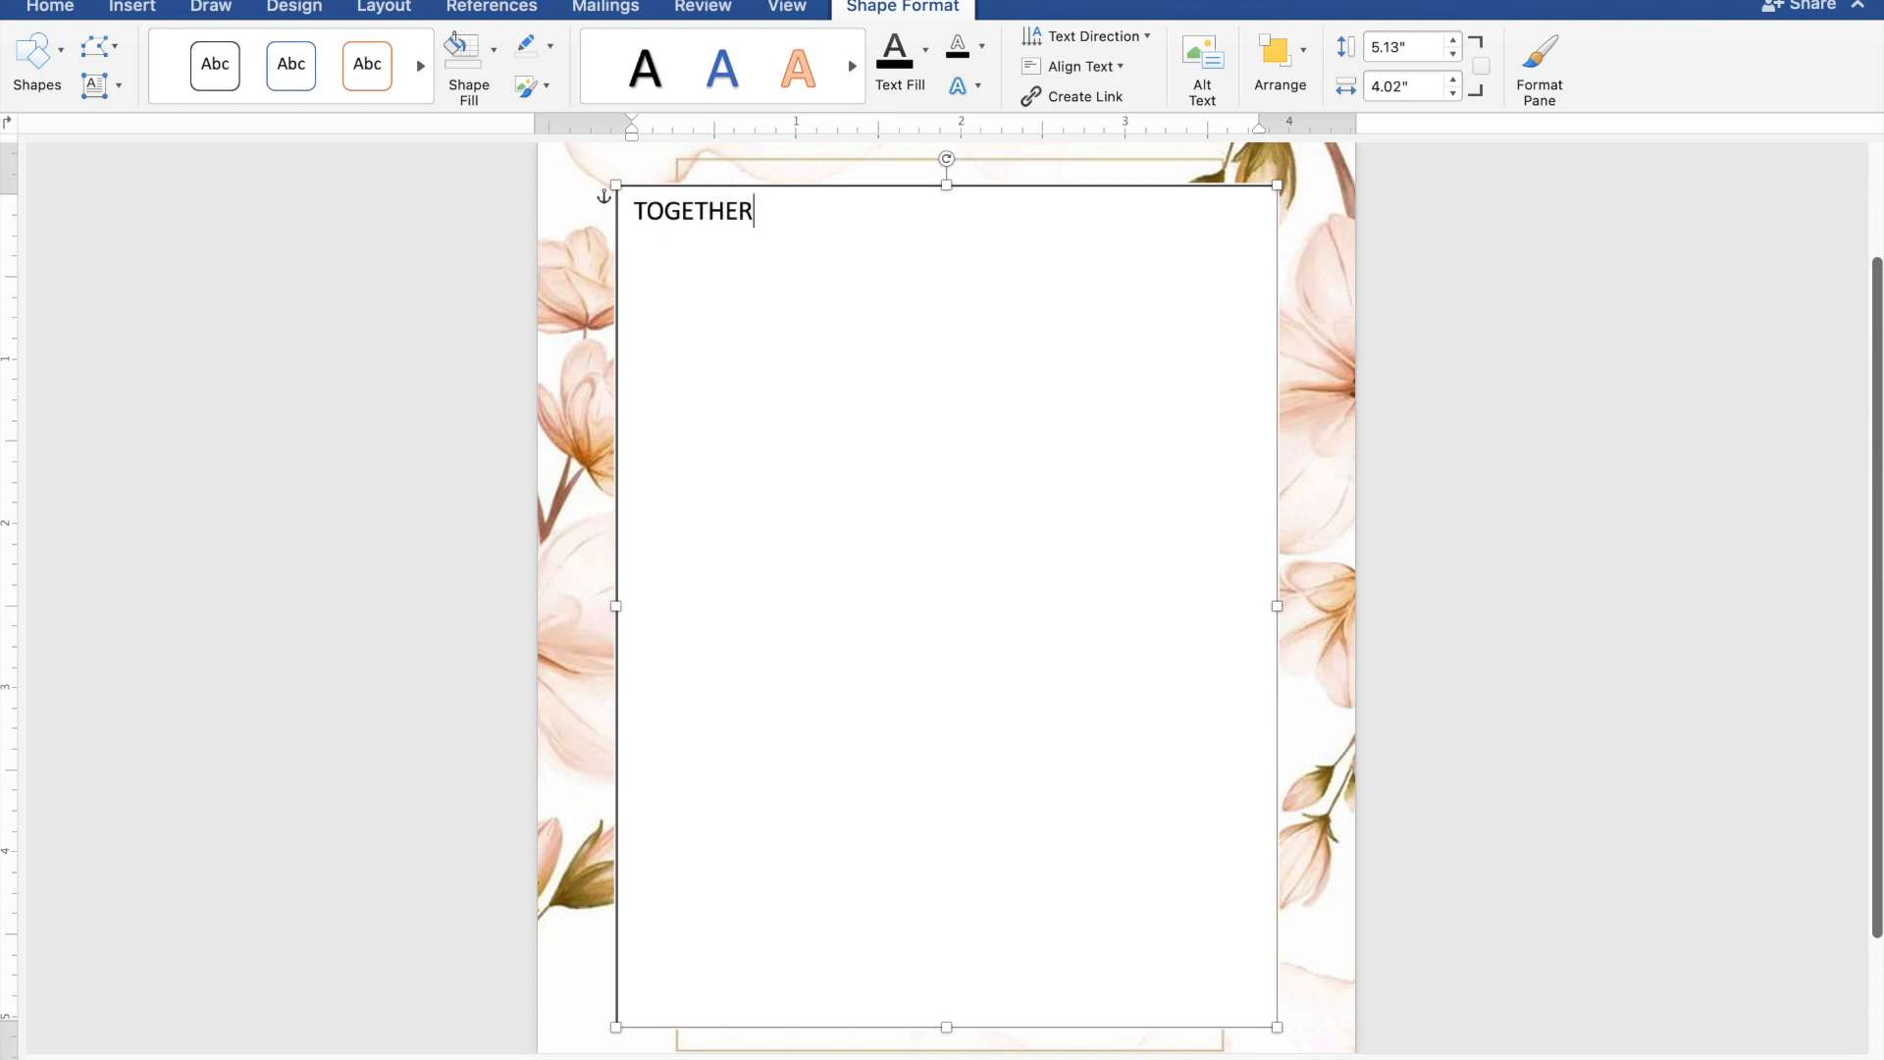
text( WITH THEIR F)
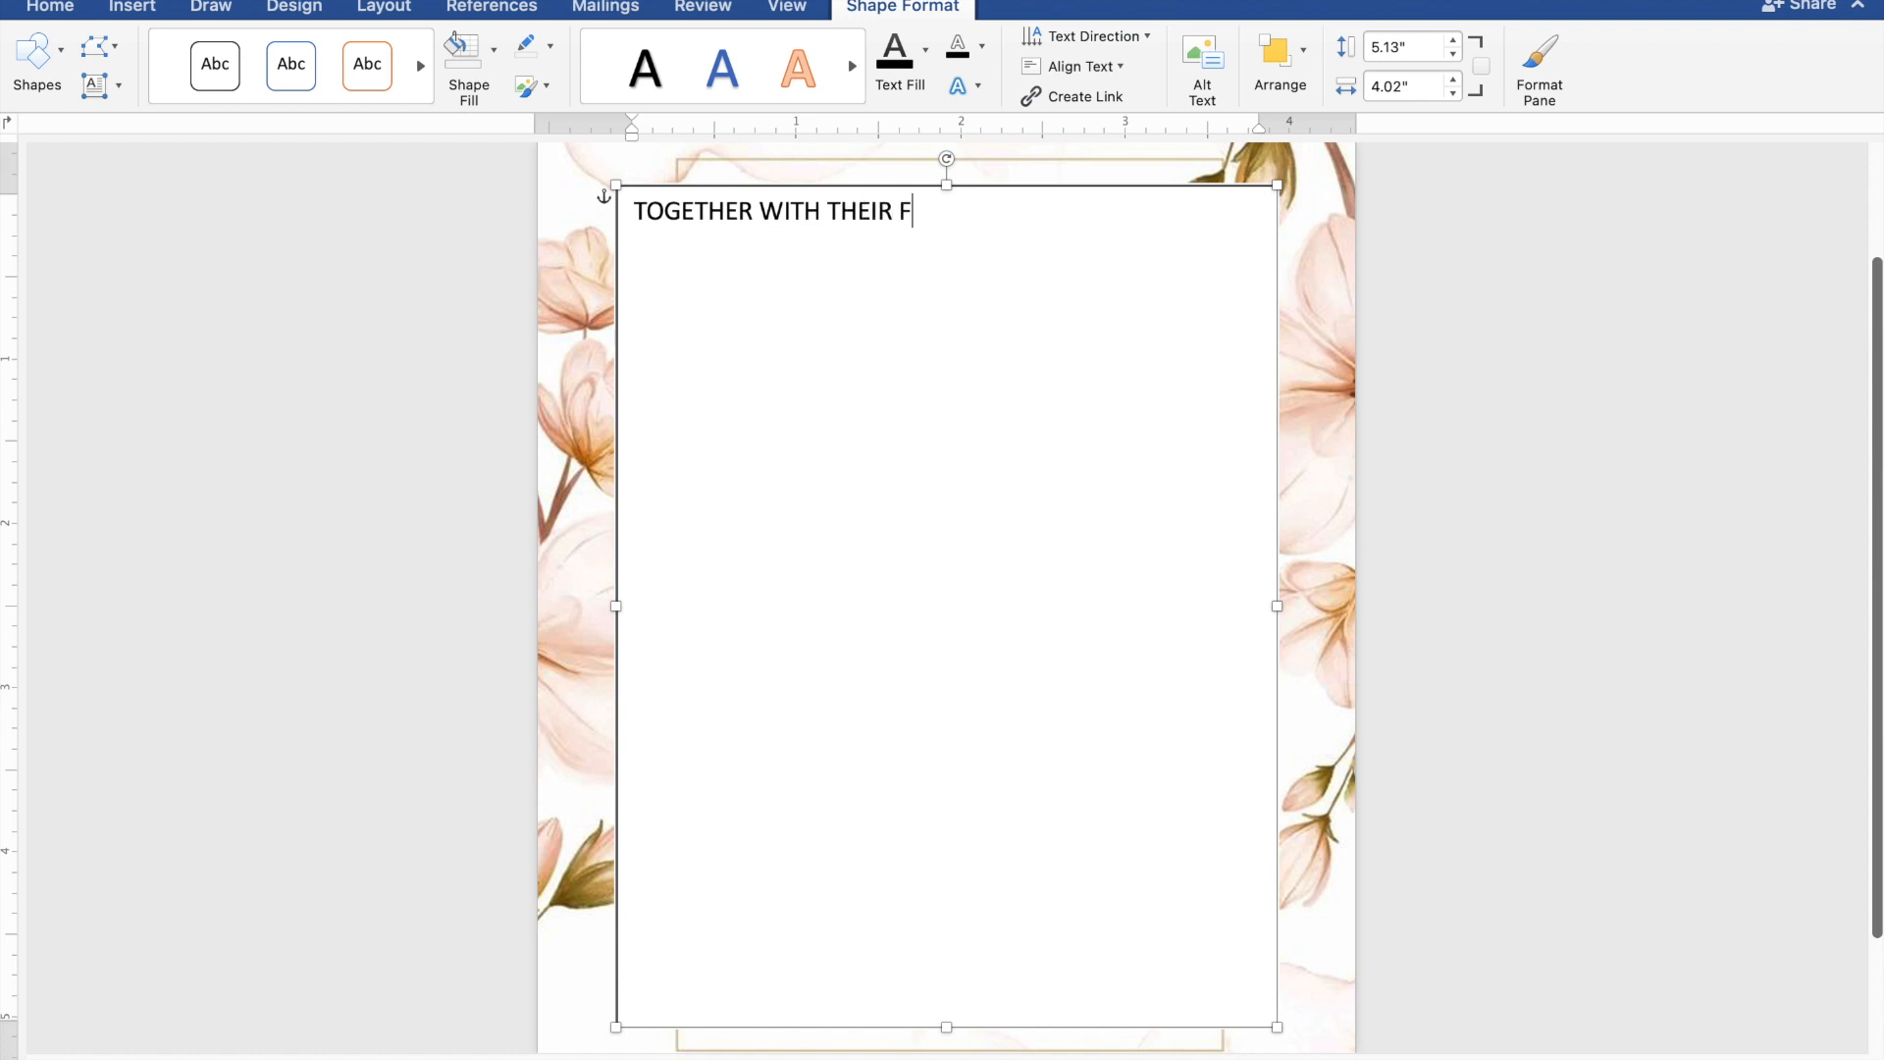
text(AMILIES)
key(Return)
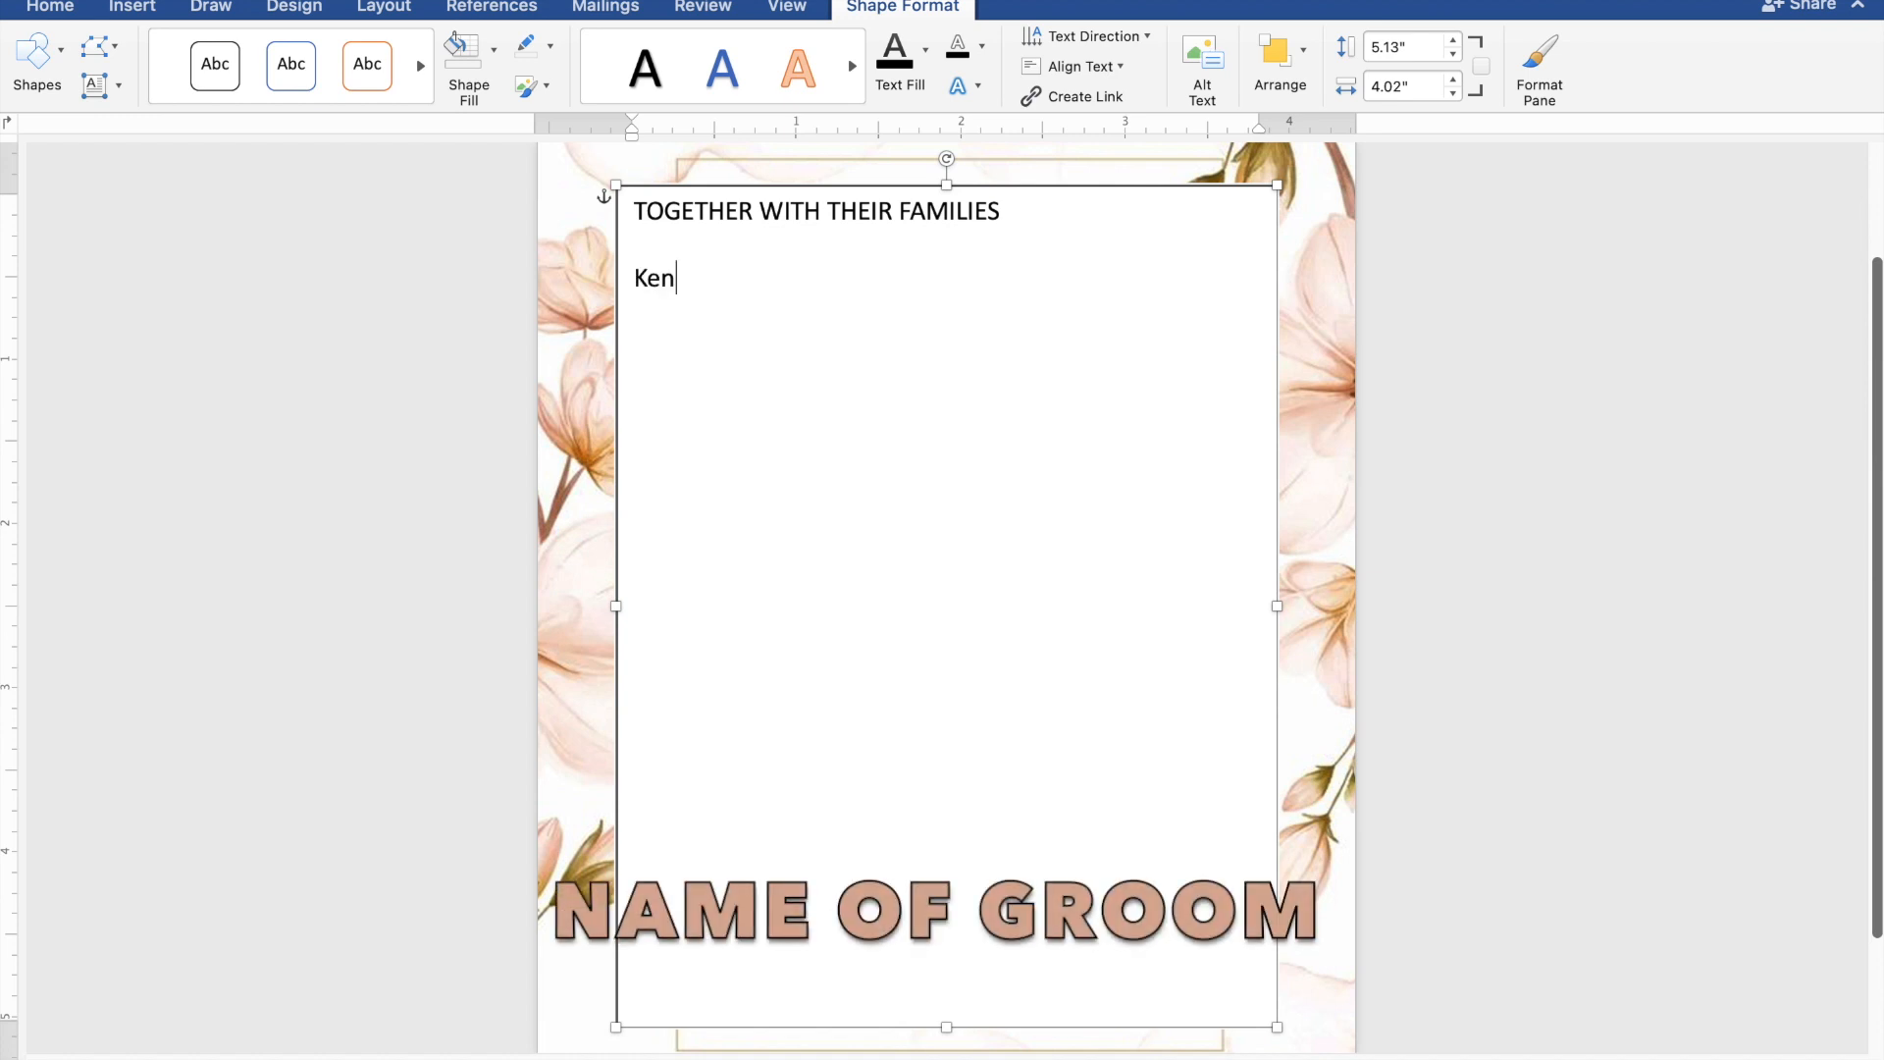
- Enter the groom's full name, "AND", and the bride's full name on three separate lines
key(Return)
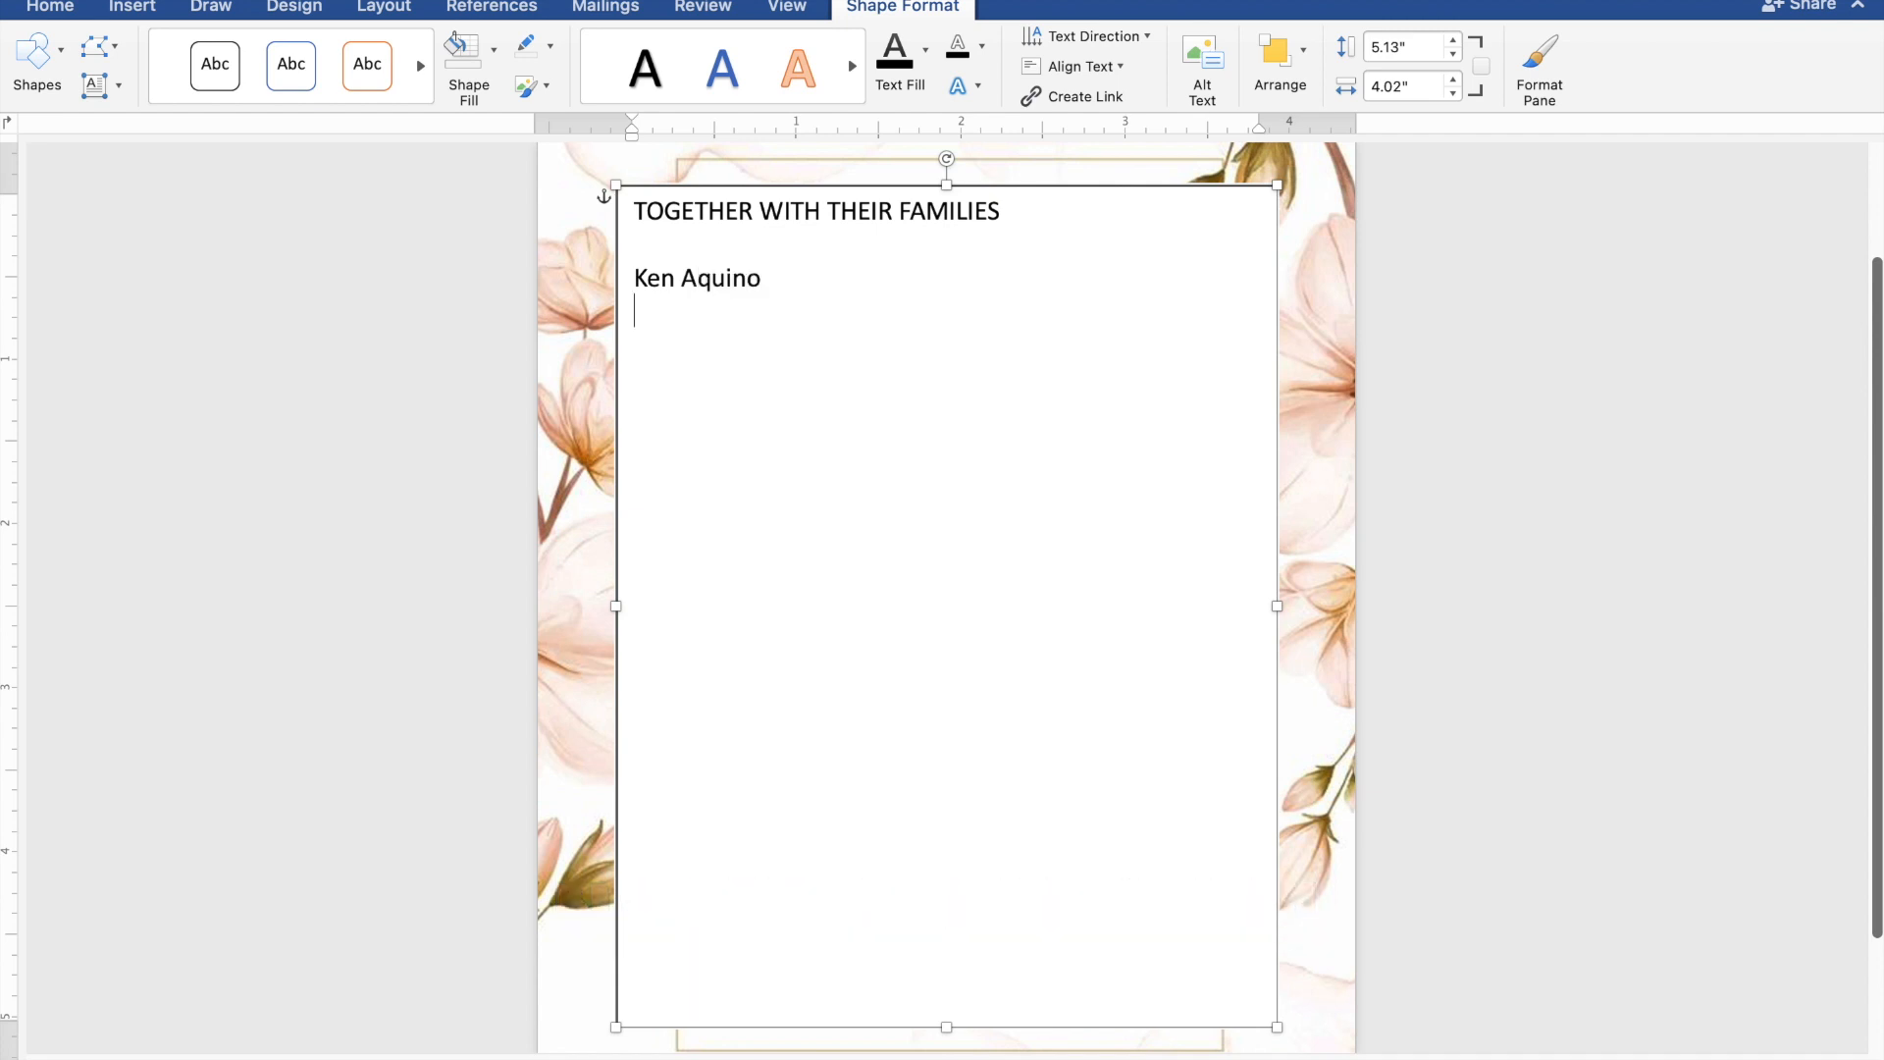
text(AND )
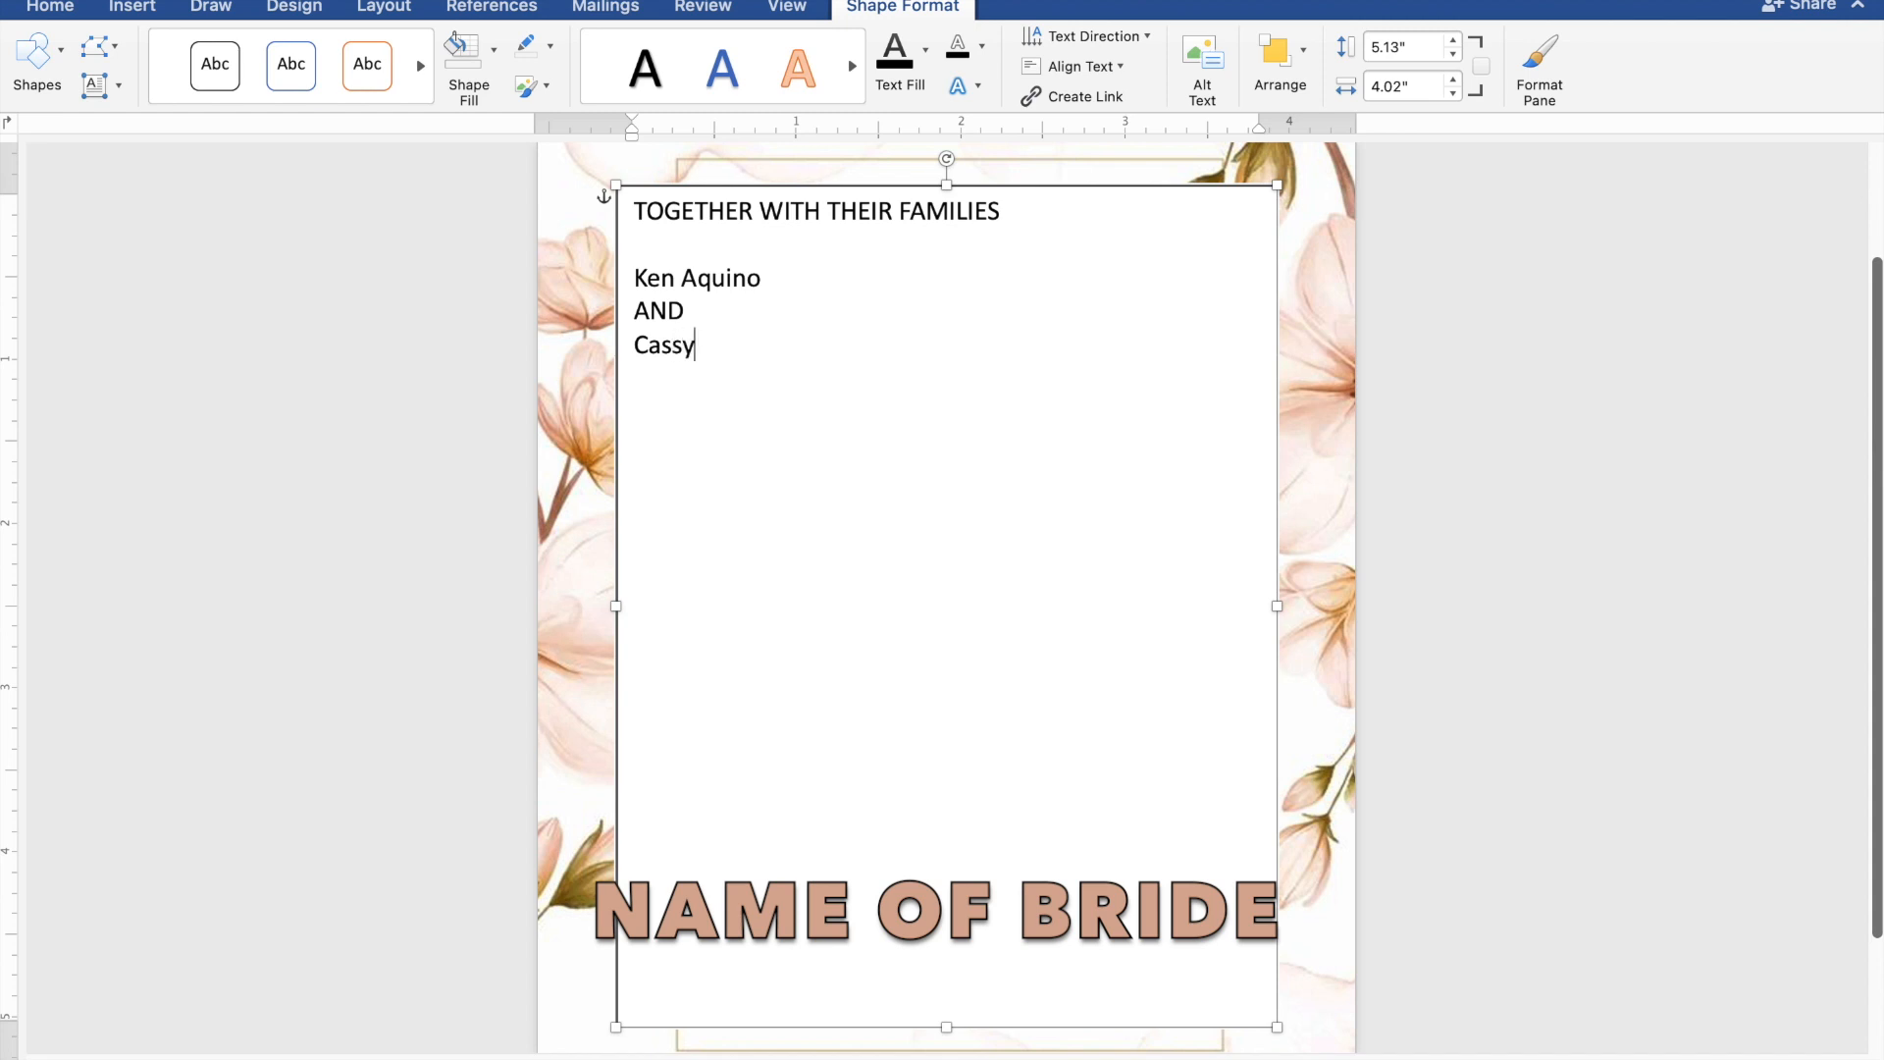
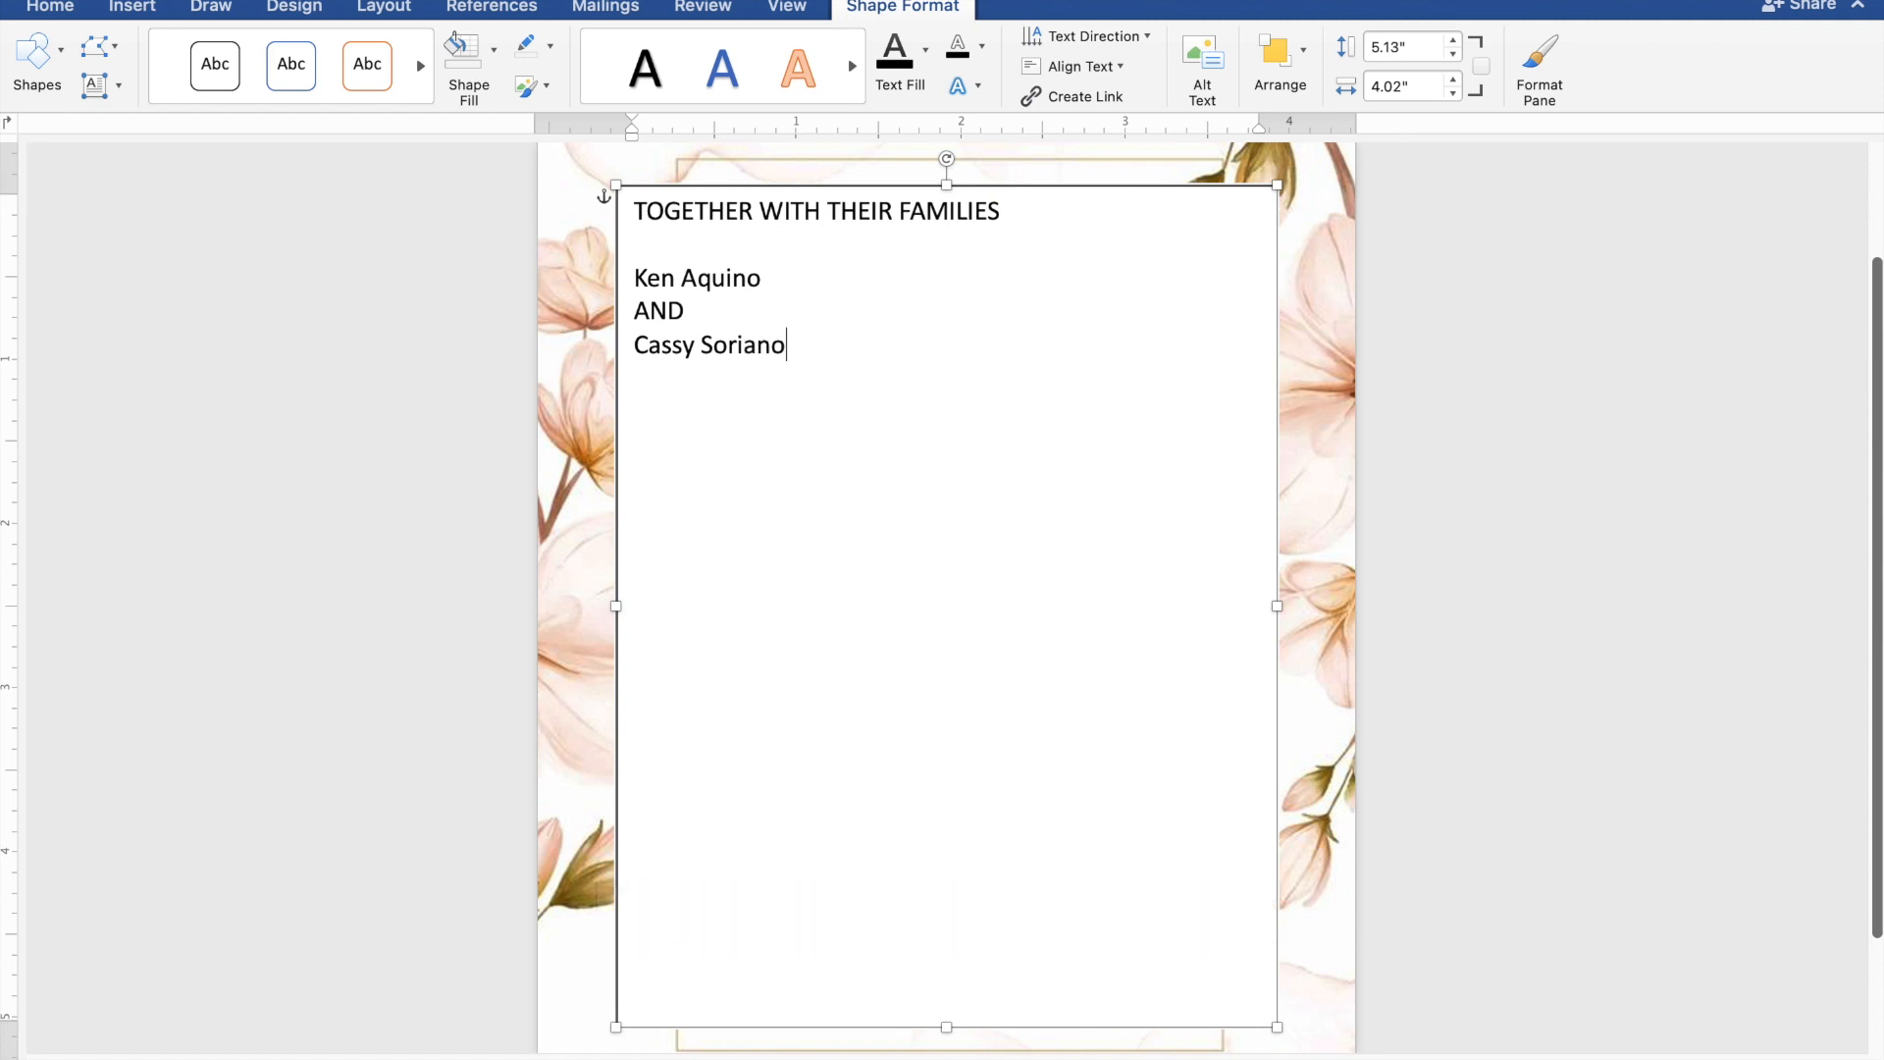
- Add the line "REQUEST THE PLEASURE OF YOUR PRESENCE" below the couple's names, separated by a blank line
key(Return)
text(REQUEST THE )
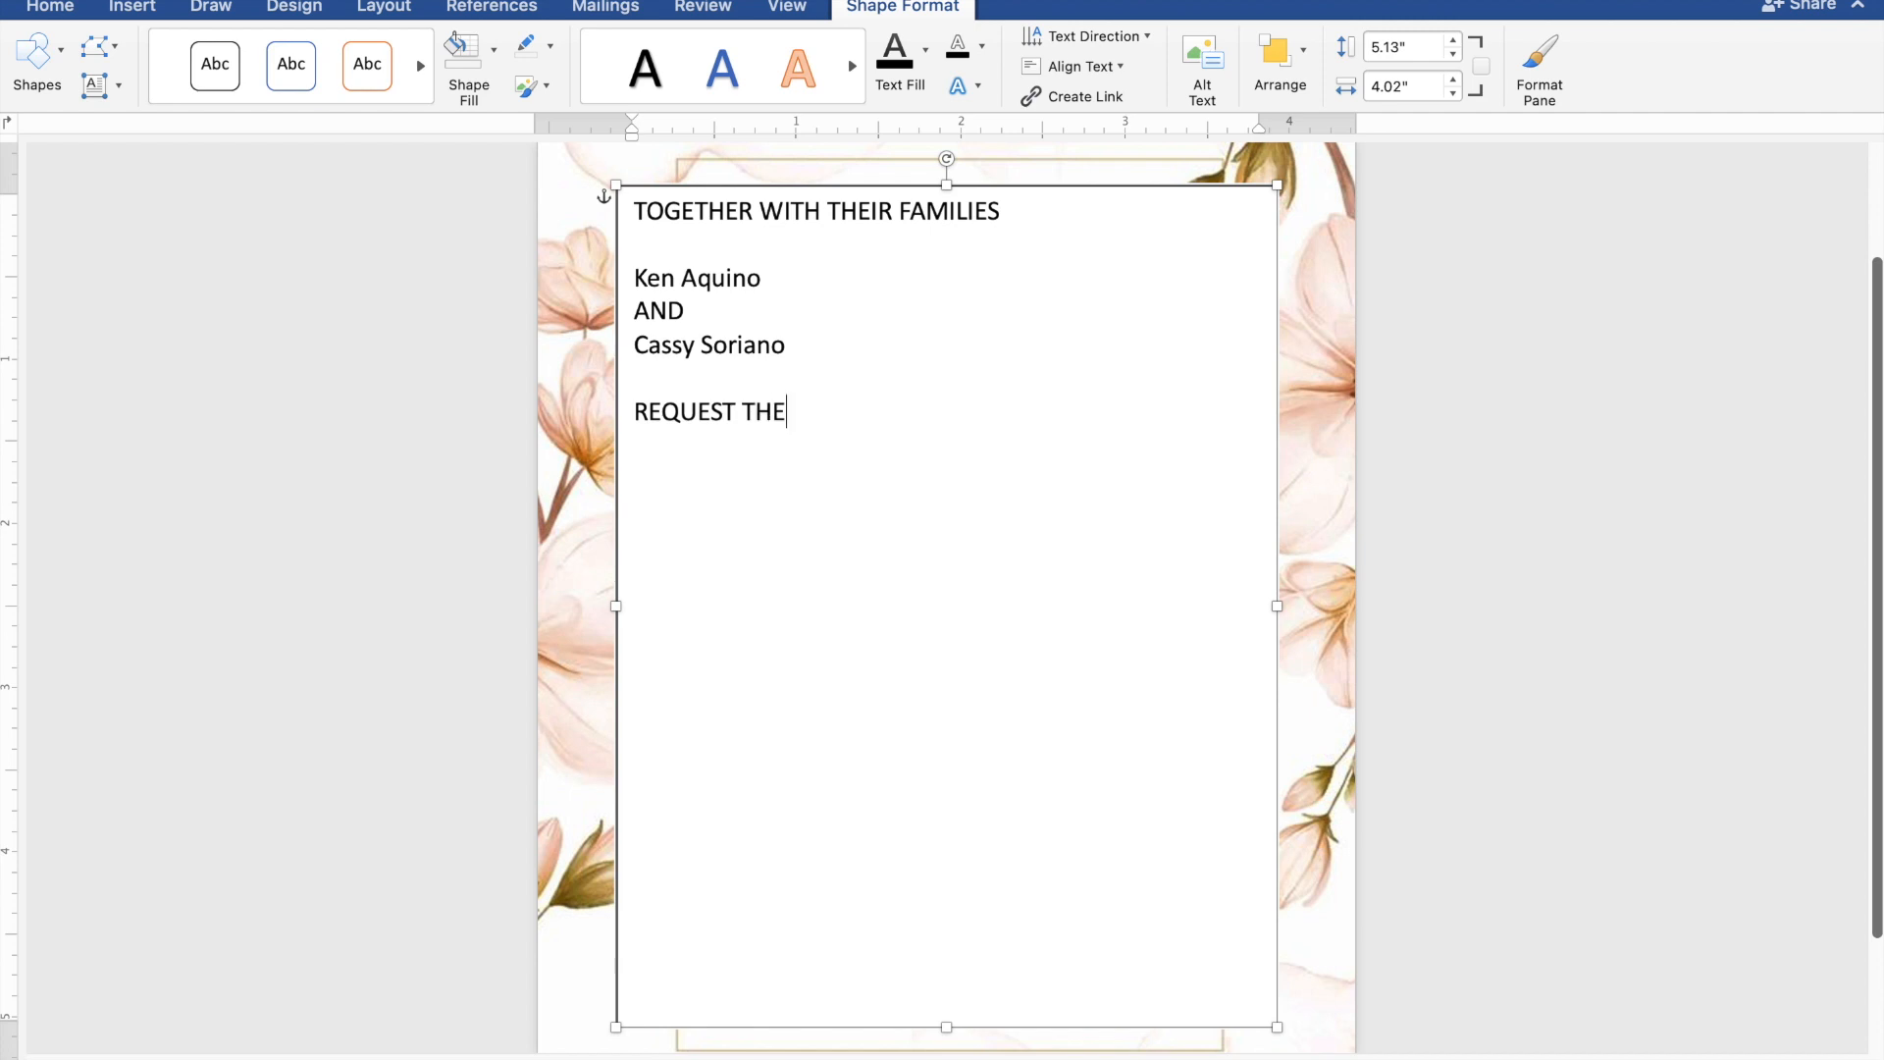
text(PLEASURE OF)
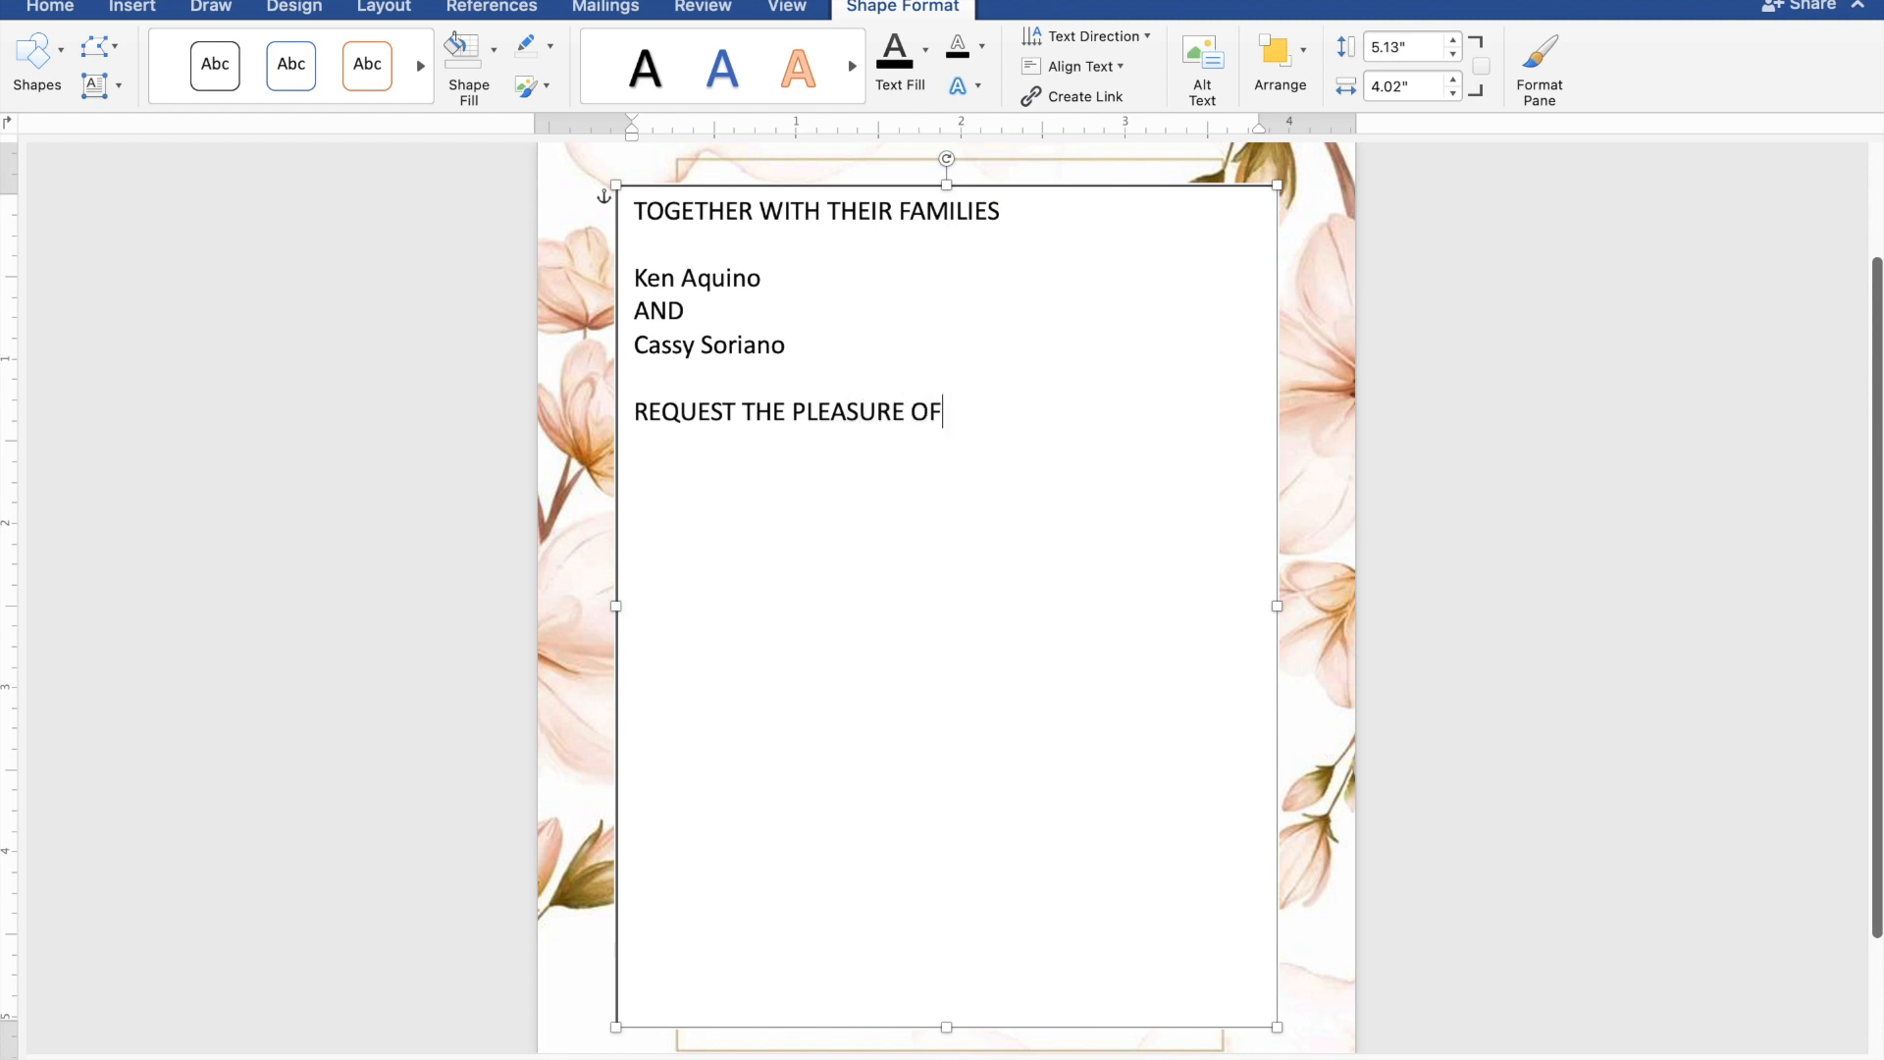
text( YOUR PRE)
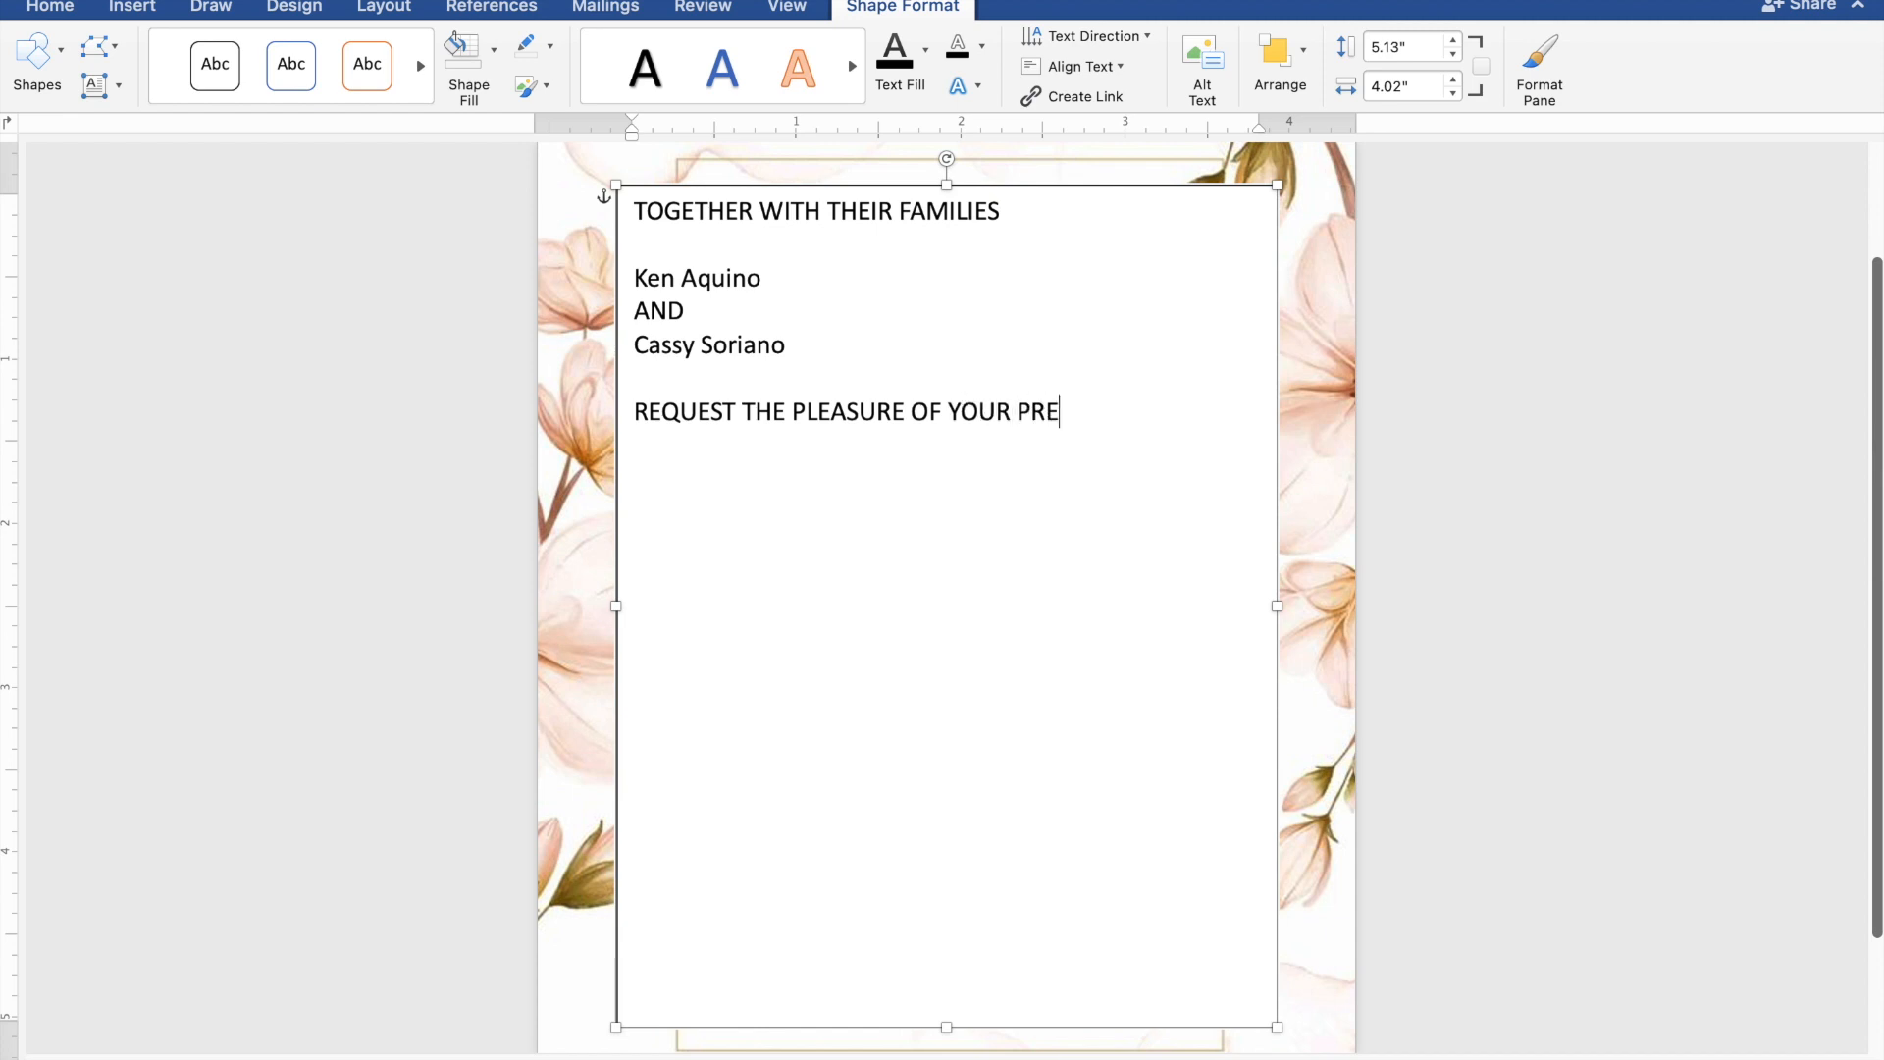
text(SENCE)
key(Return)
- Add the line "AS THEY JOYFULLY UNITE IN MARRIAGE" directly under the request line, followed by a blank line
text(AS THE)
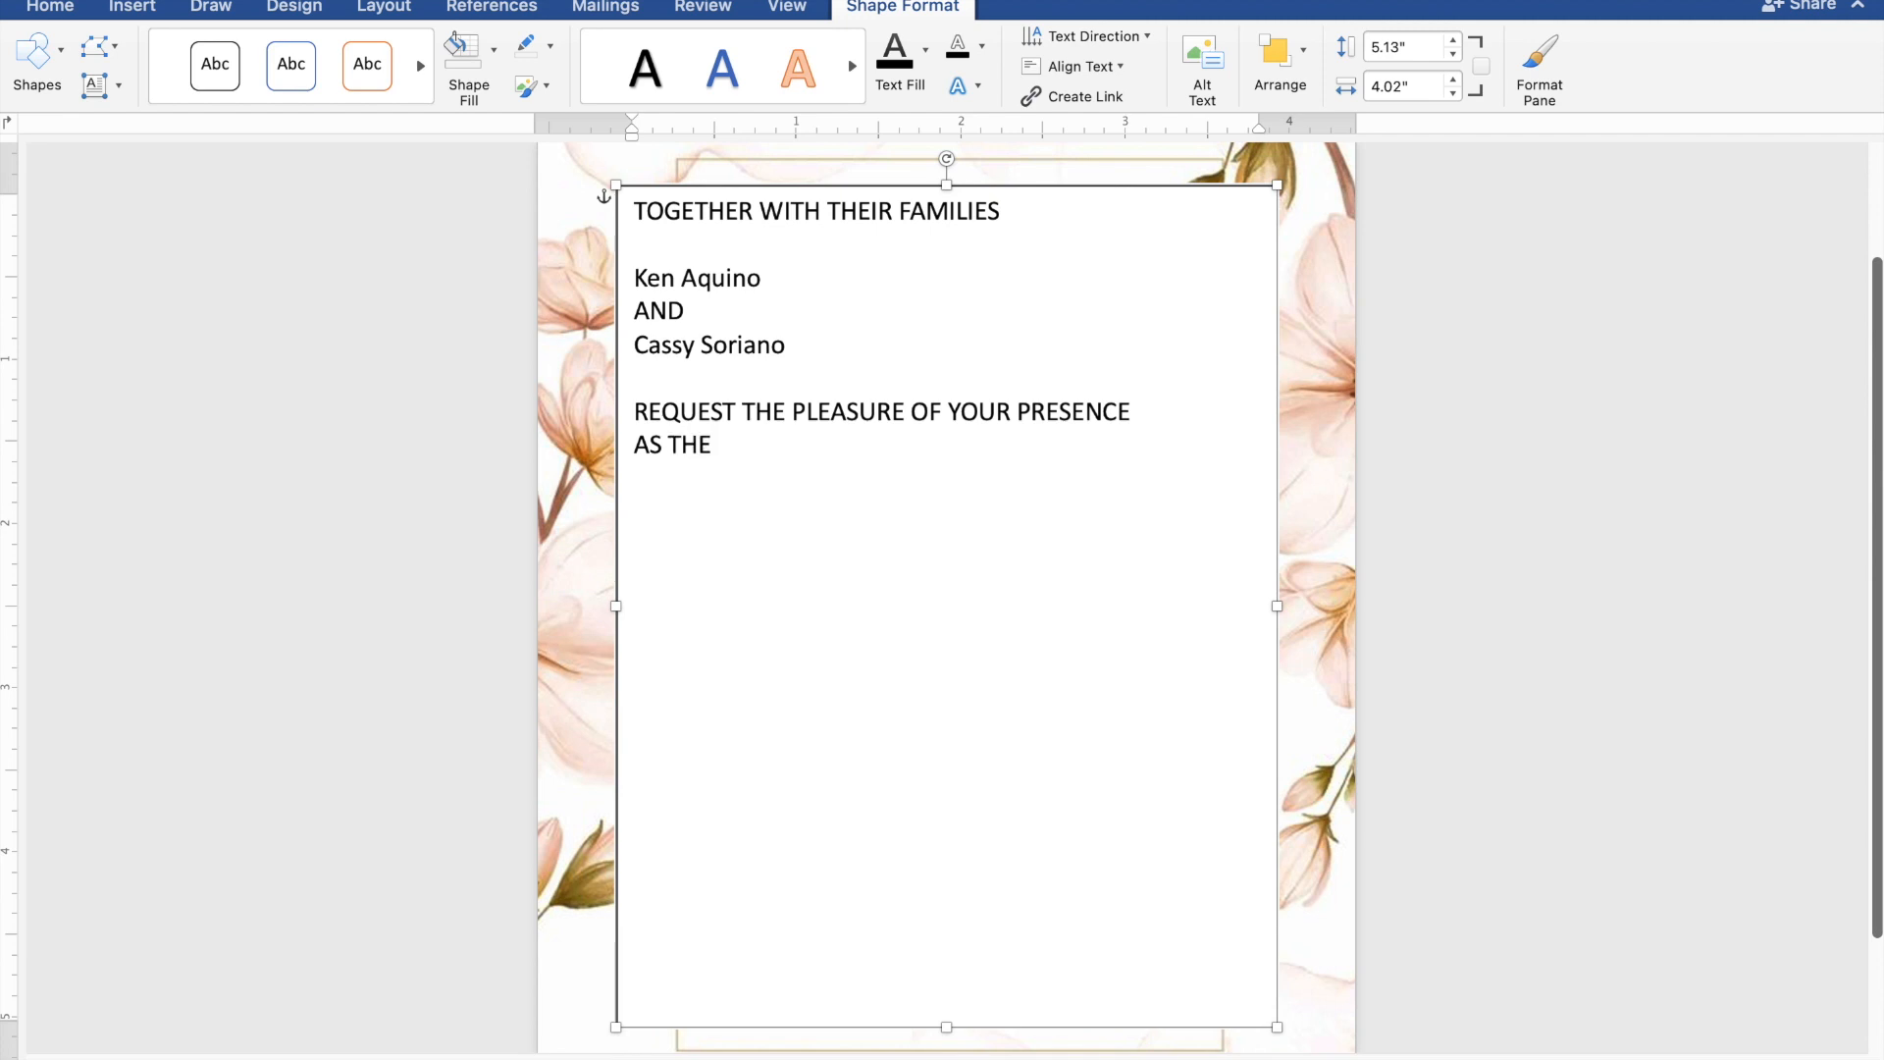
text(Y JOYFULLY UNIT)
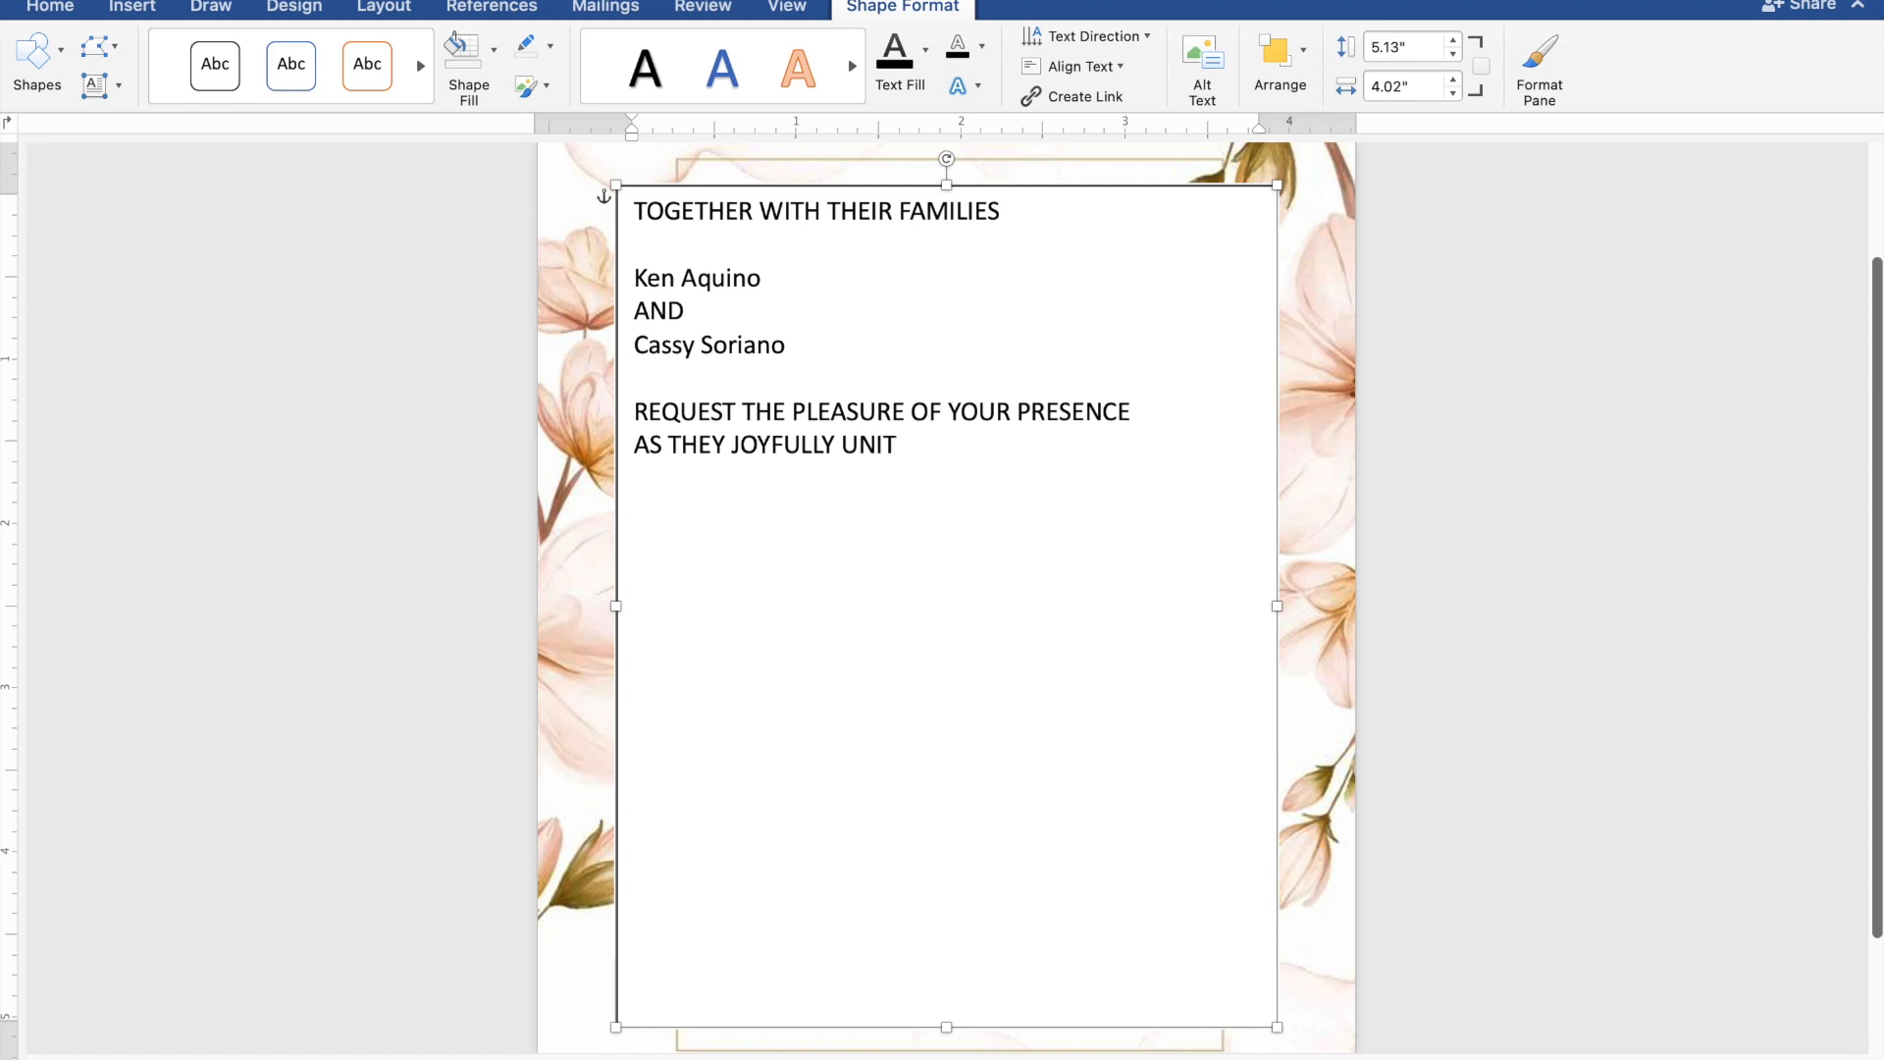
text(E IN MARRIAG)
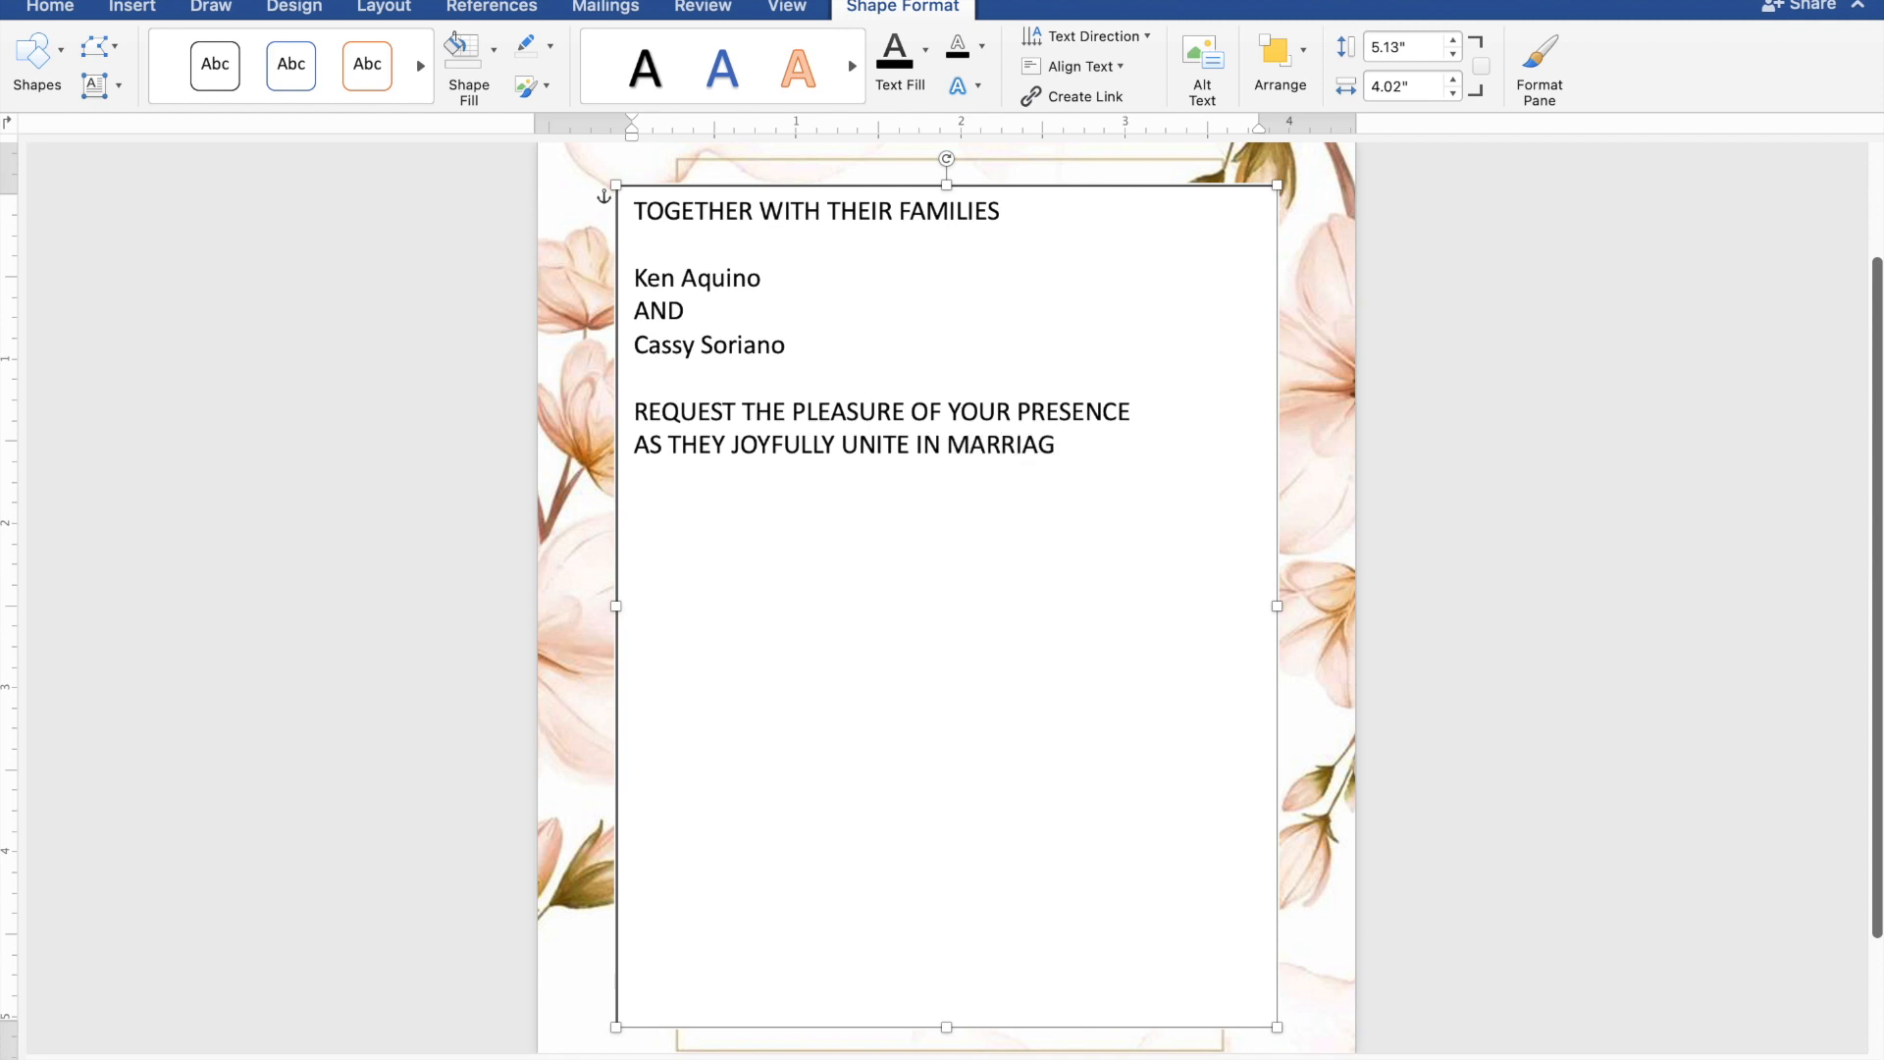
text(E  )
text(SU)
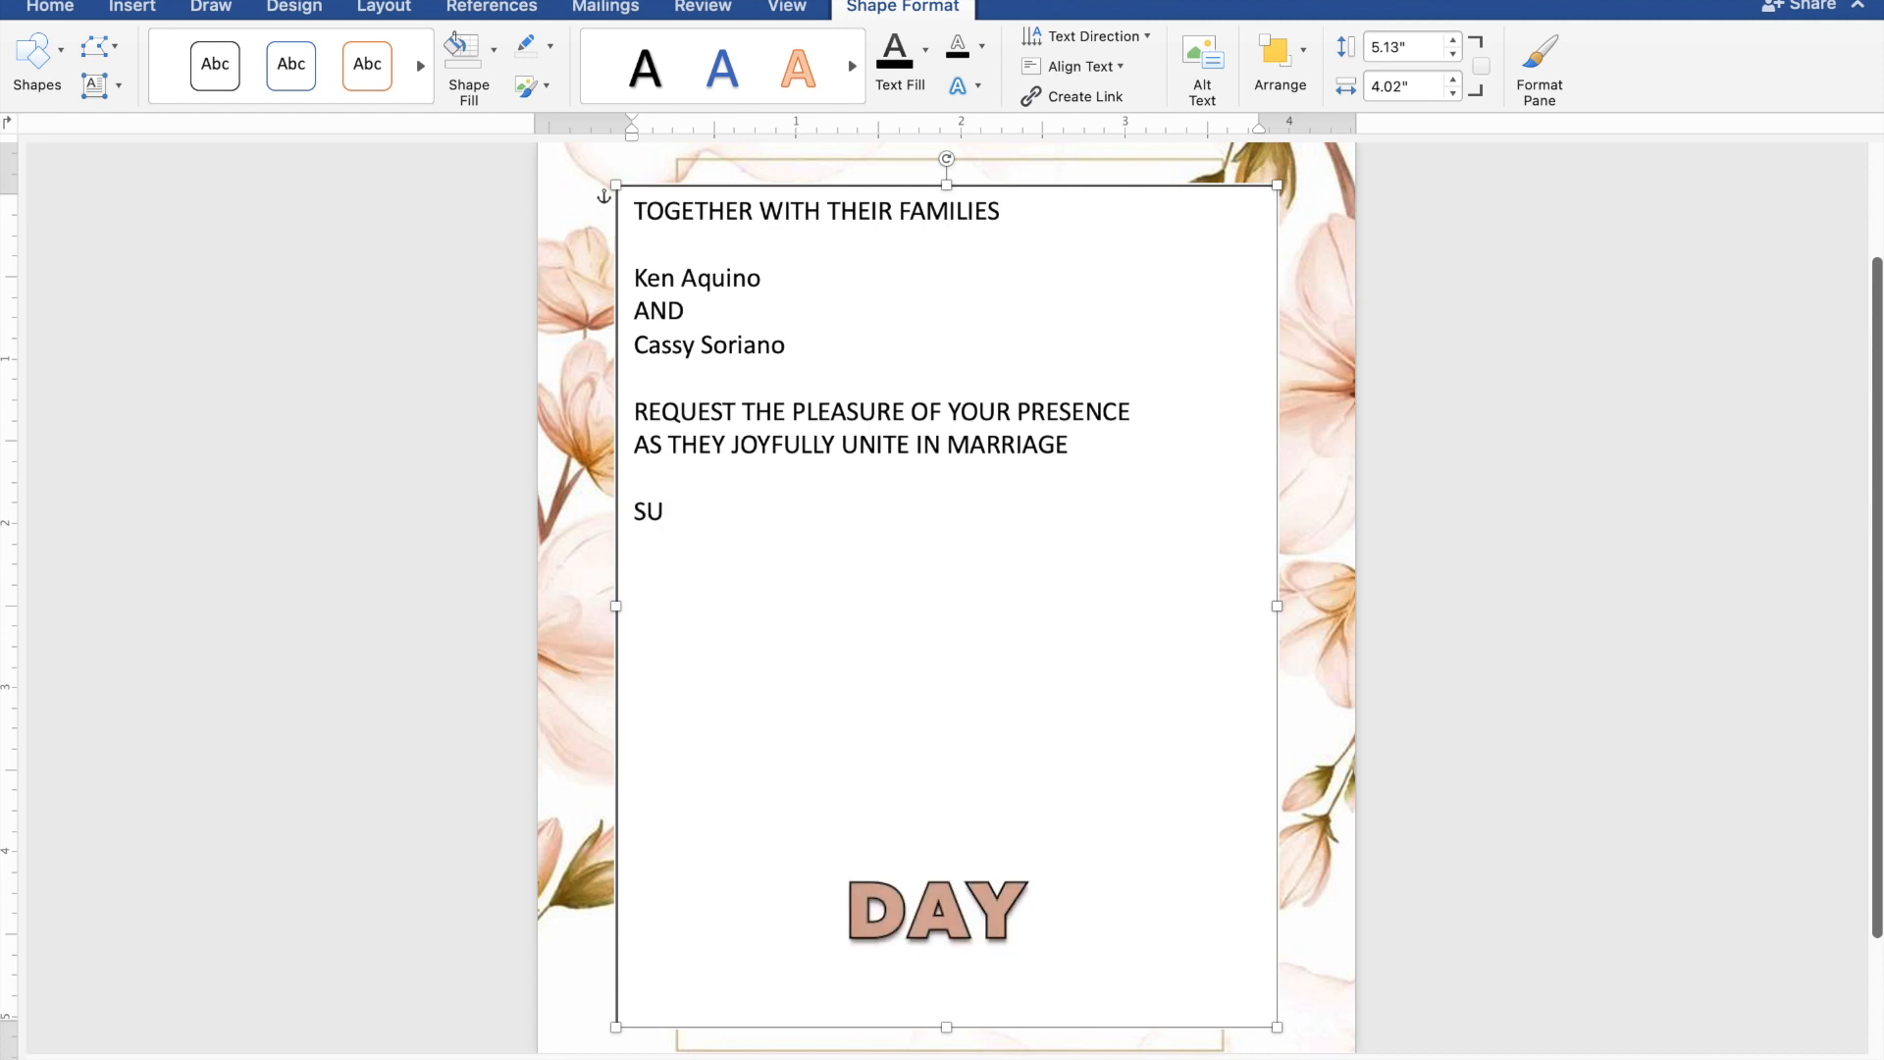
text(NDAY)
- Enter the wedding day "SUNDAY" and the date "MAY 26, 2024" on two separate lines
key(Return)
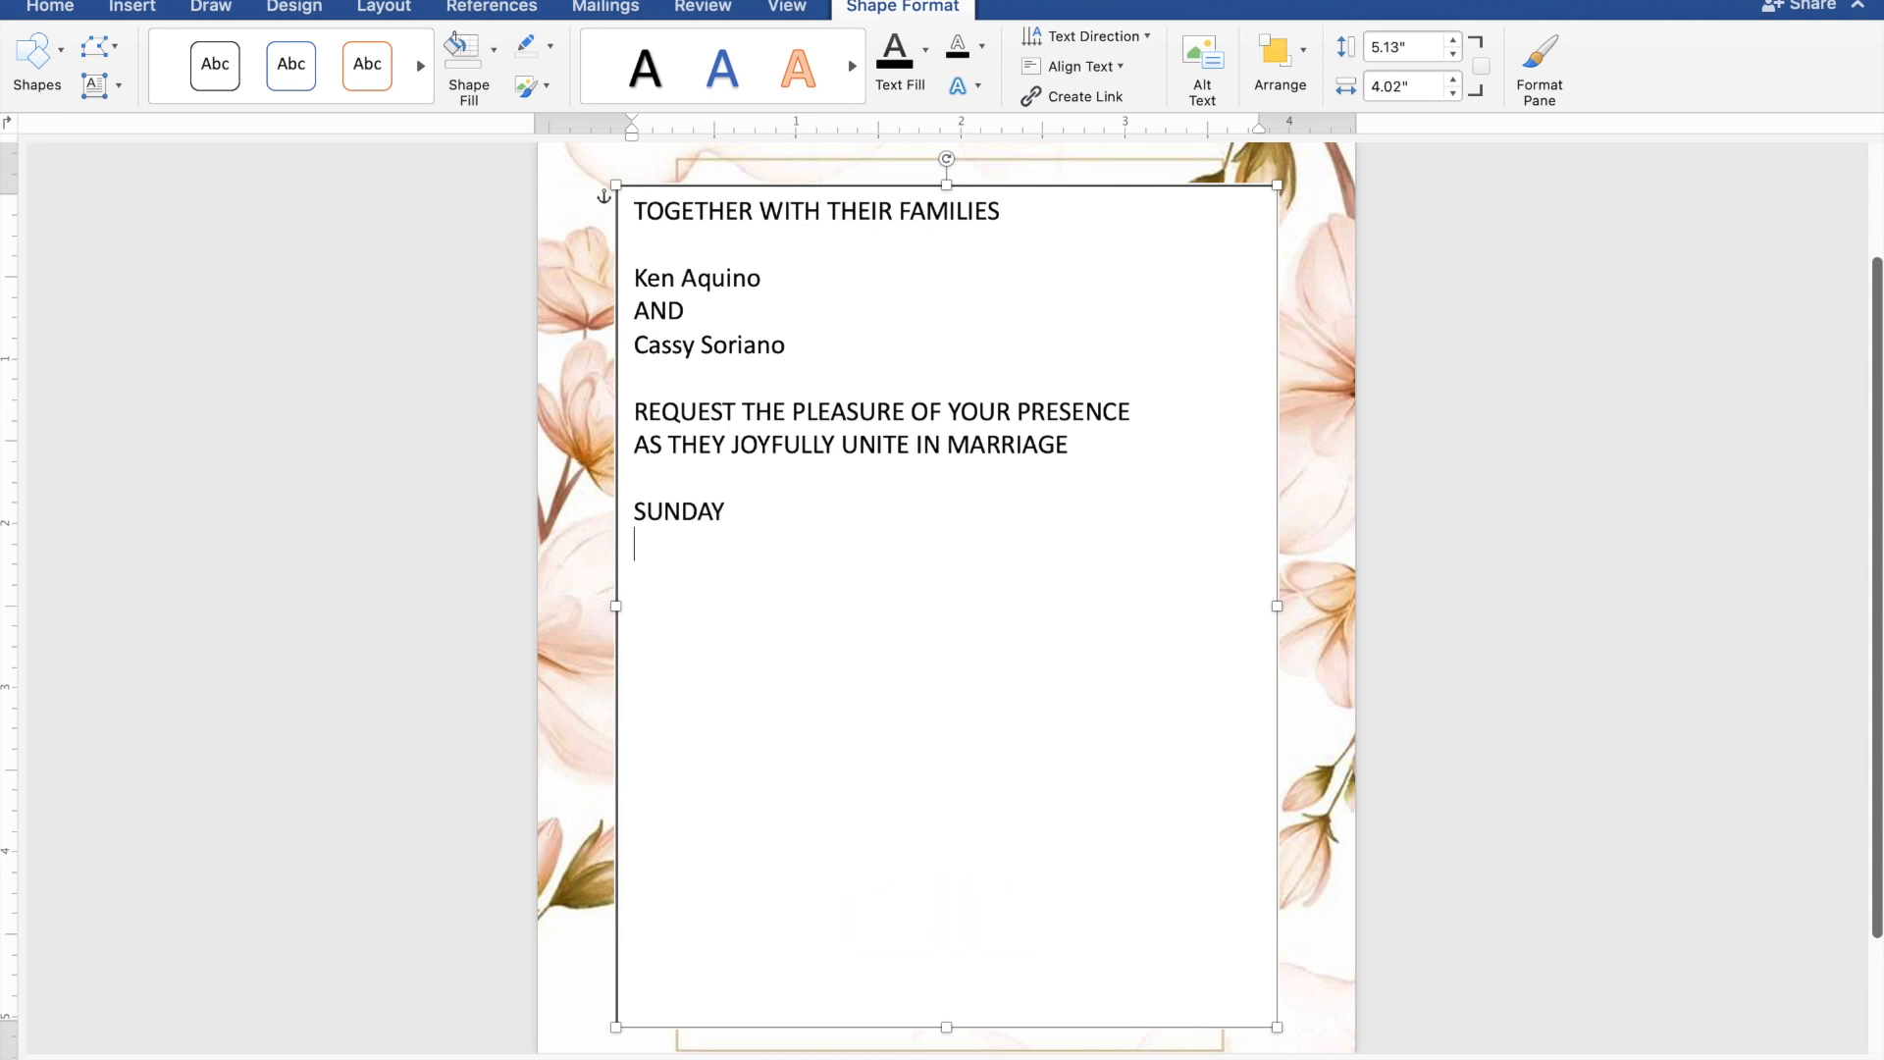
text(MAY 26,)
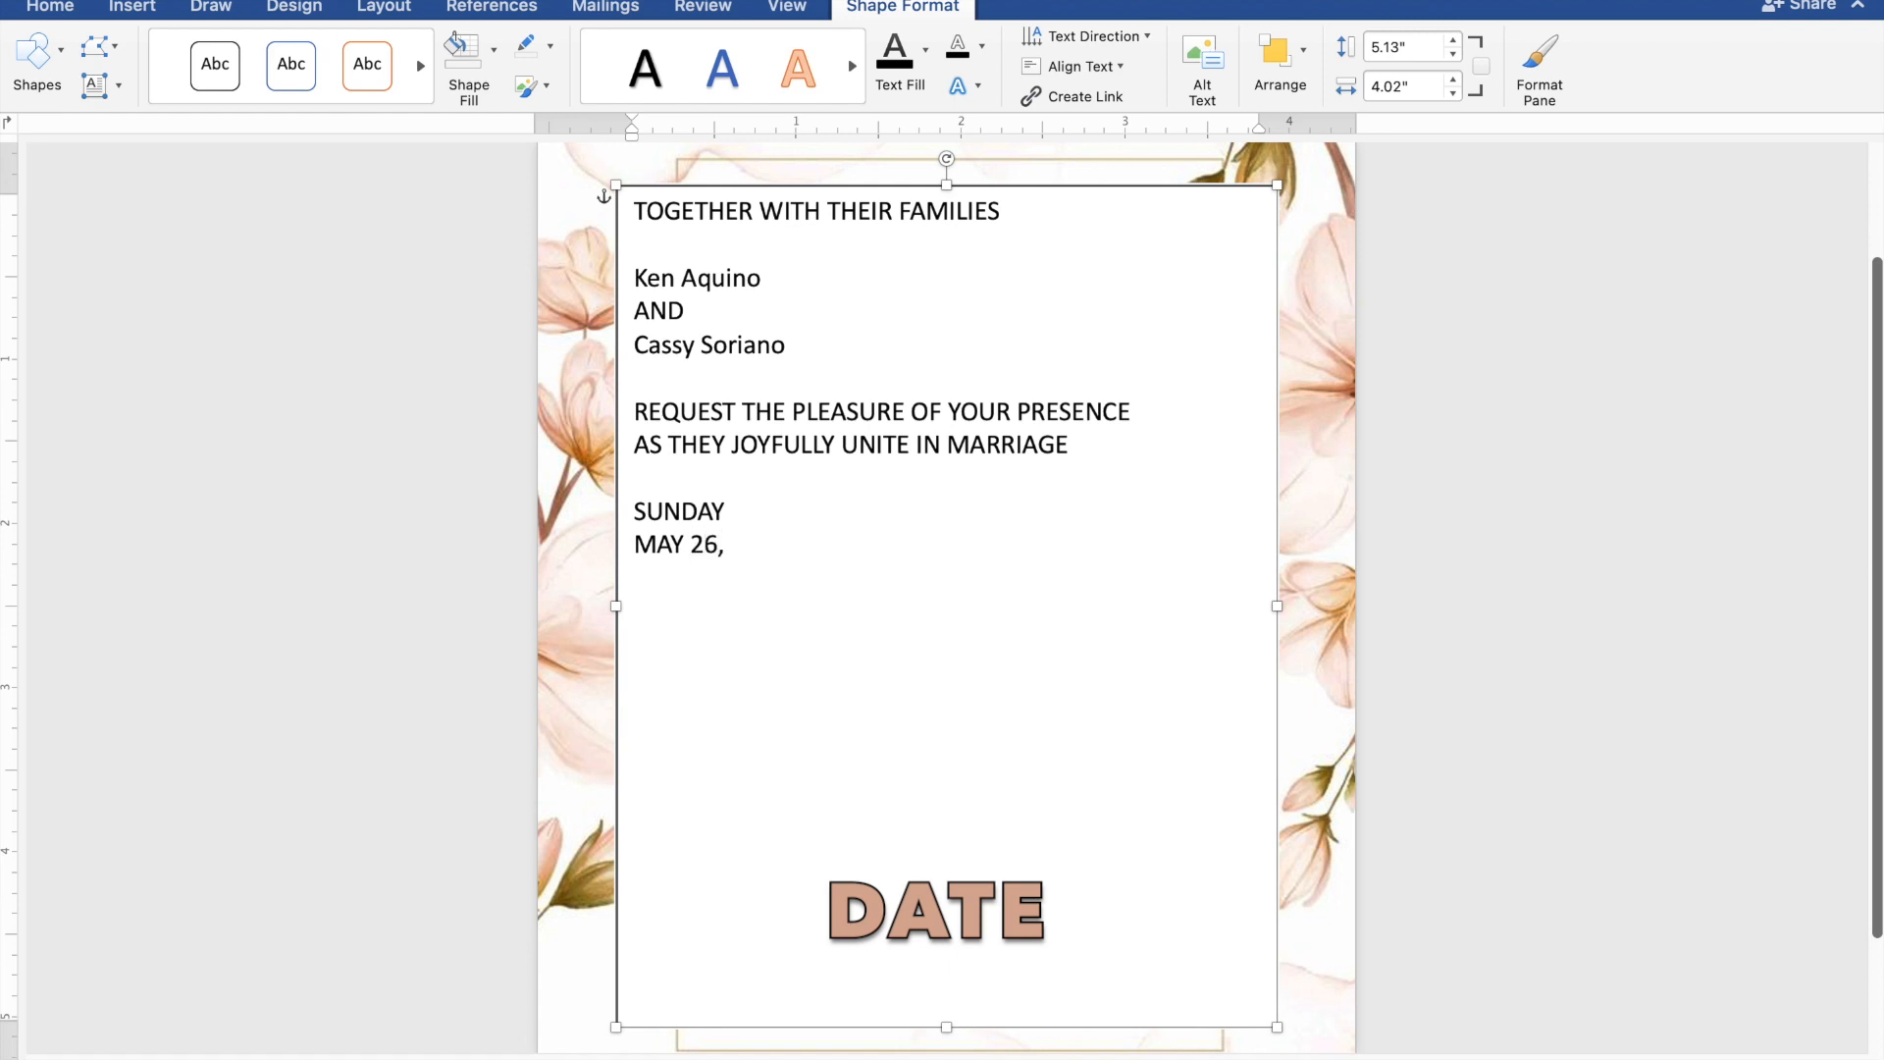
text( 2024)
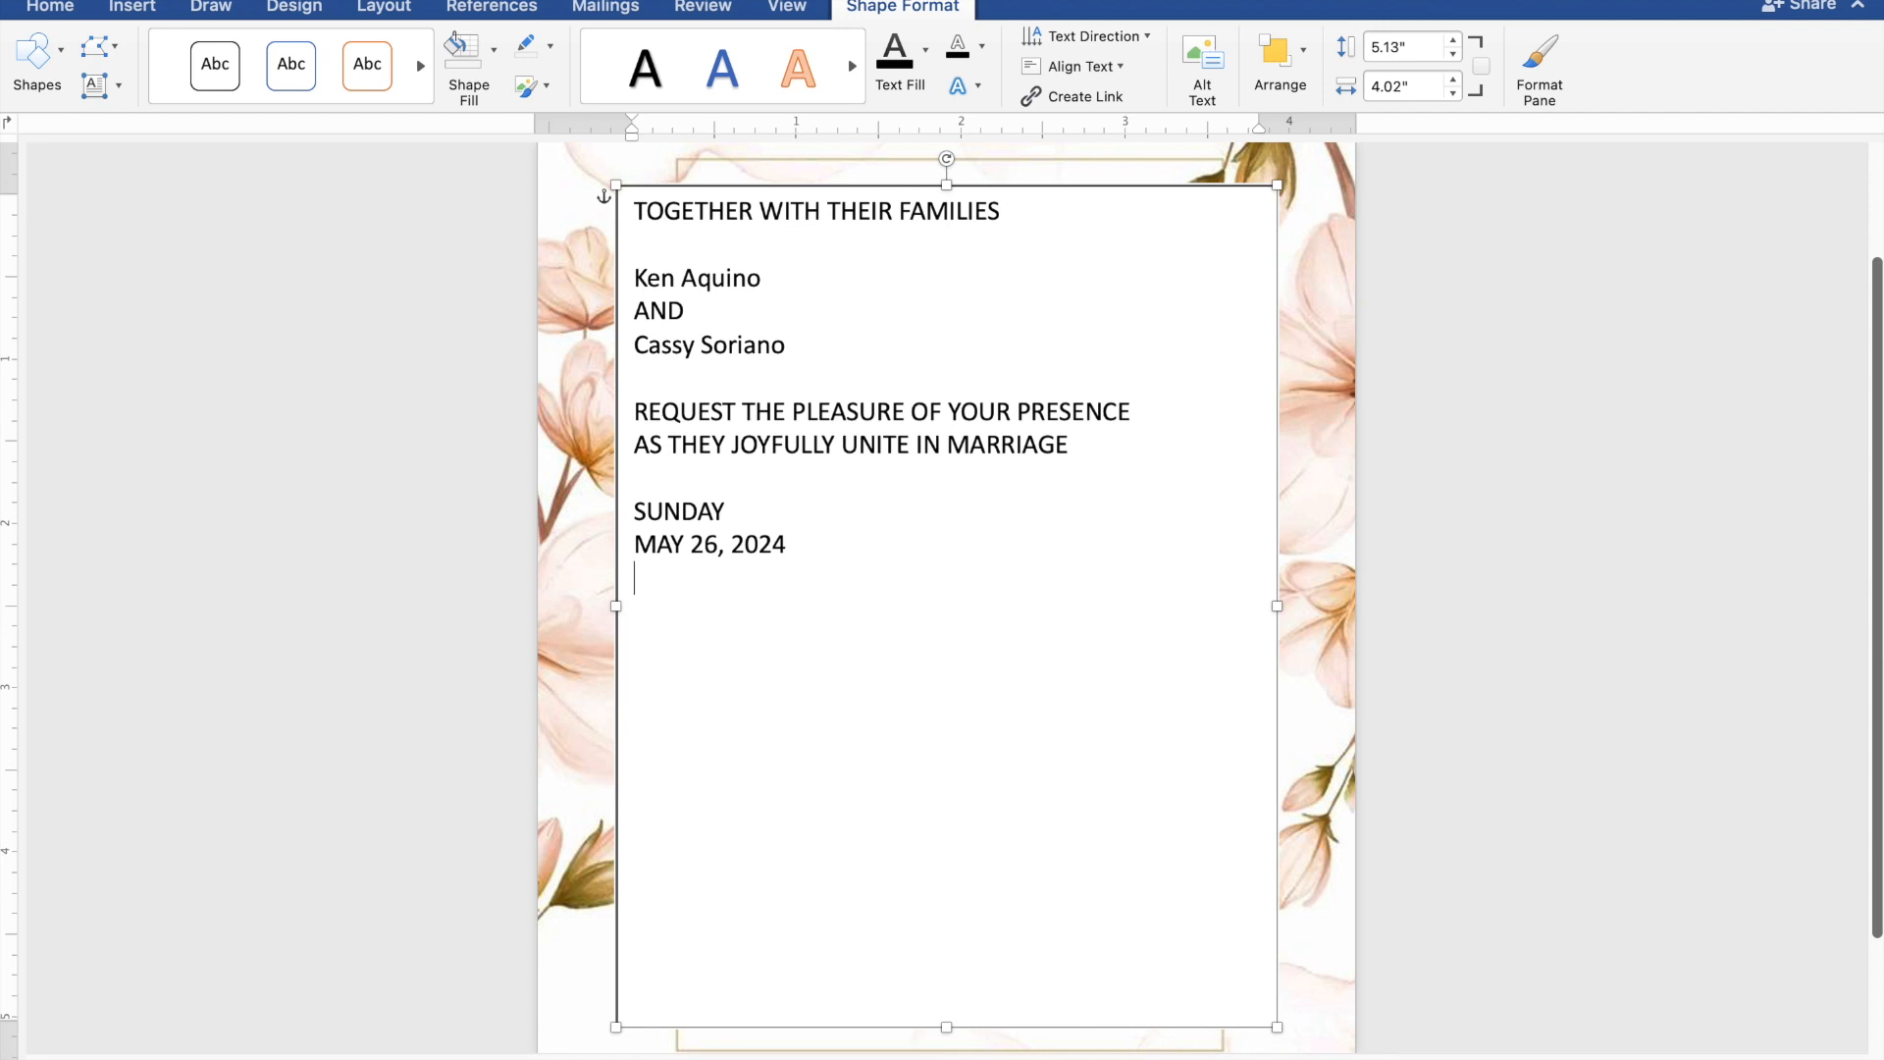
- Enter the ceremony time "10:00 IN THE MORNING" on the line below the date
text(0:0)
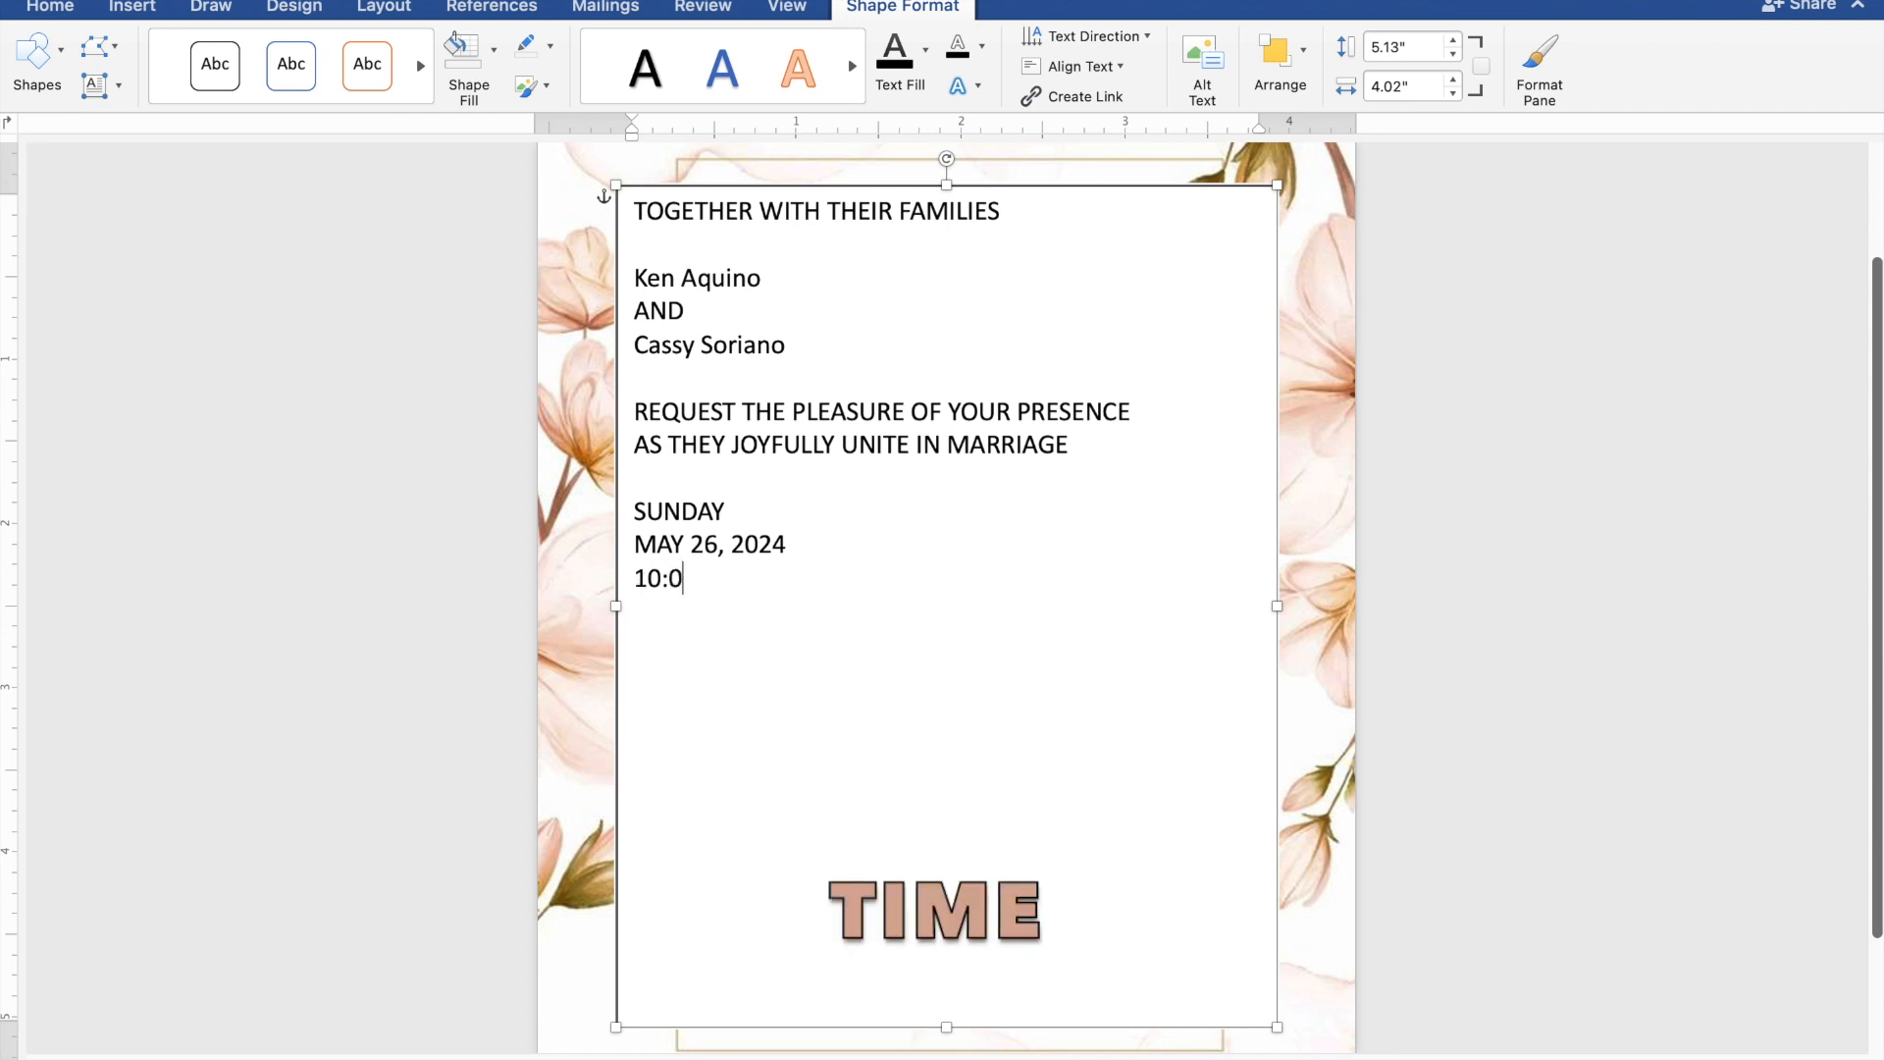
text(0 IN THE MORN)
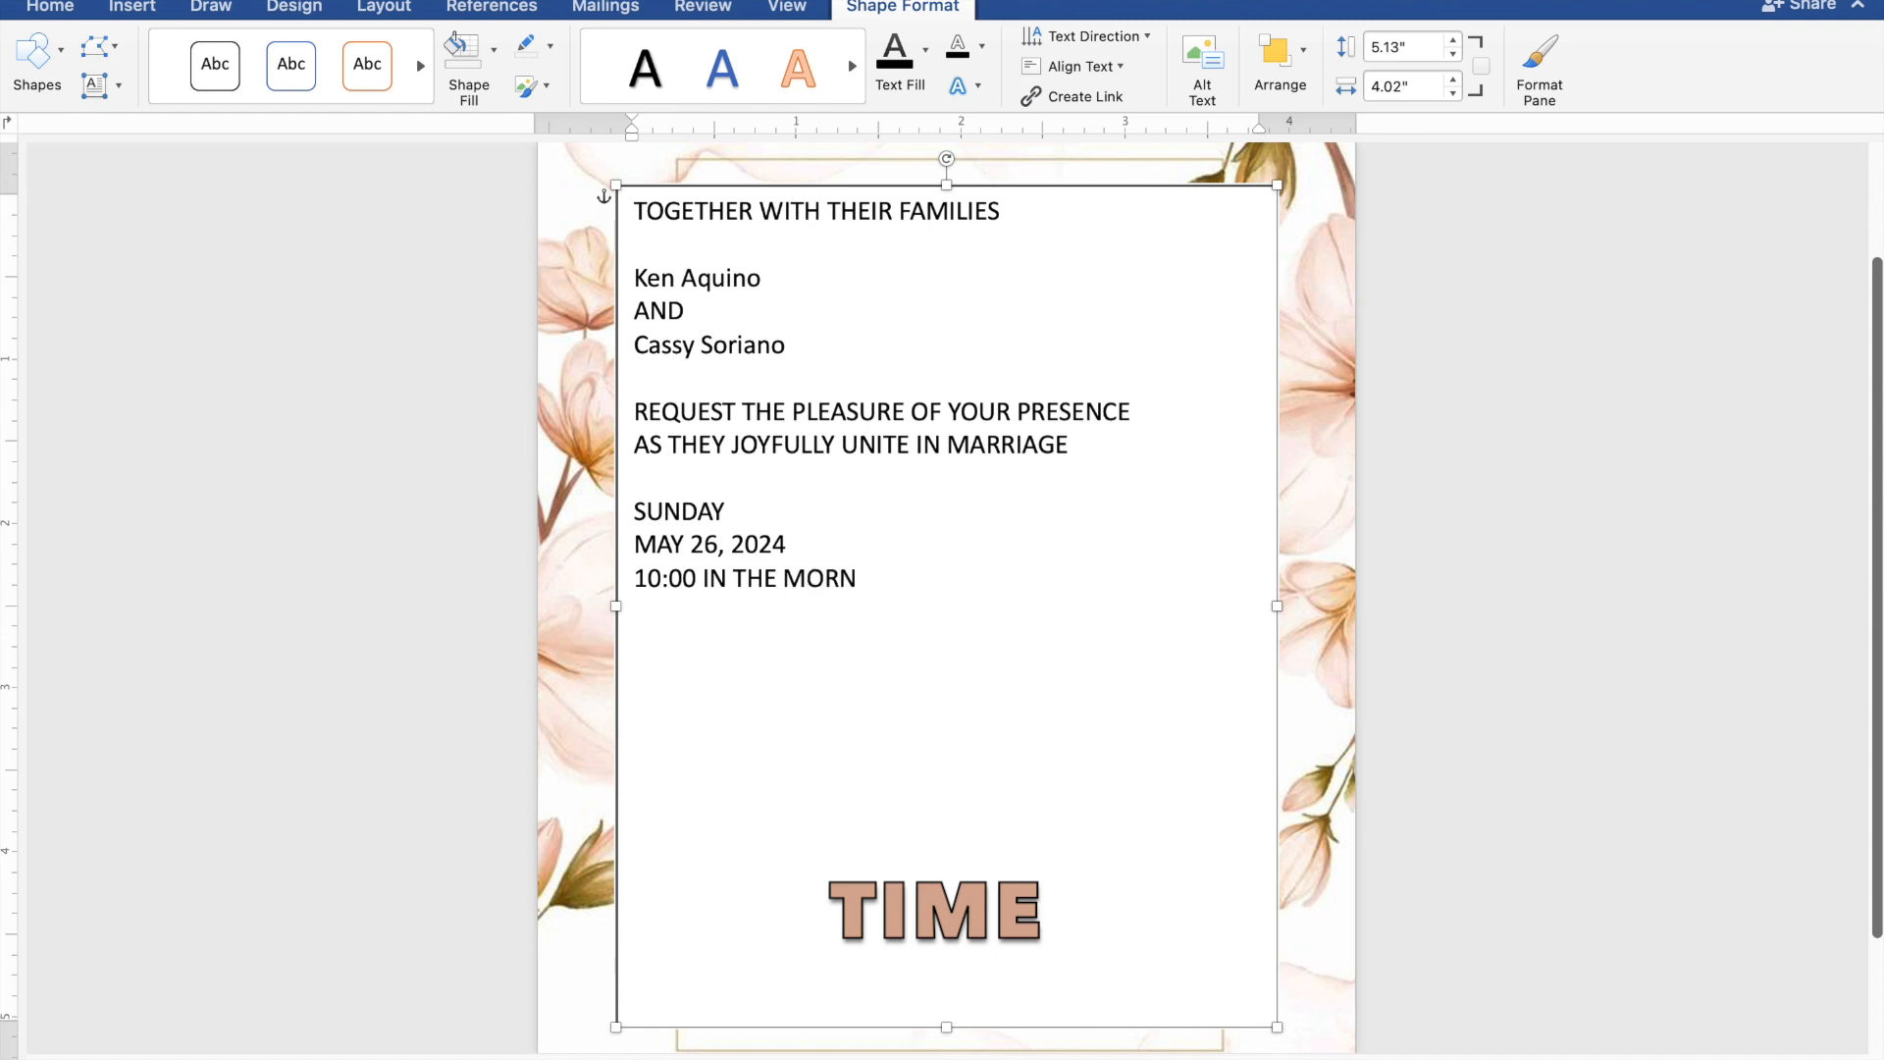
text(ING)
key(Return)
- Enter the church name "ST. THOMAS AQUINAS PARISH CHURCH" on the line below the ceremony time
text(ST. THO)
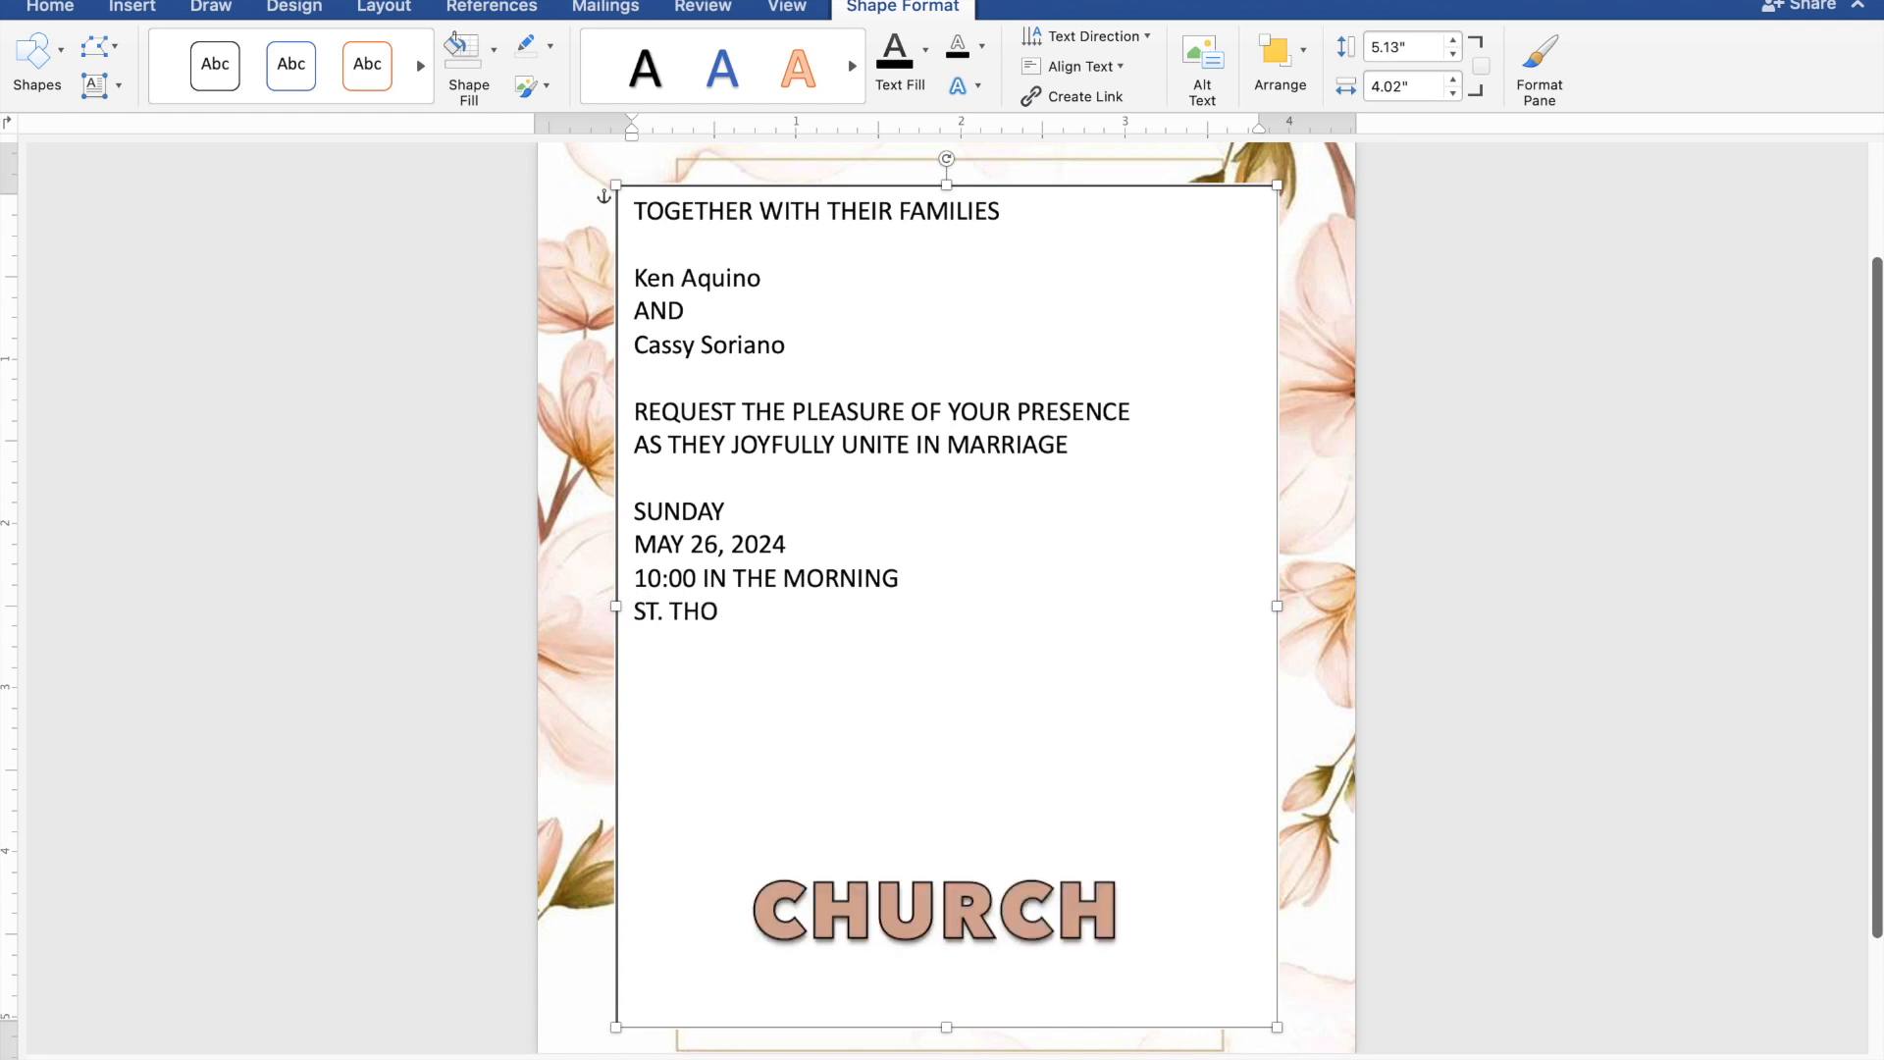
text(MAS AQUINAS P)
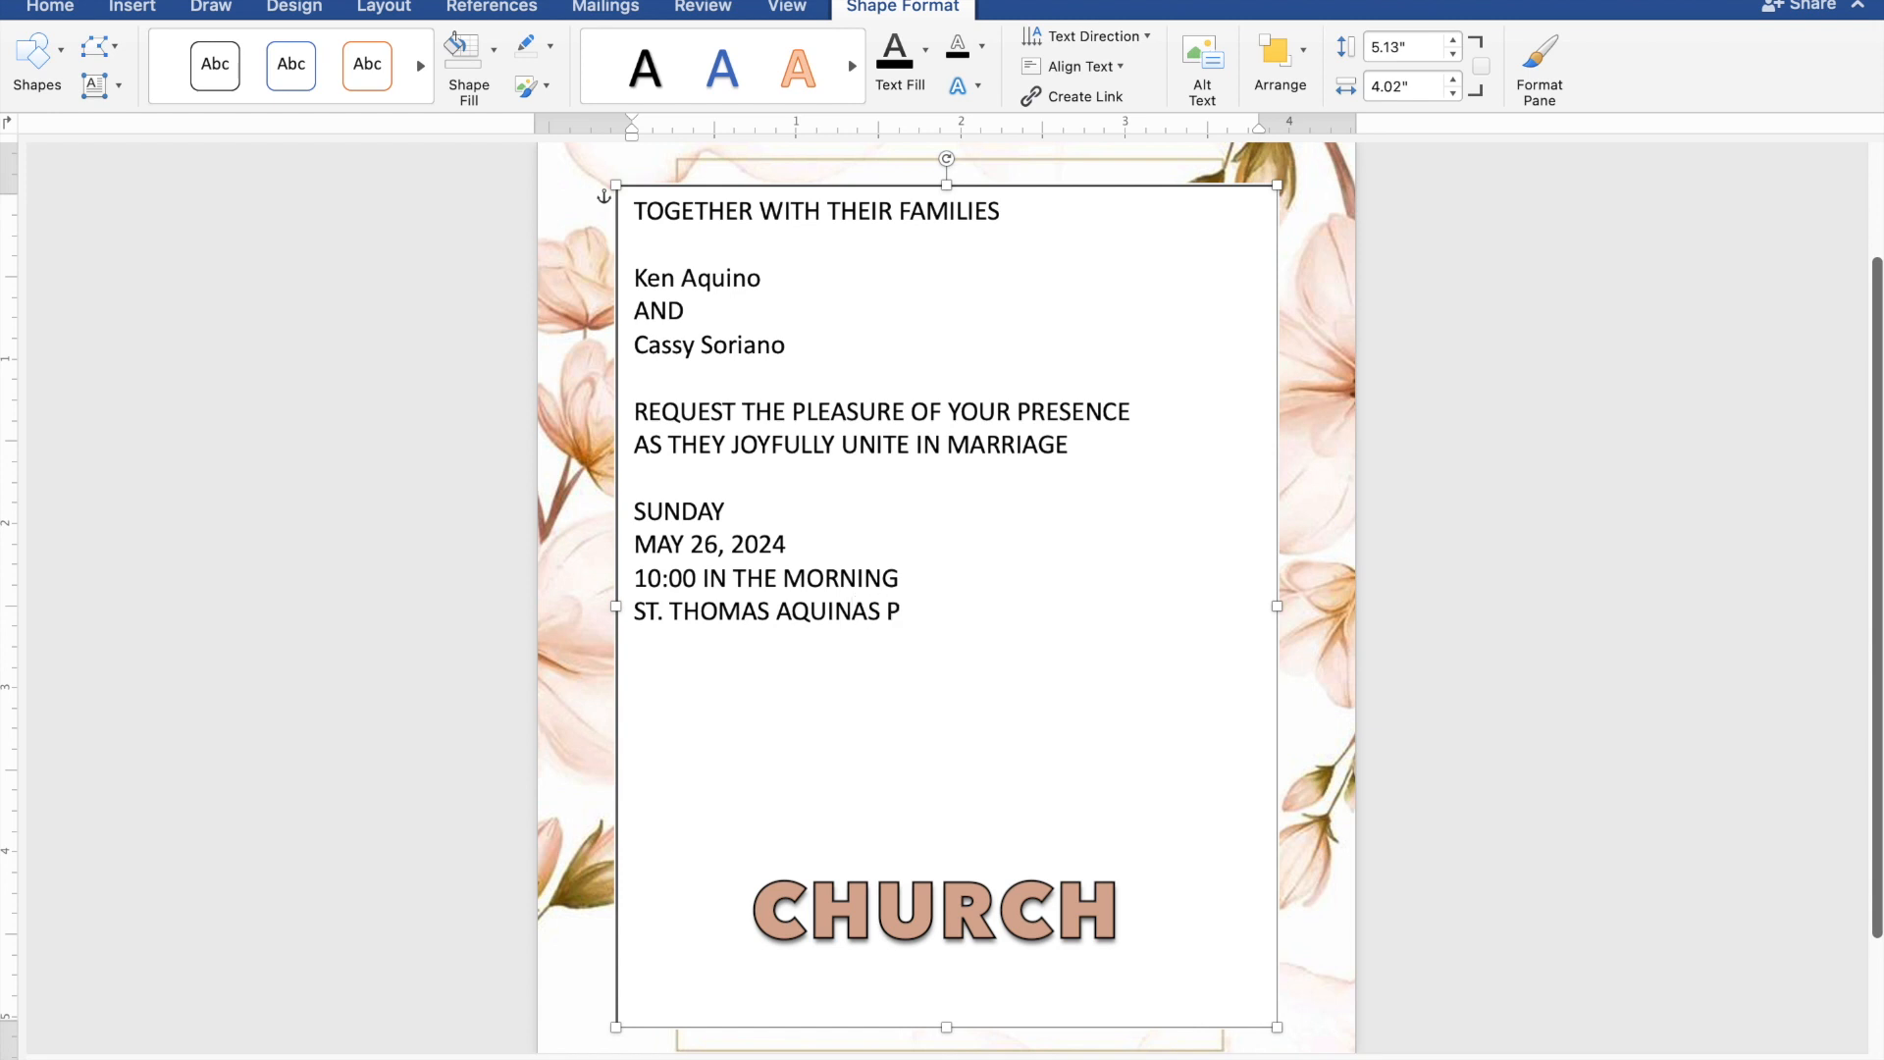
text(ARISH CHURCH)
key(Return)
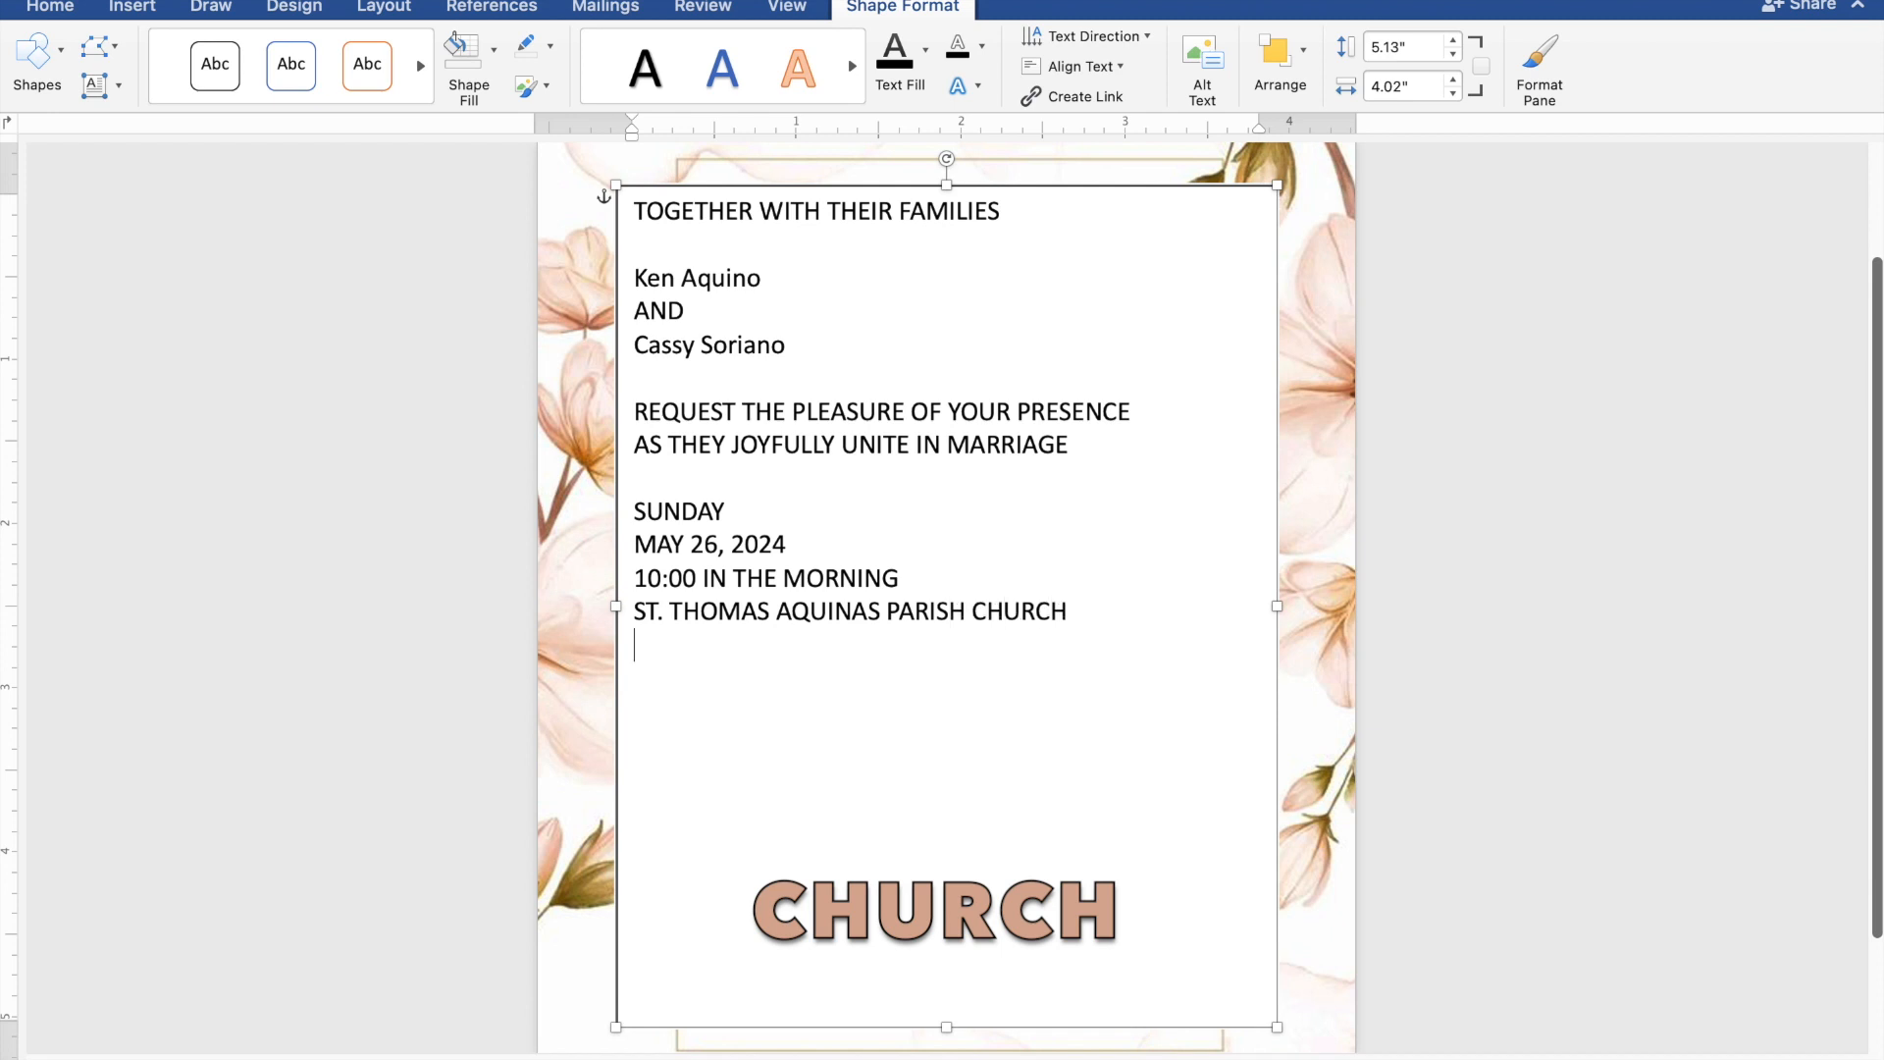
- Add the venue location "MANGALDAN, PANGASINAN" on the line below the church name
text(MANGALDAN, P)
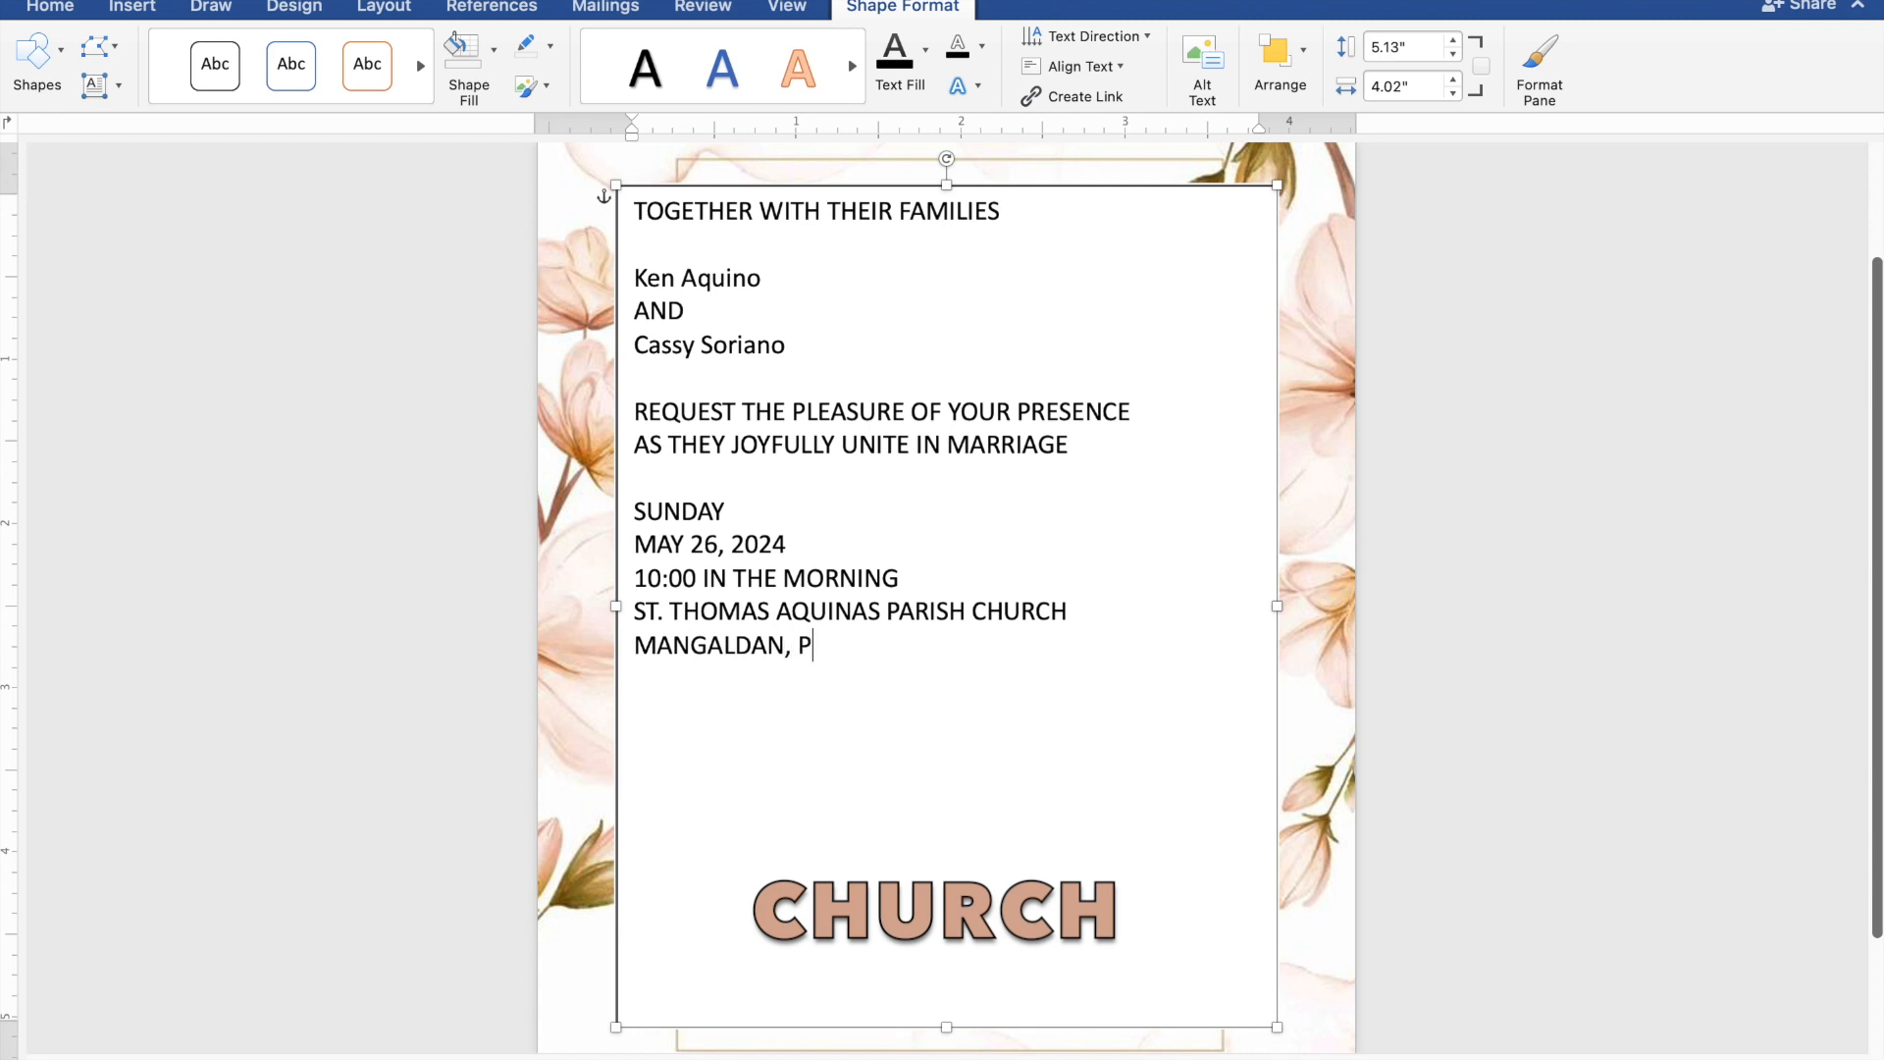
text(ANGASINAN)
key(Return)
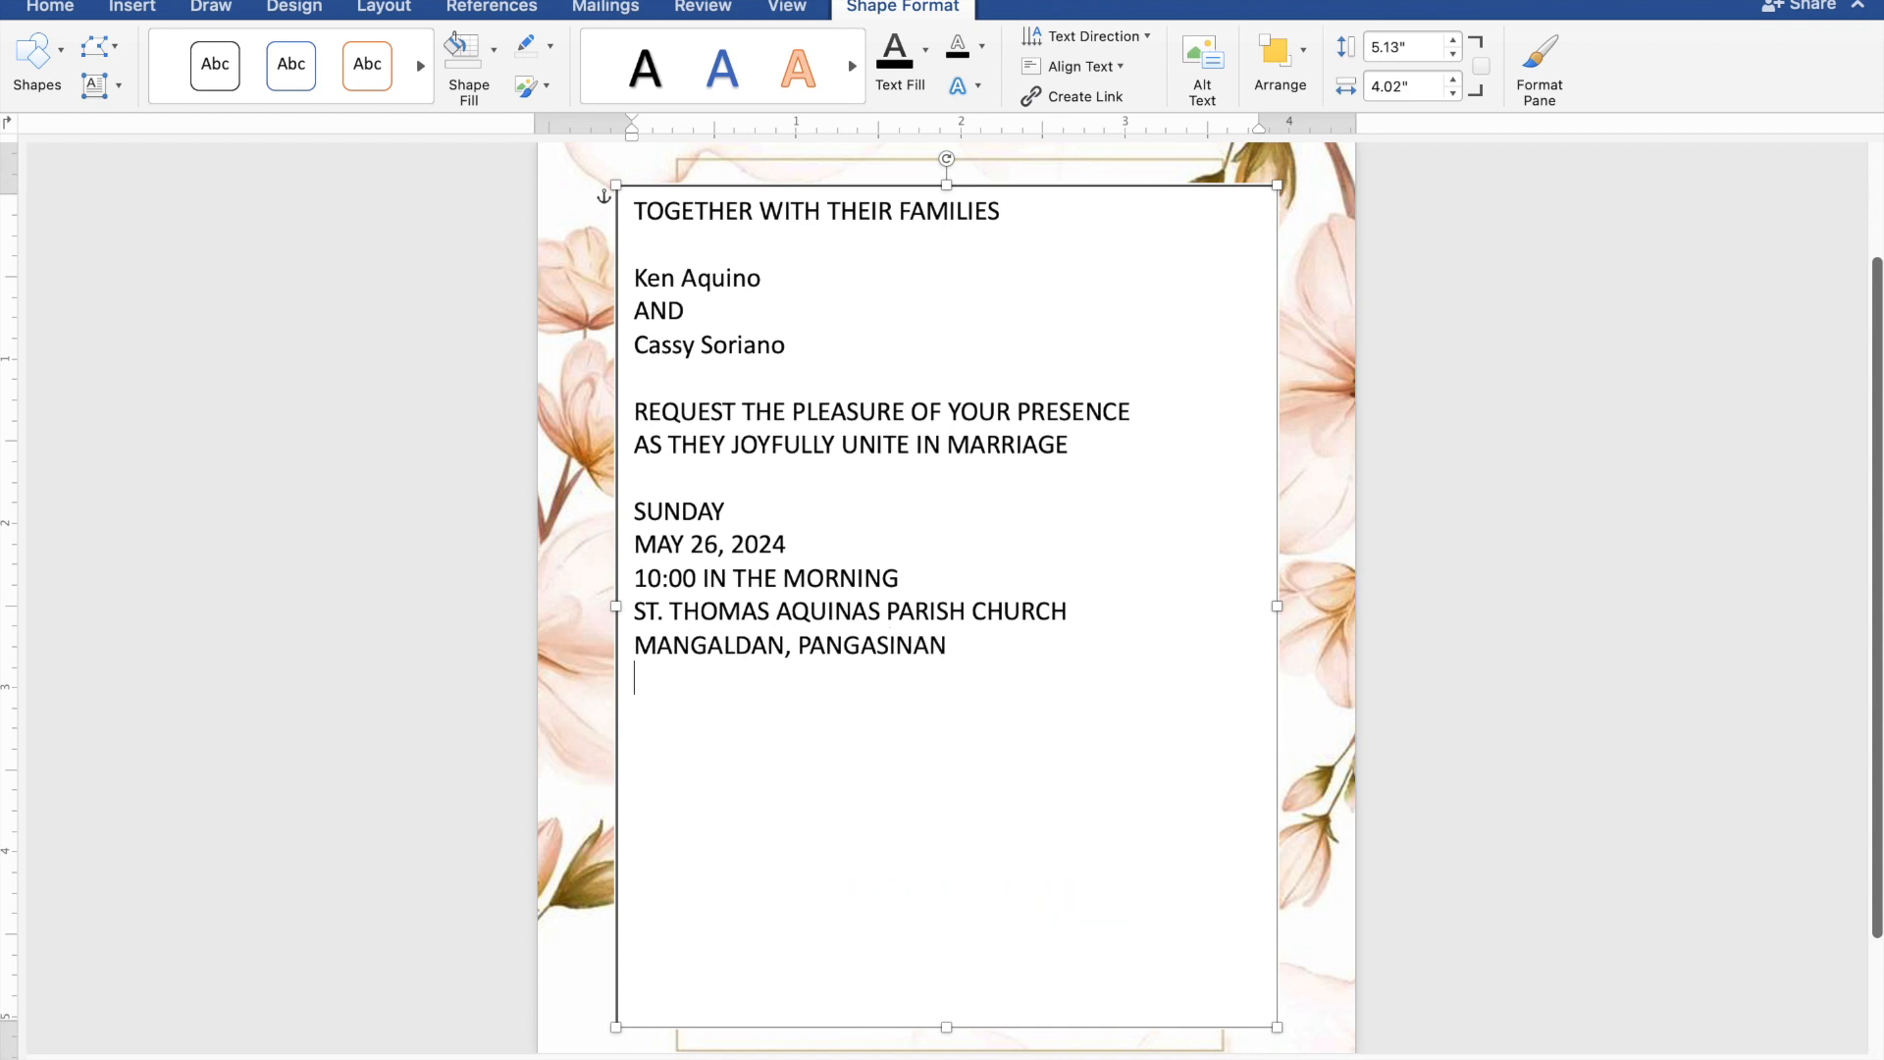
- Add the closing line "Reception to follow" below the venue location, separated by a blank line
text(Reception to fol)
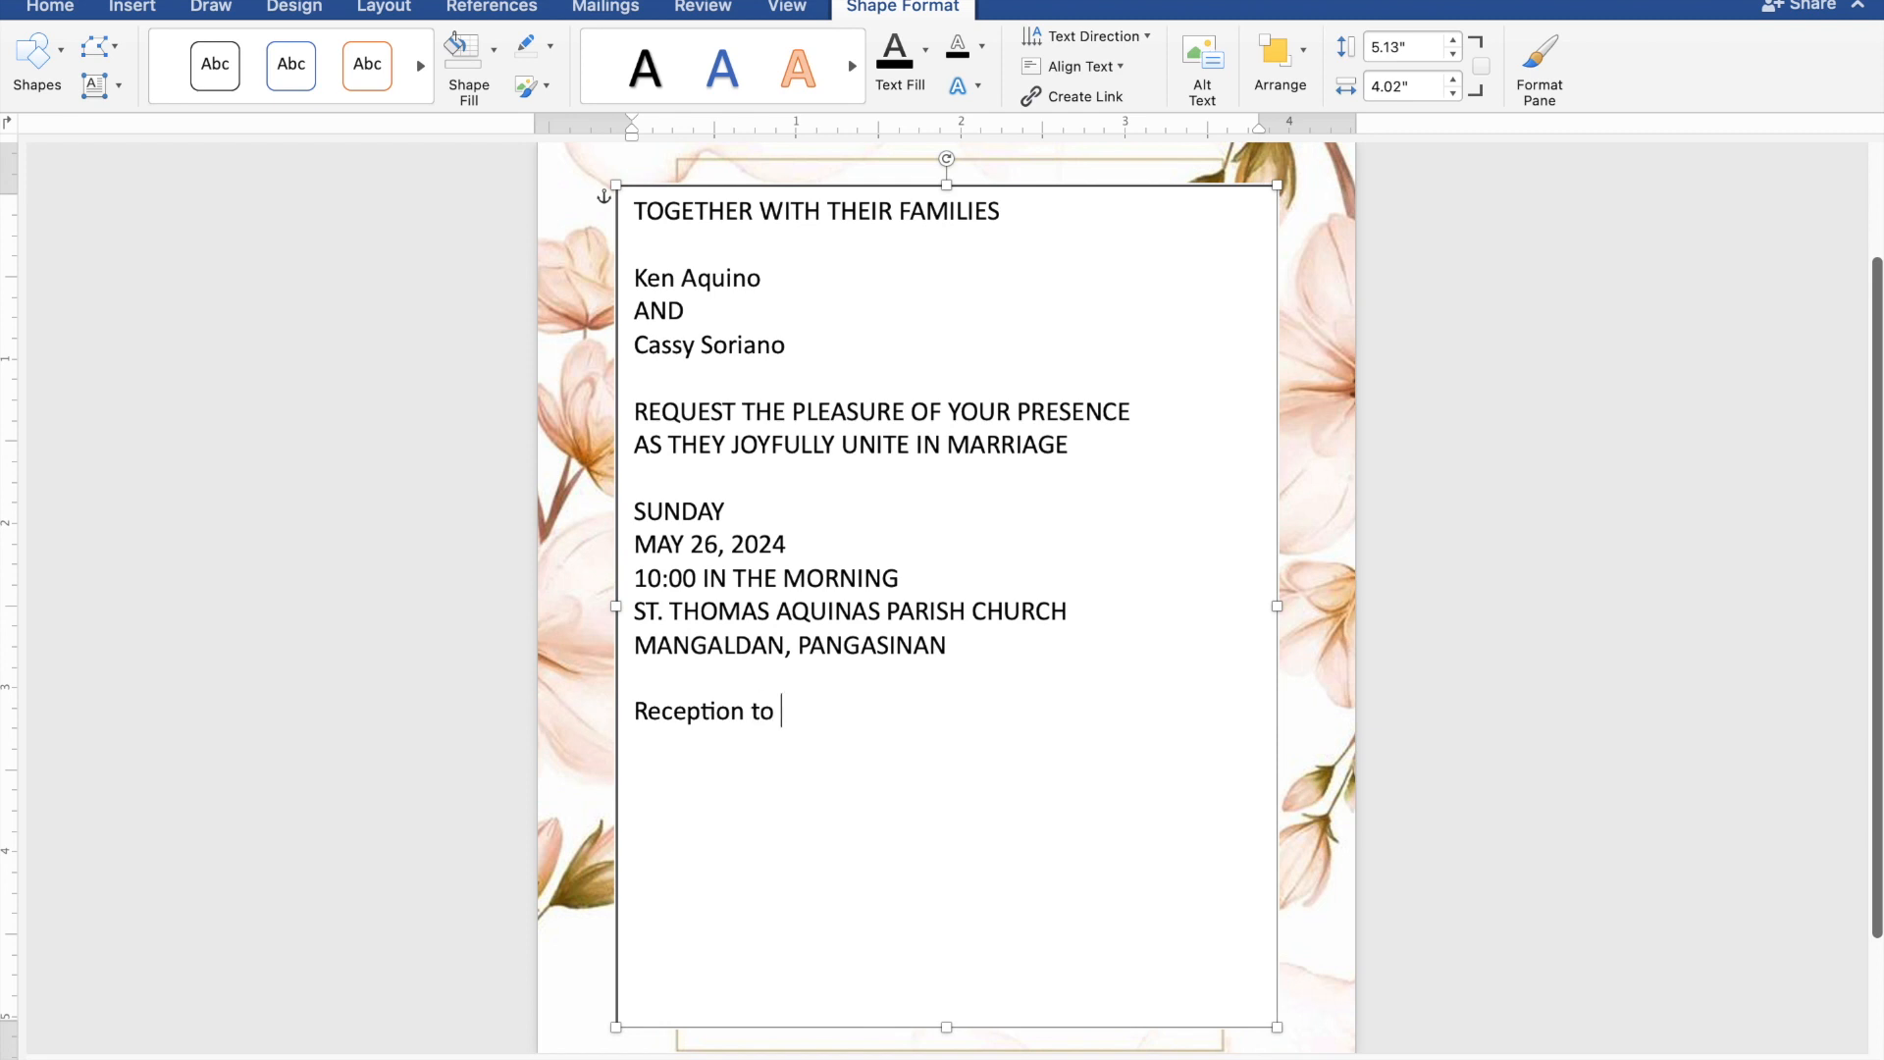
text(low)
- Select all the invitation wording and give its text box no fill and no outline
drag(841, 706, 638, 224)
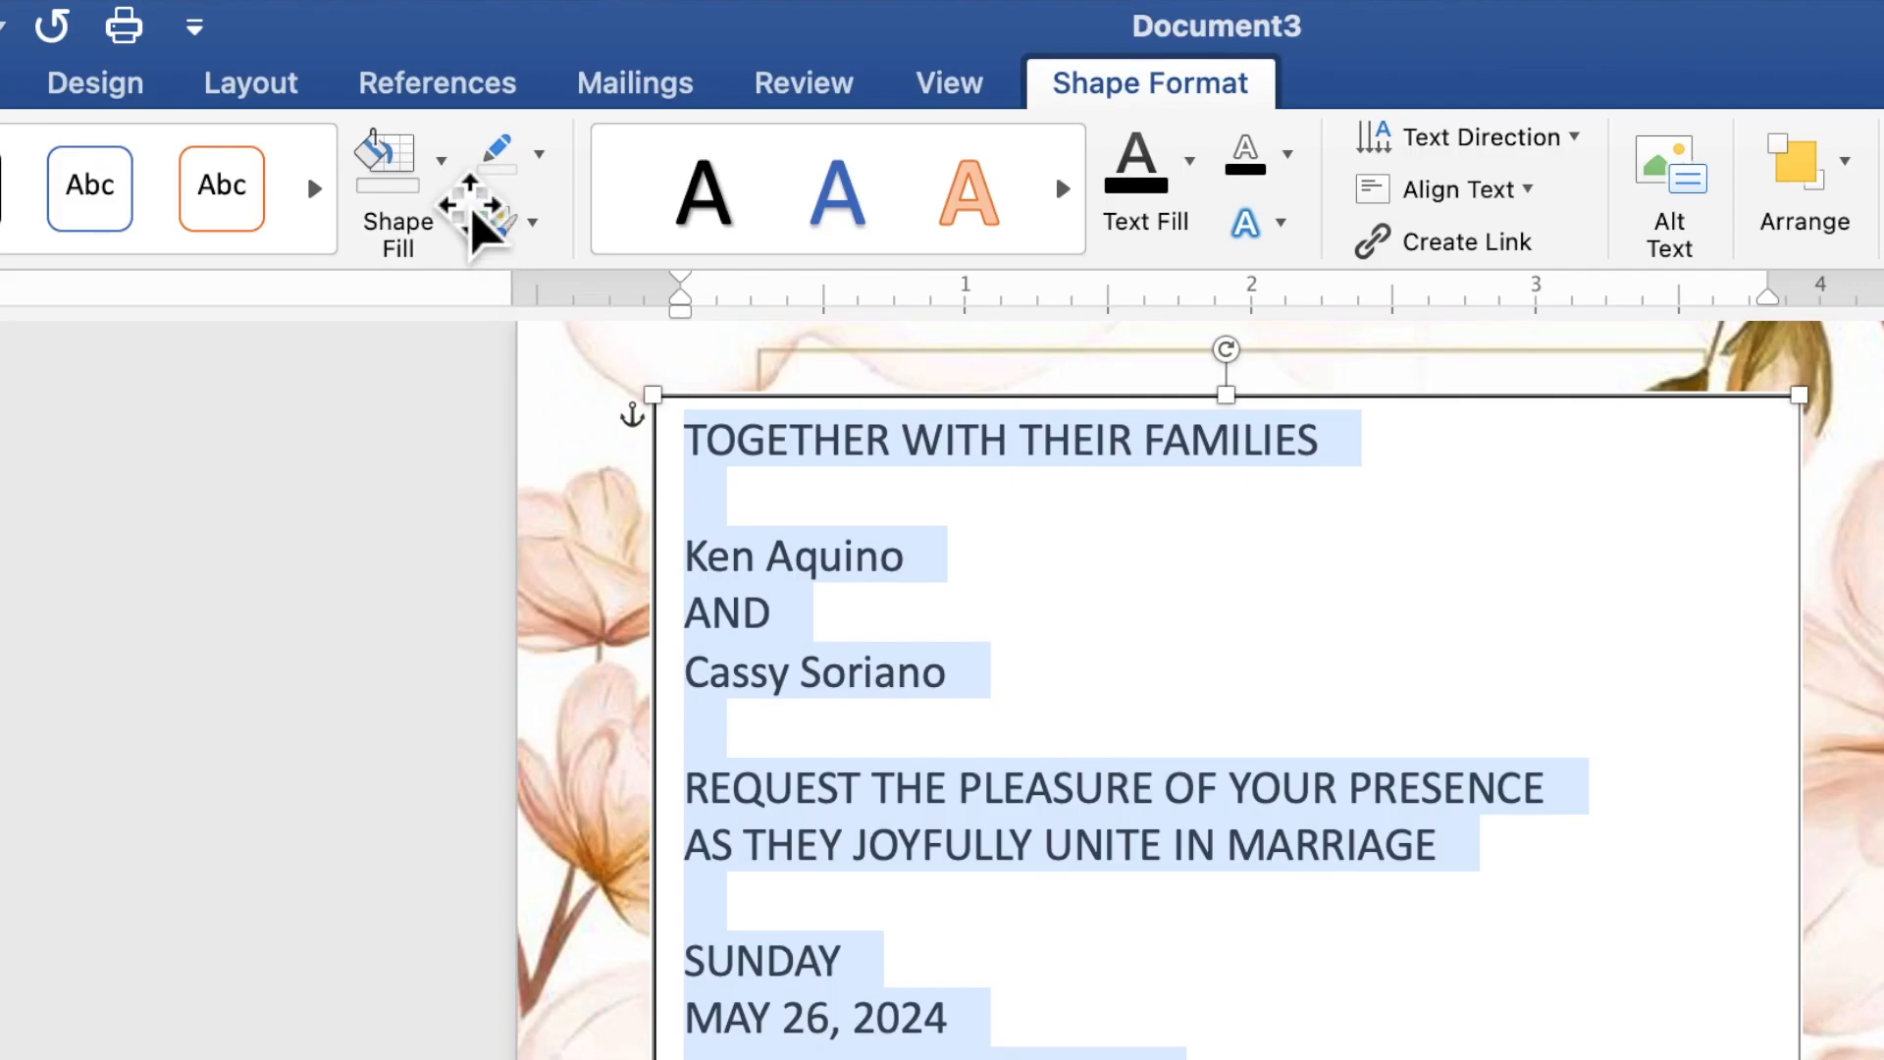
click(444, 169)
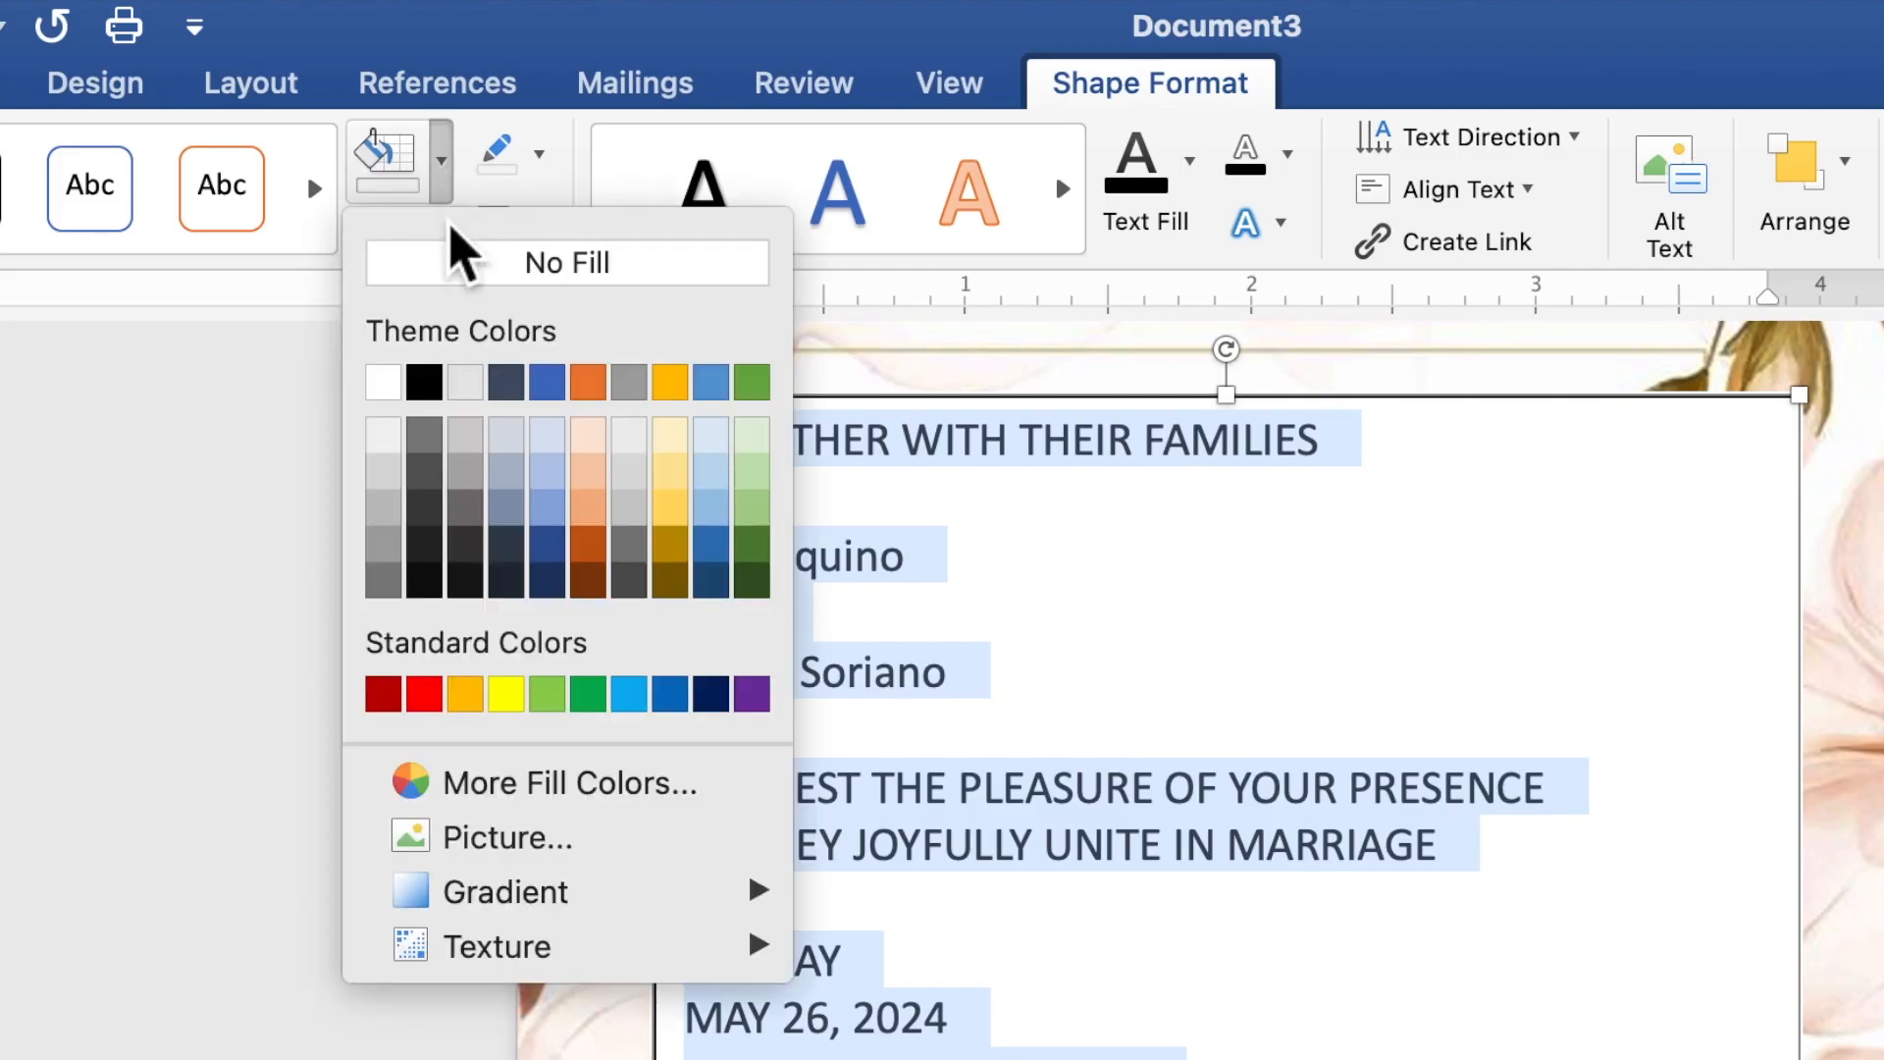
click(456, 294)
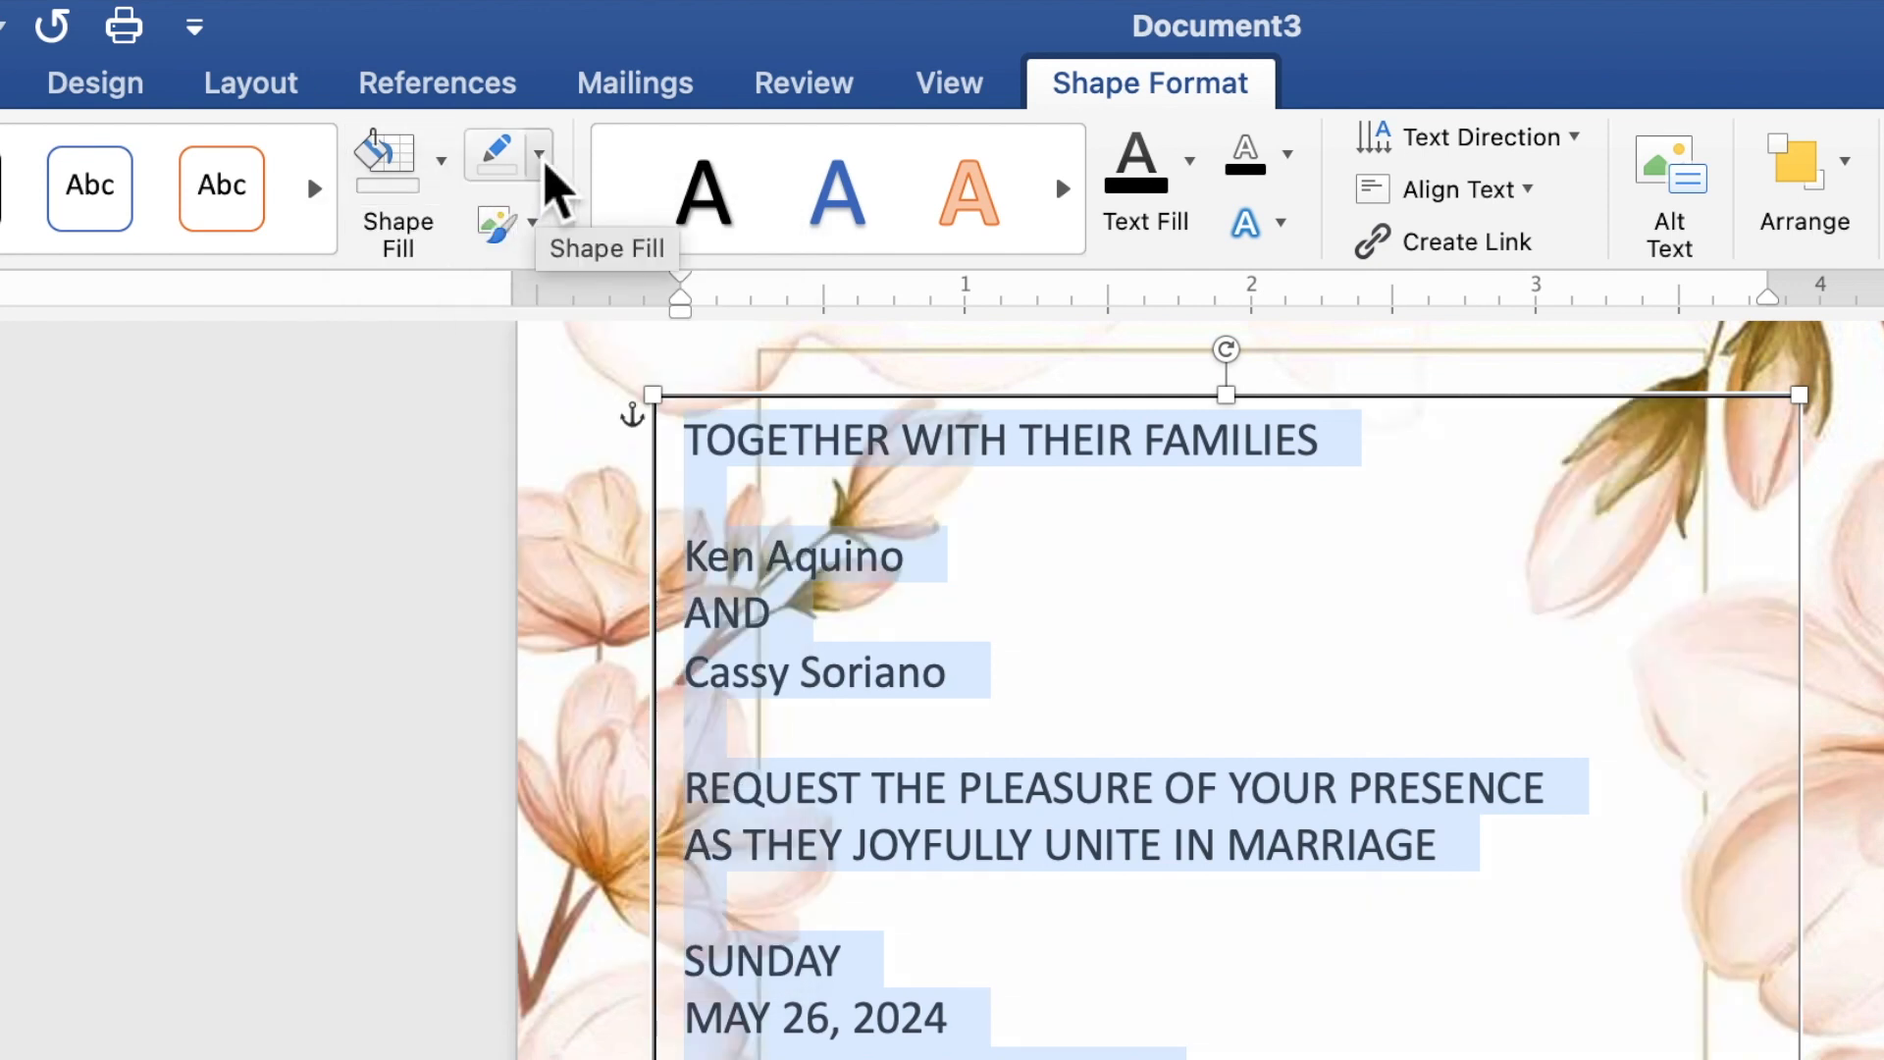
click(541, 162)
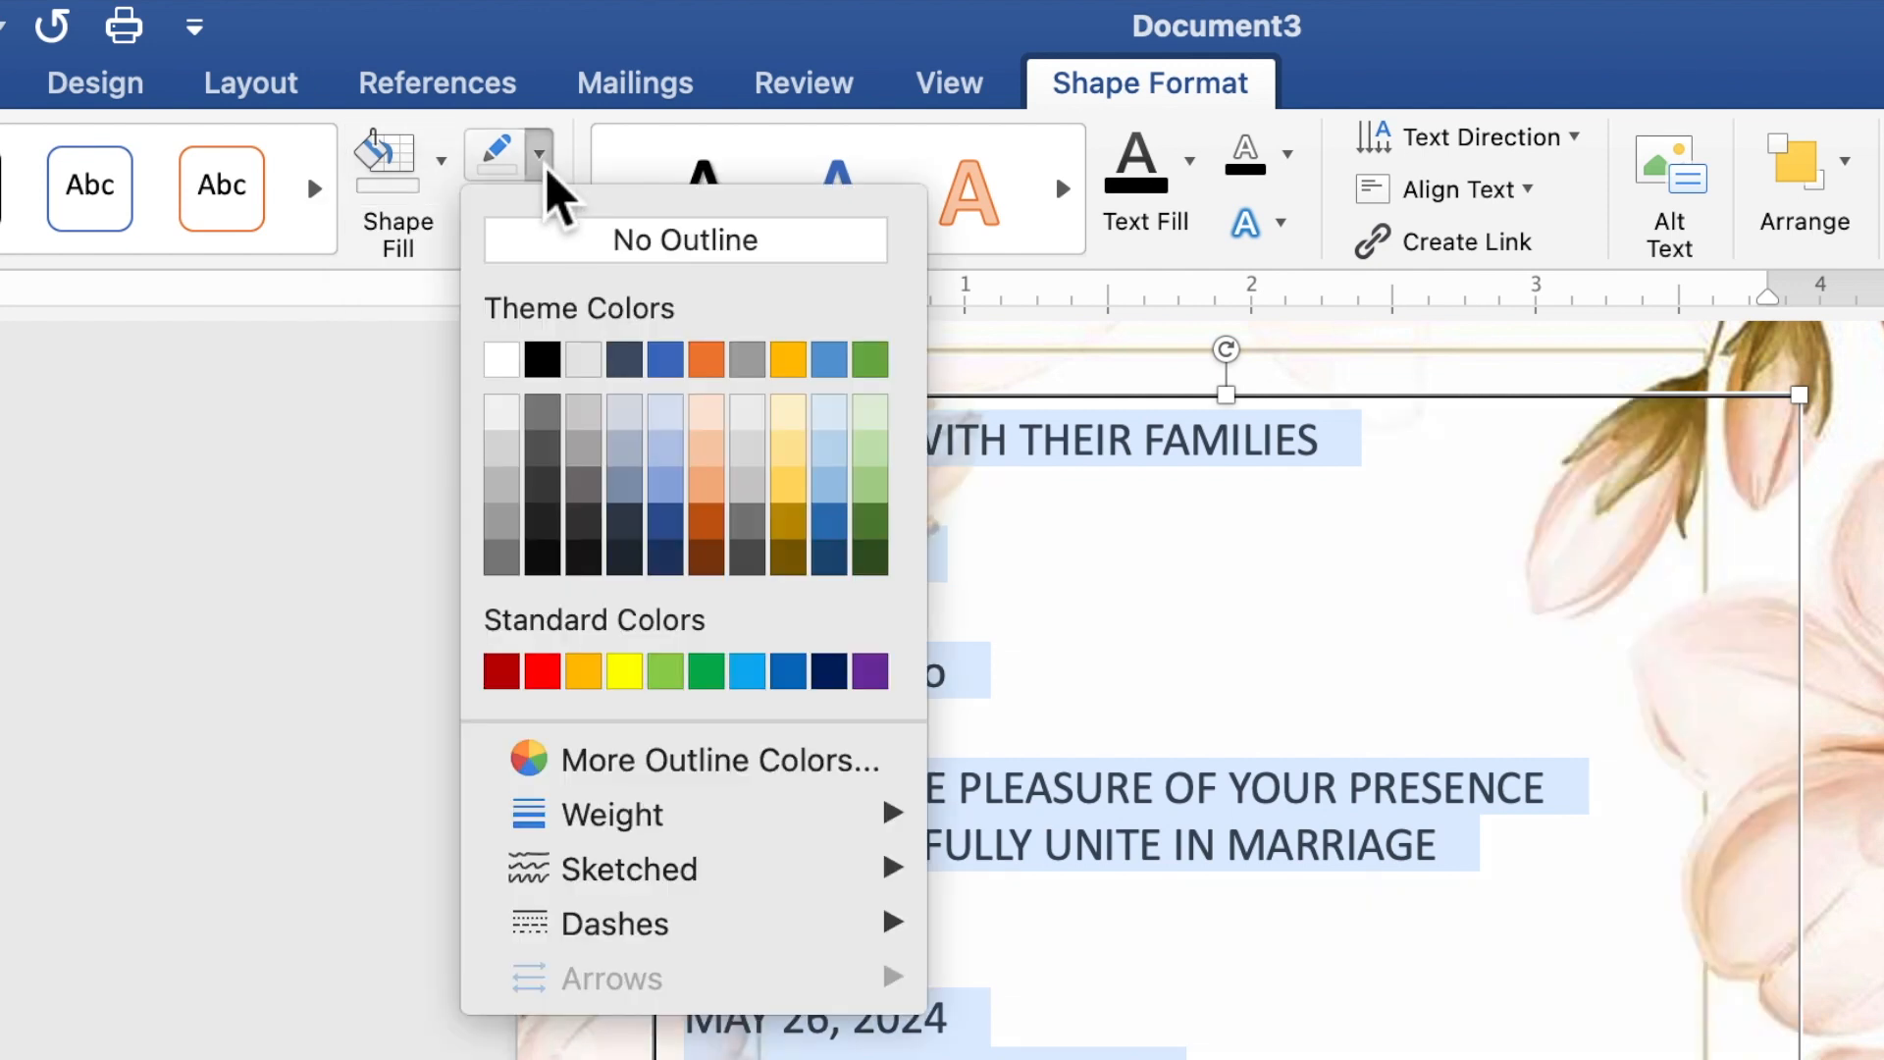
click(566, 254)
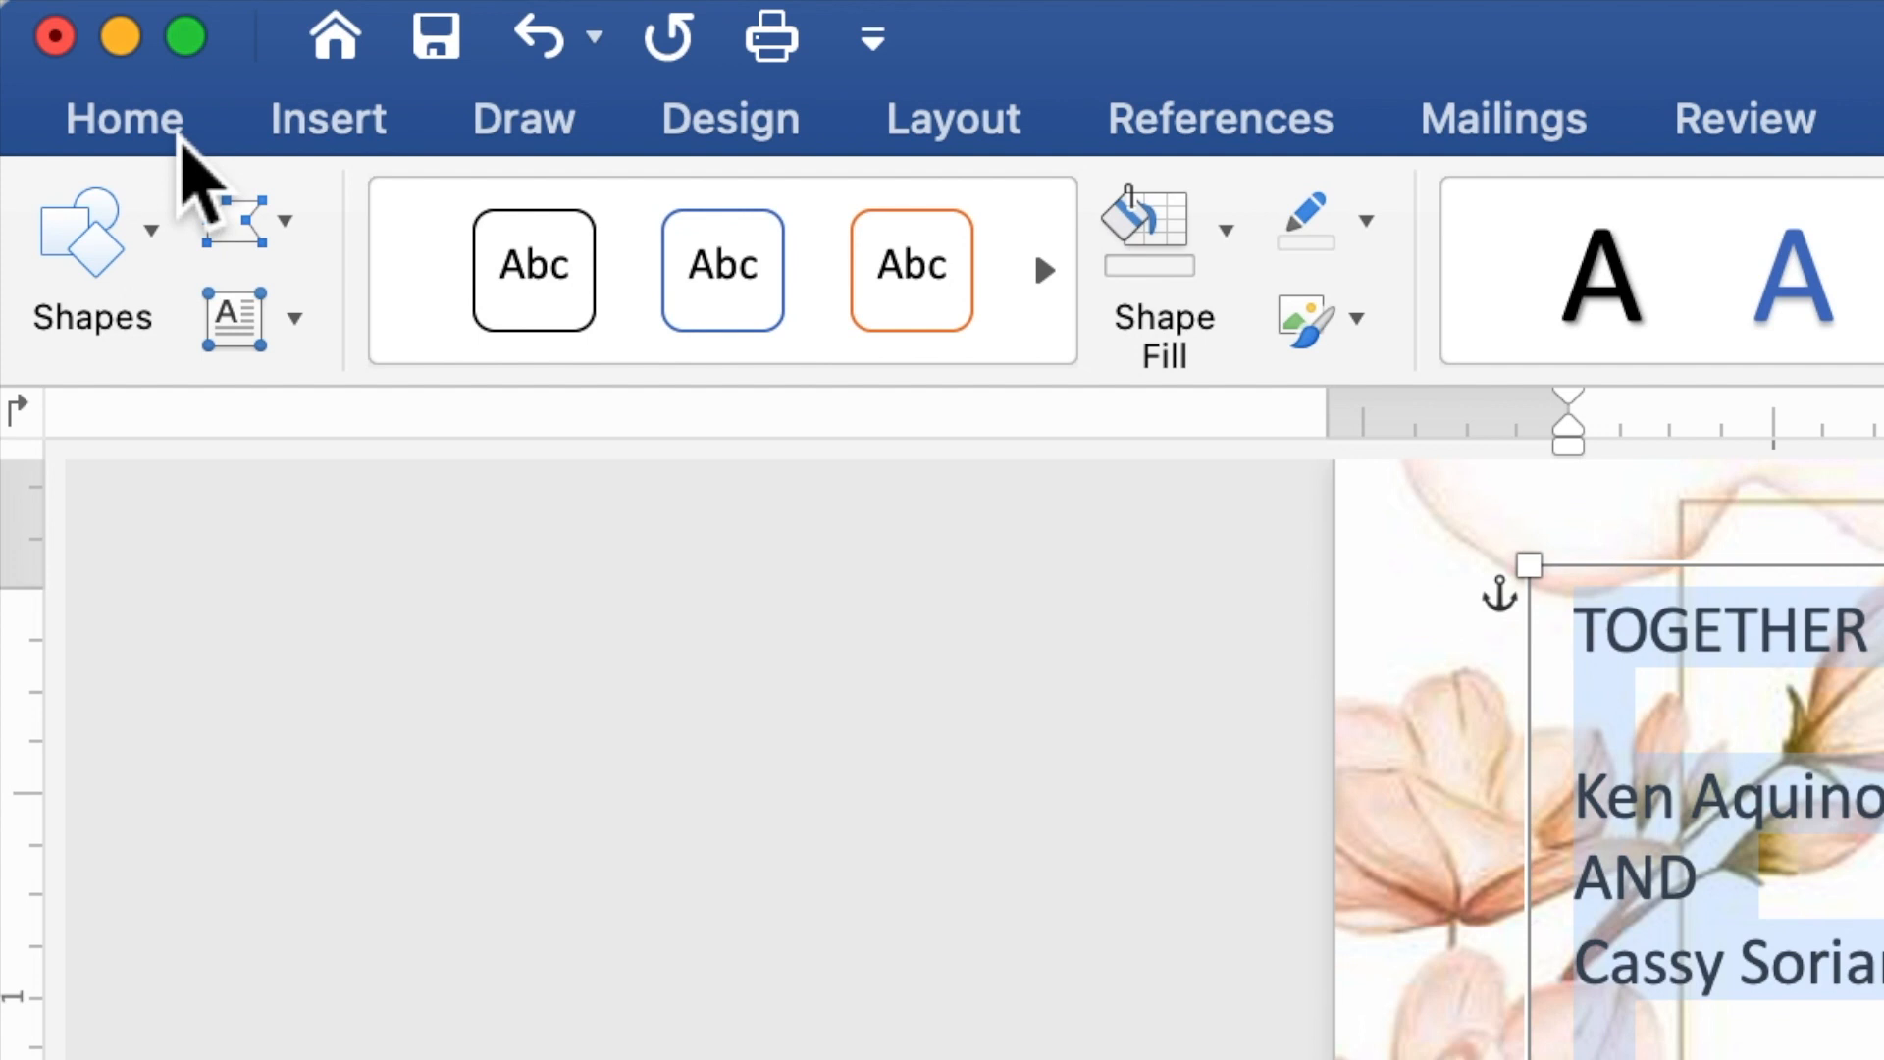
- Format all the selected invitation text in Times New Roman, size 10, with centred alignment
click(179, 137)
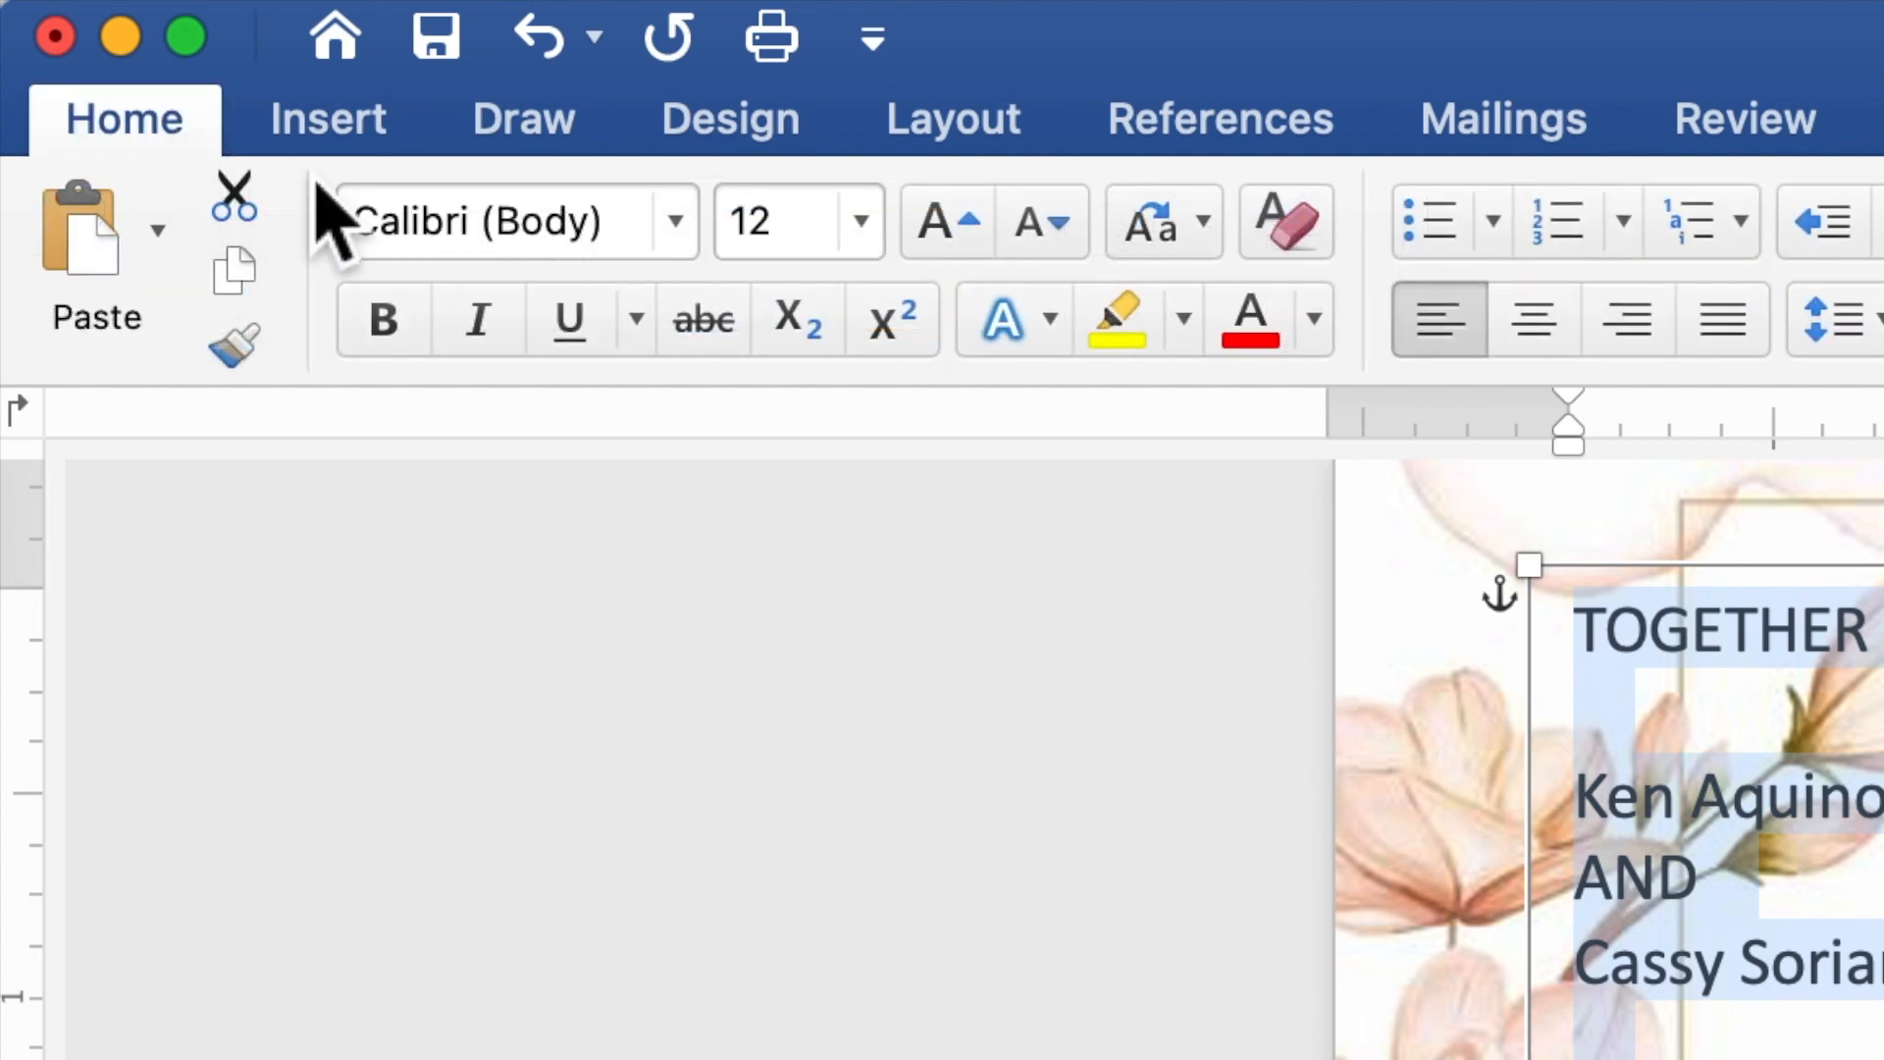
click(676, 222)
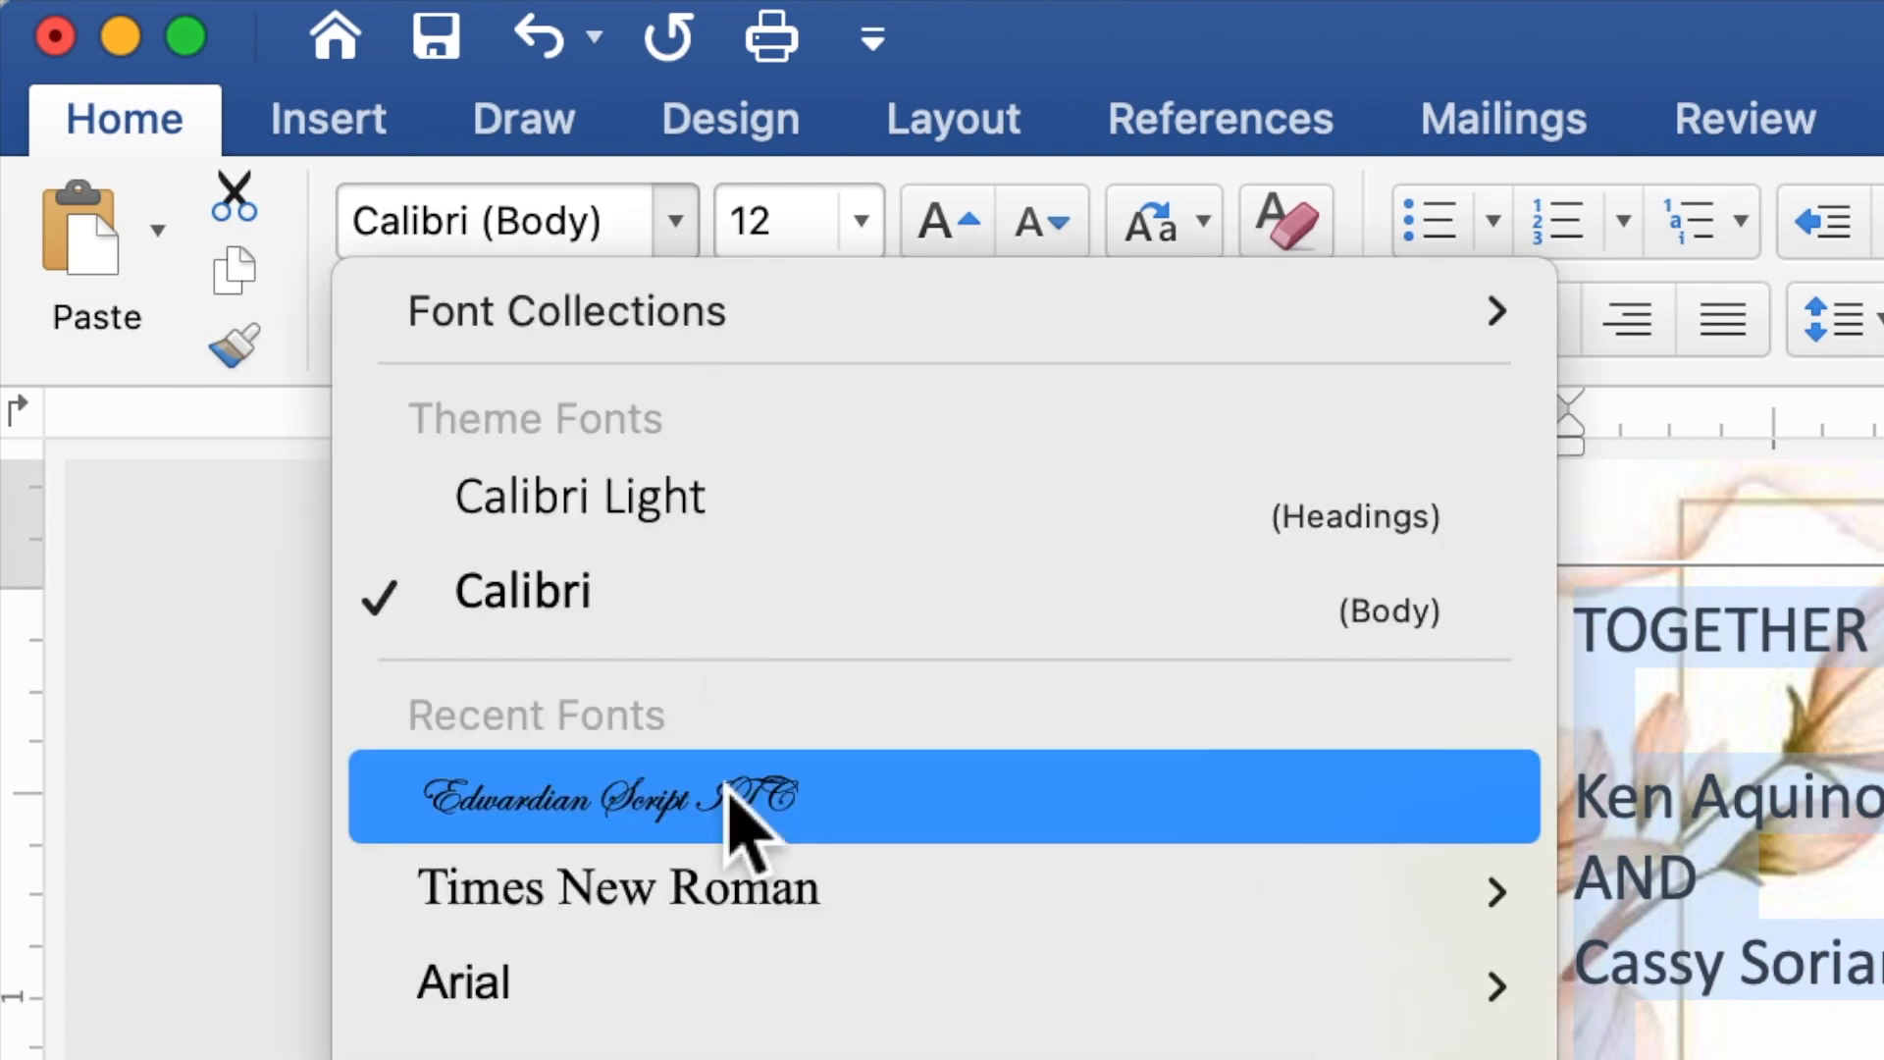
mouse_move(738, 930)
click(726, 888)
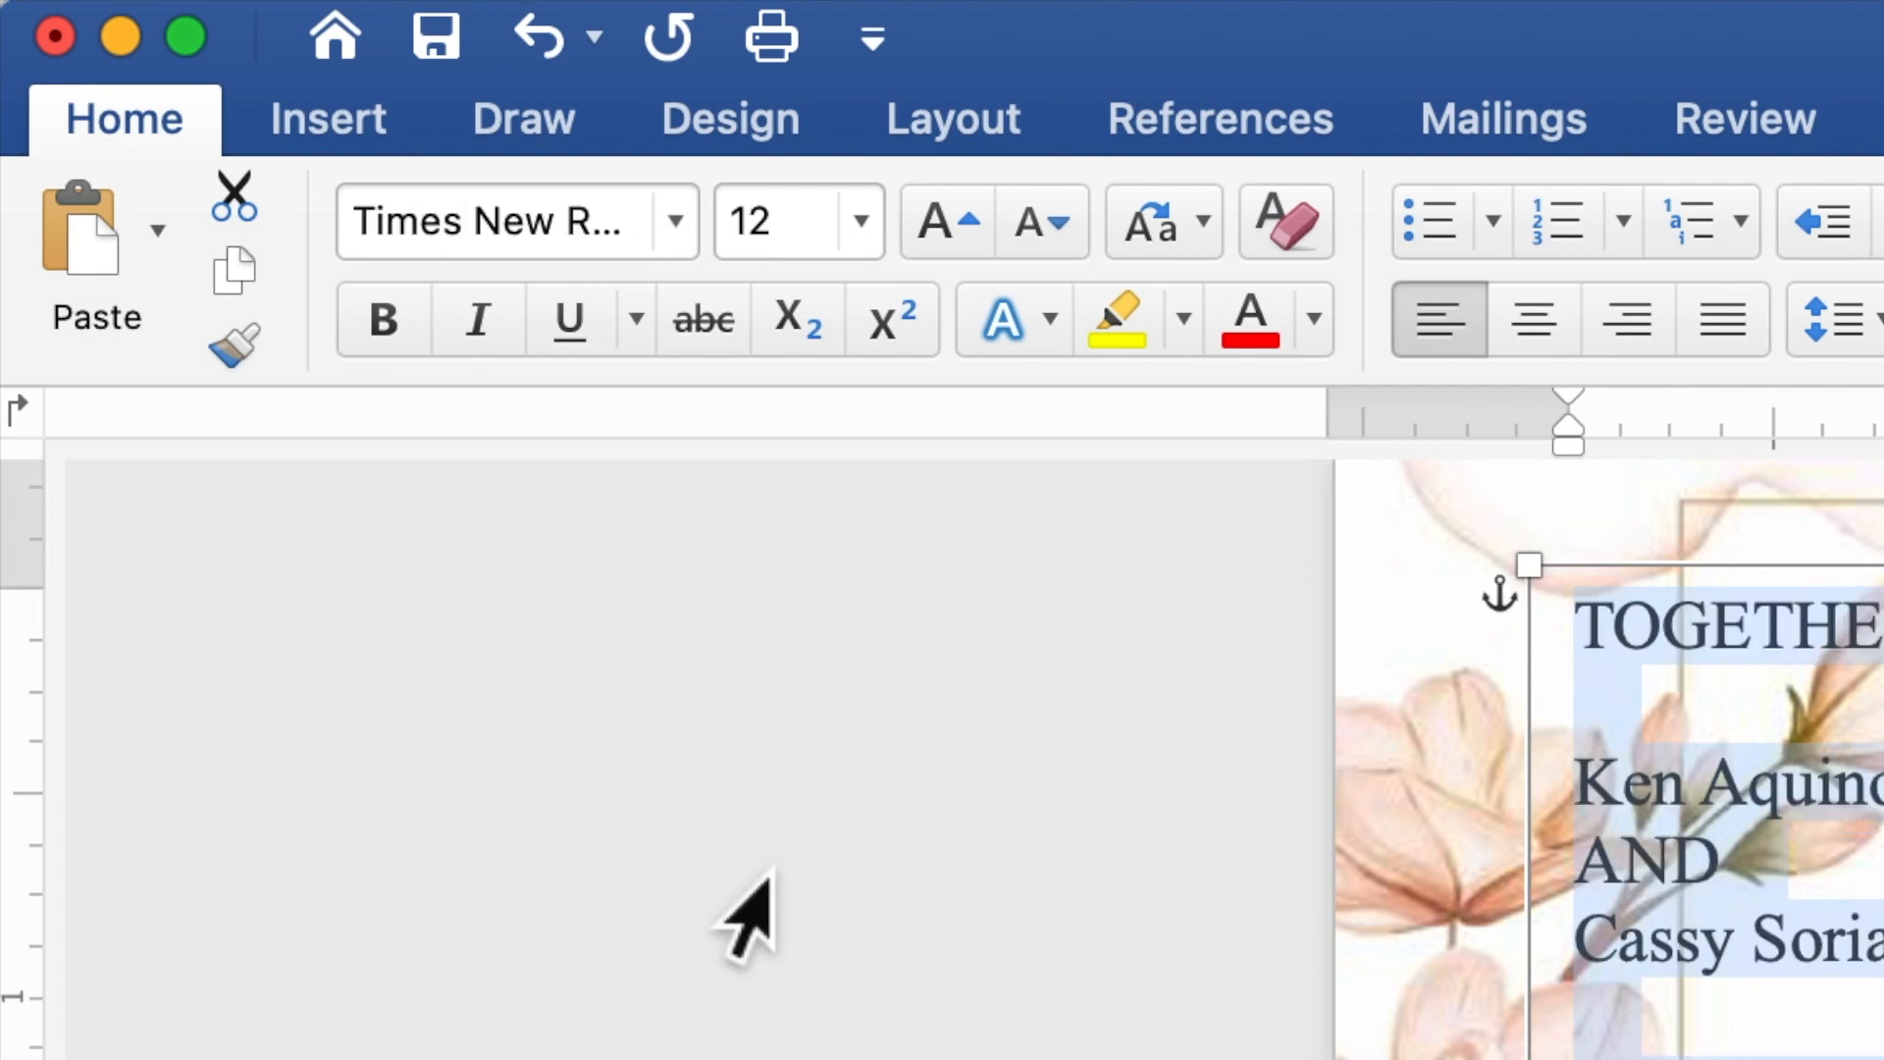
click(790, 240)
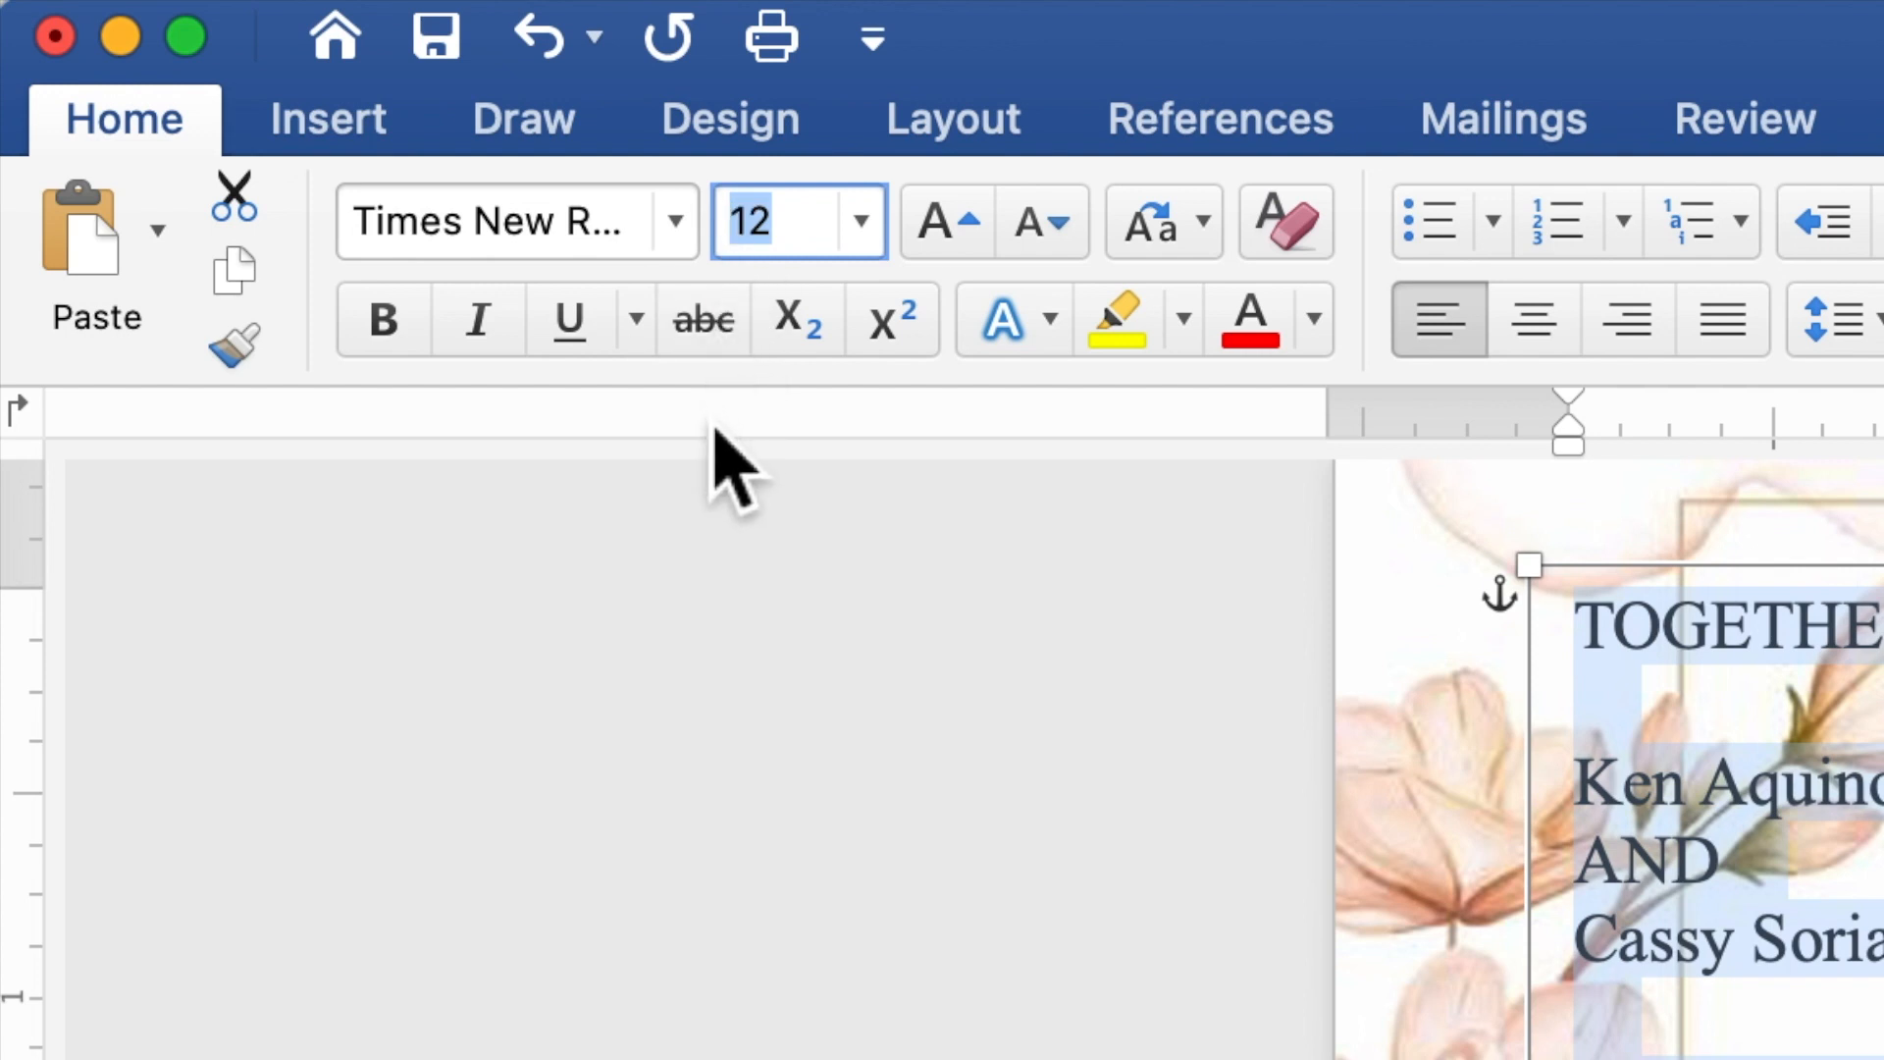
text(10)
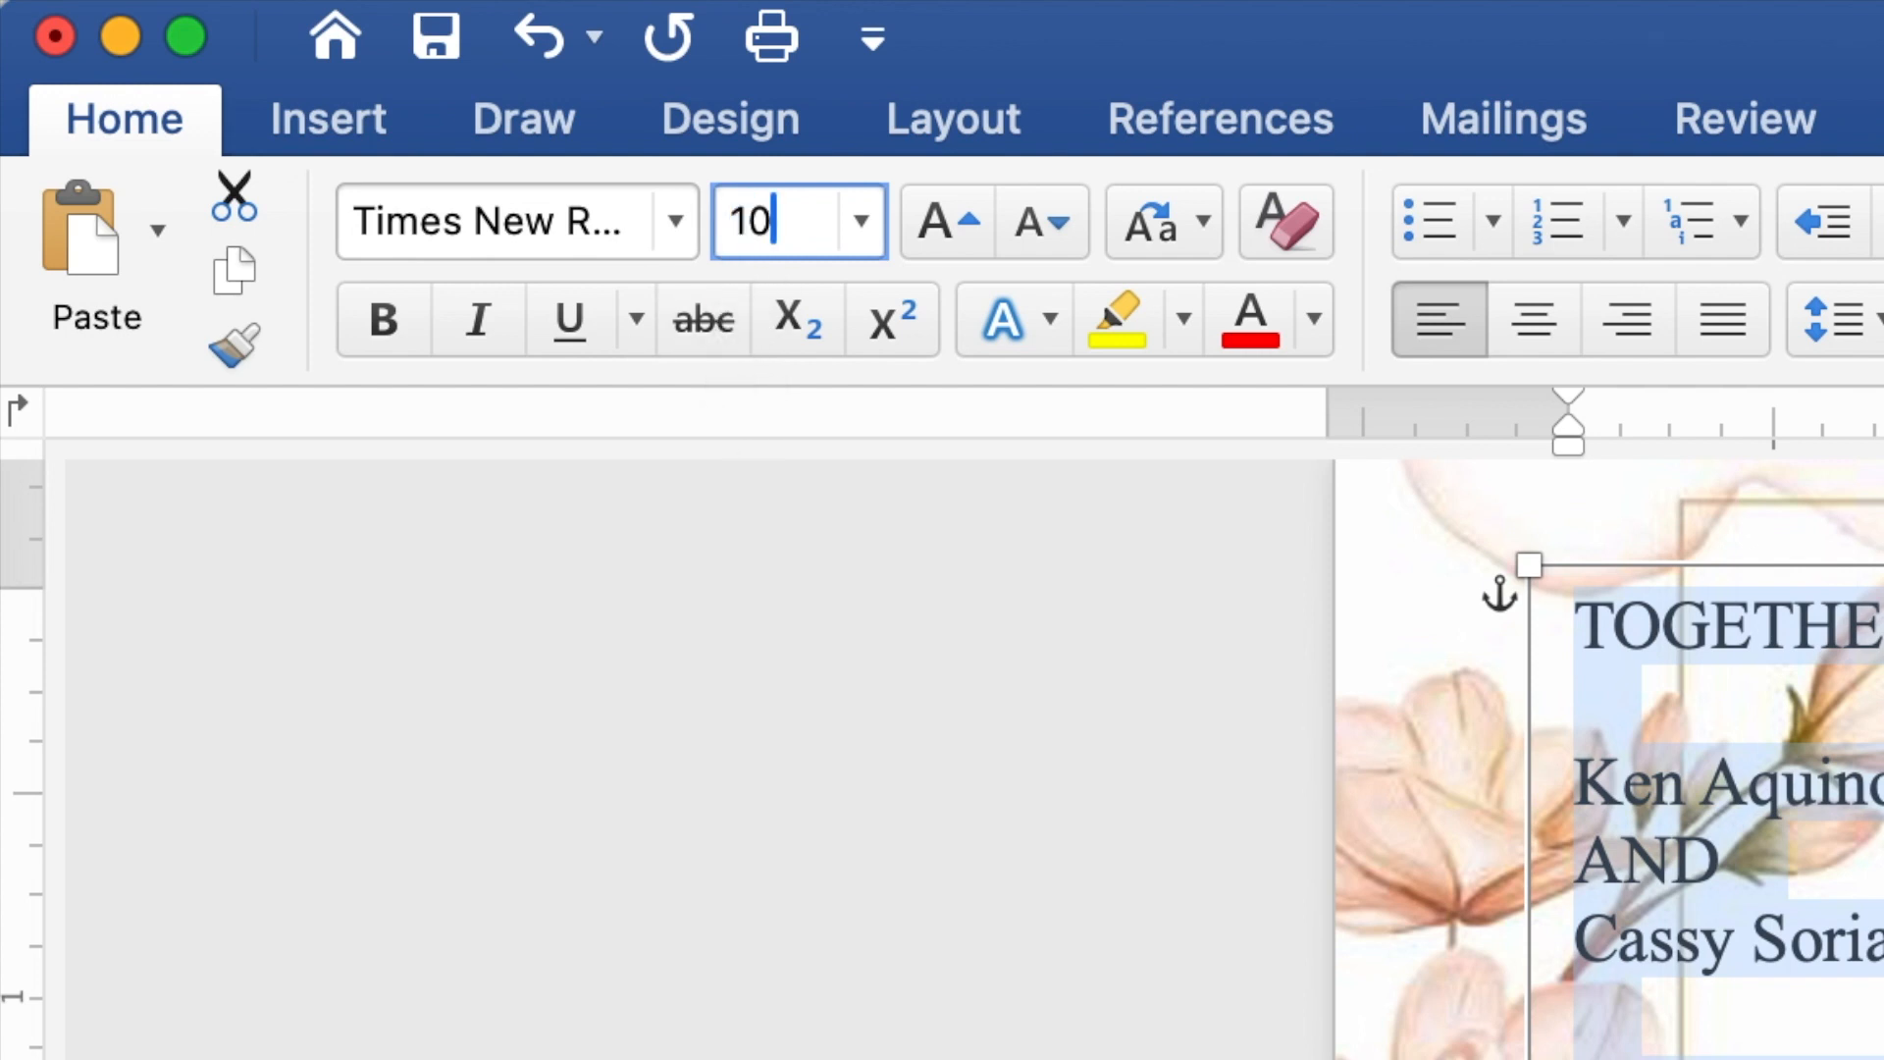
key(Return)
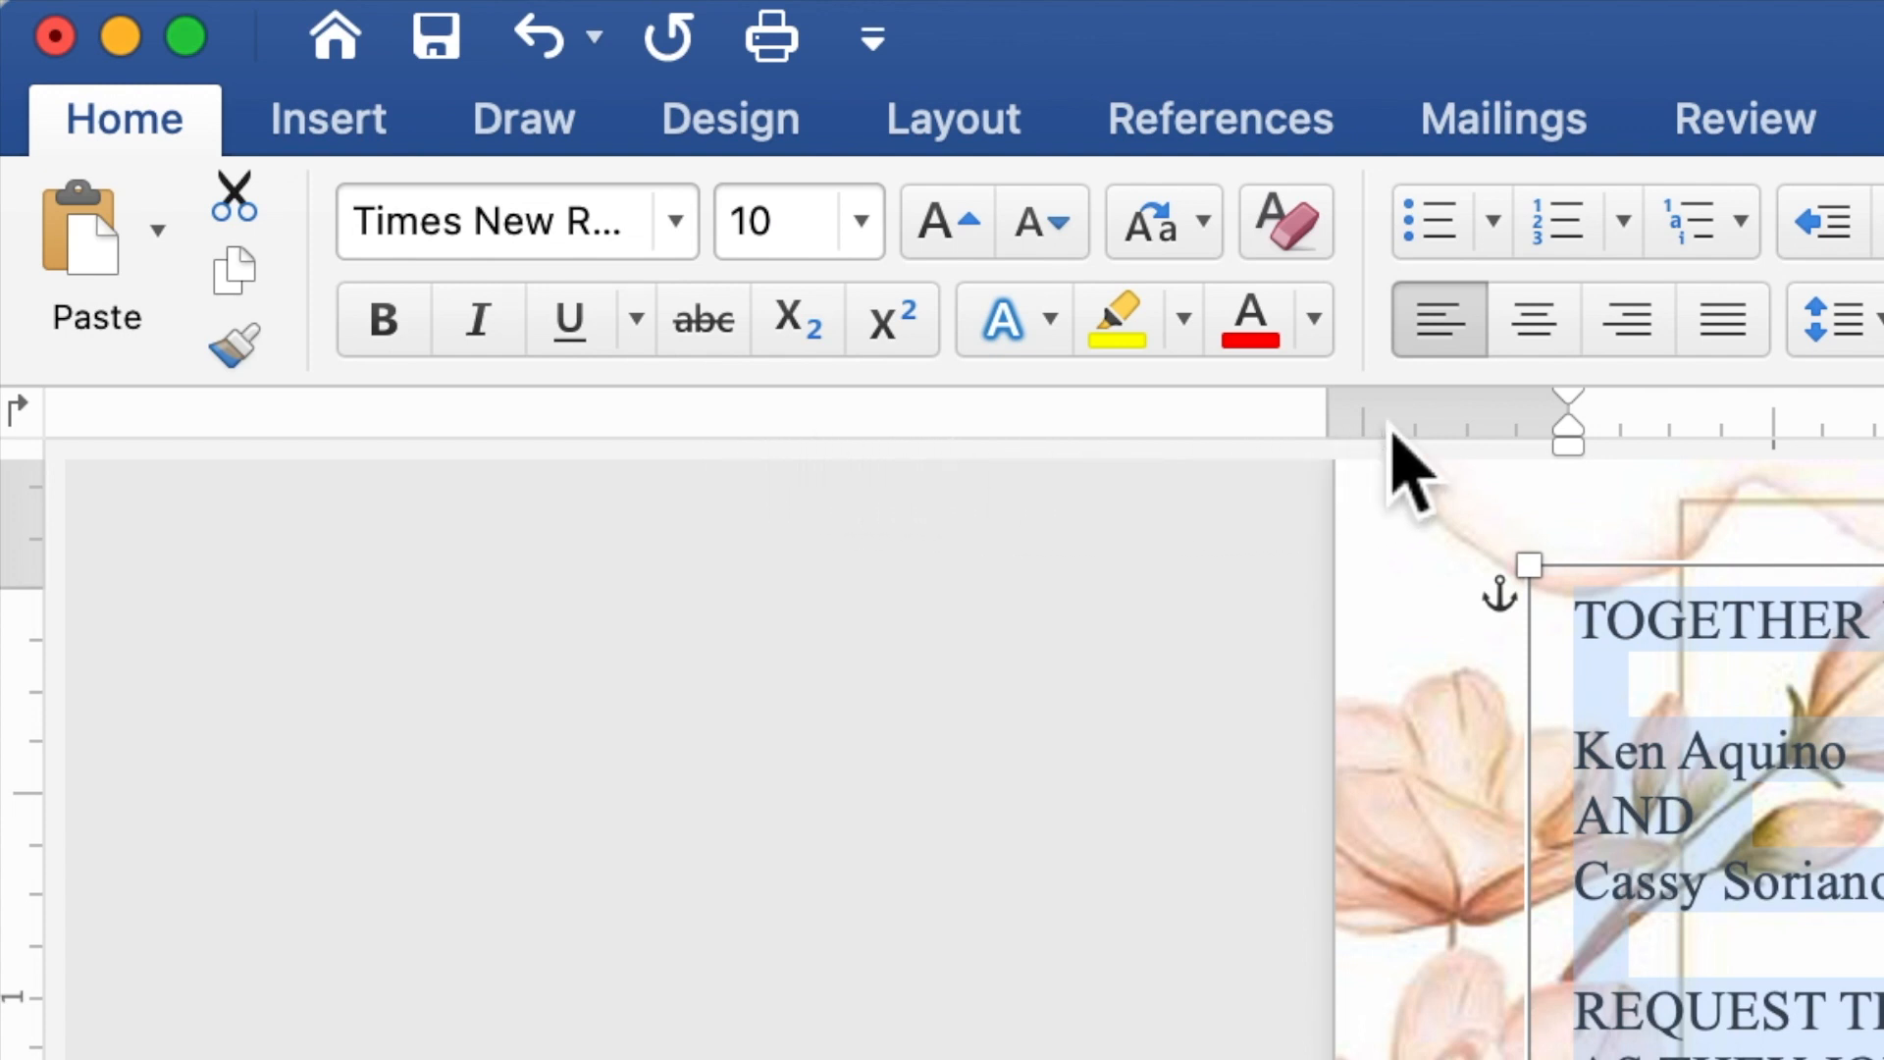
click(1570, 329)
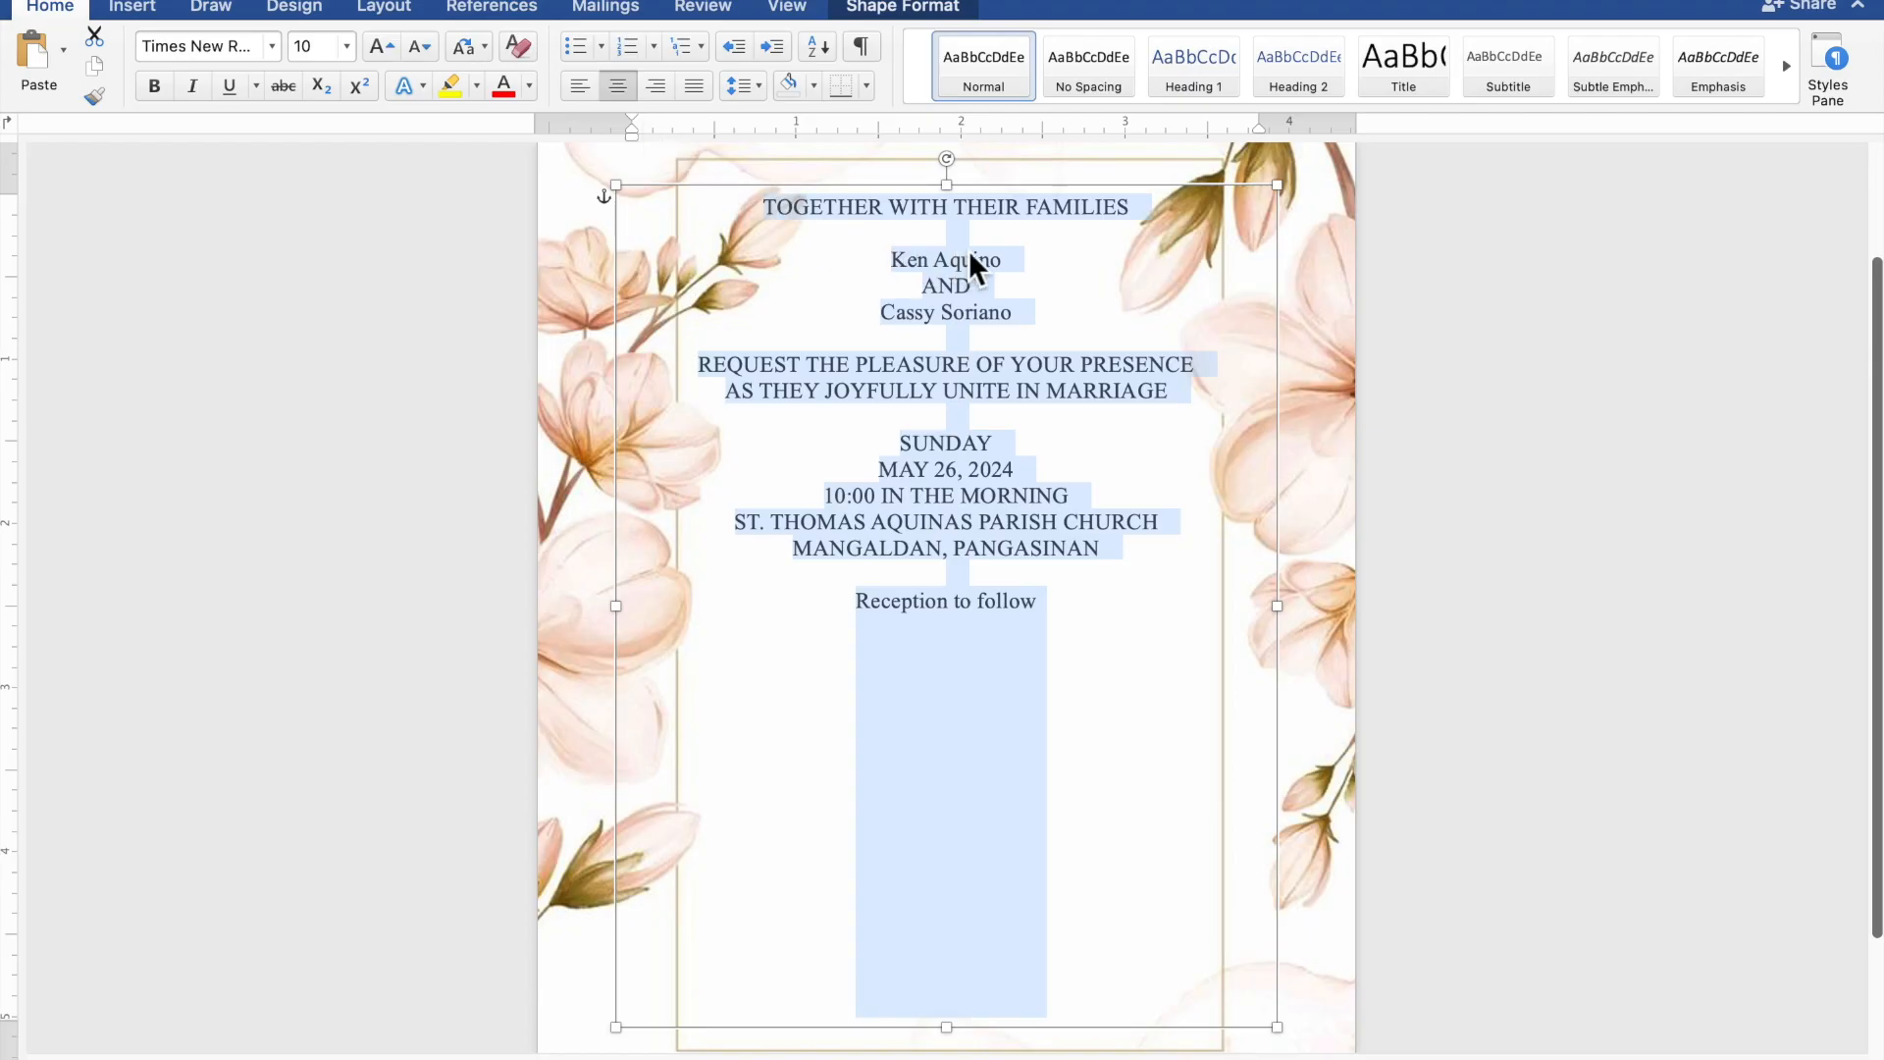
- Set both names of the couple and the "Reception to follow" line in Edwardian Script ITC, size 20
click(974, 258)
drag(1027, 271, 918, 268)
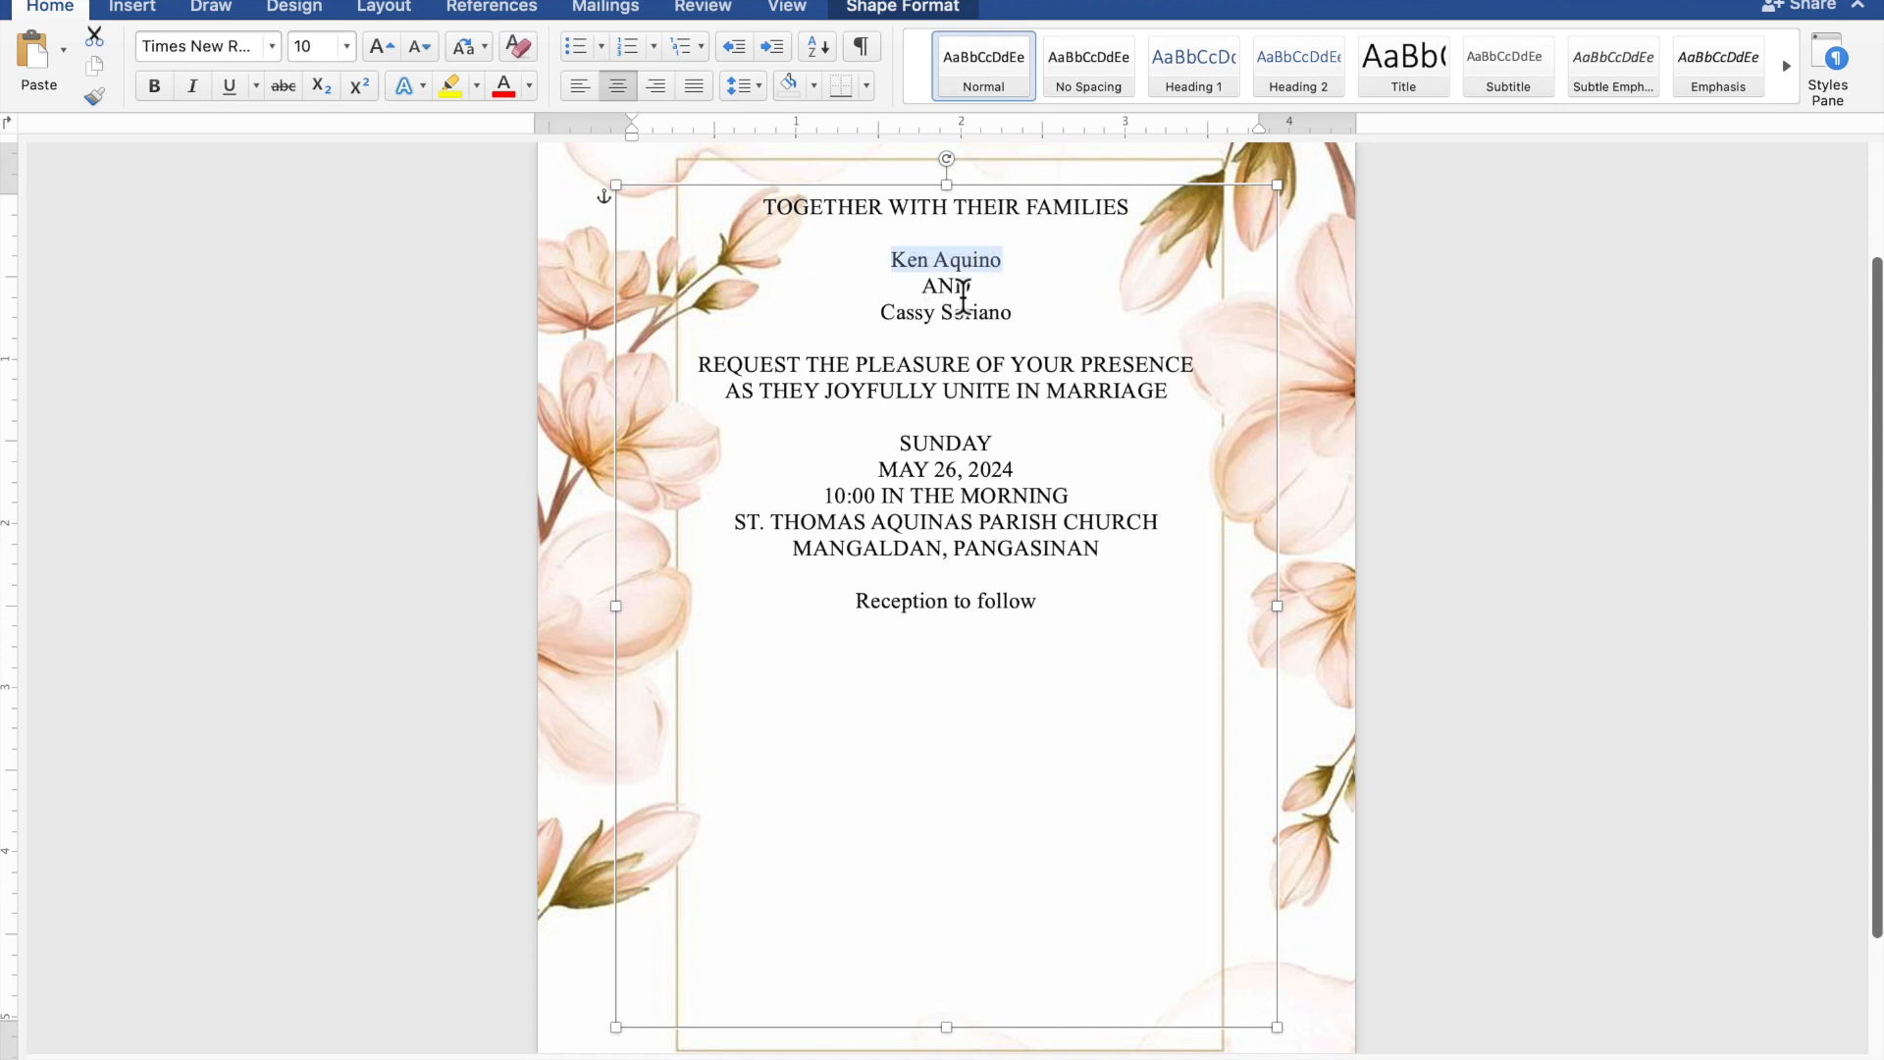
drag(1013, 315, 921, 324)
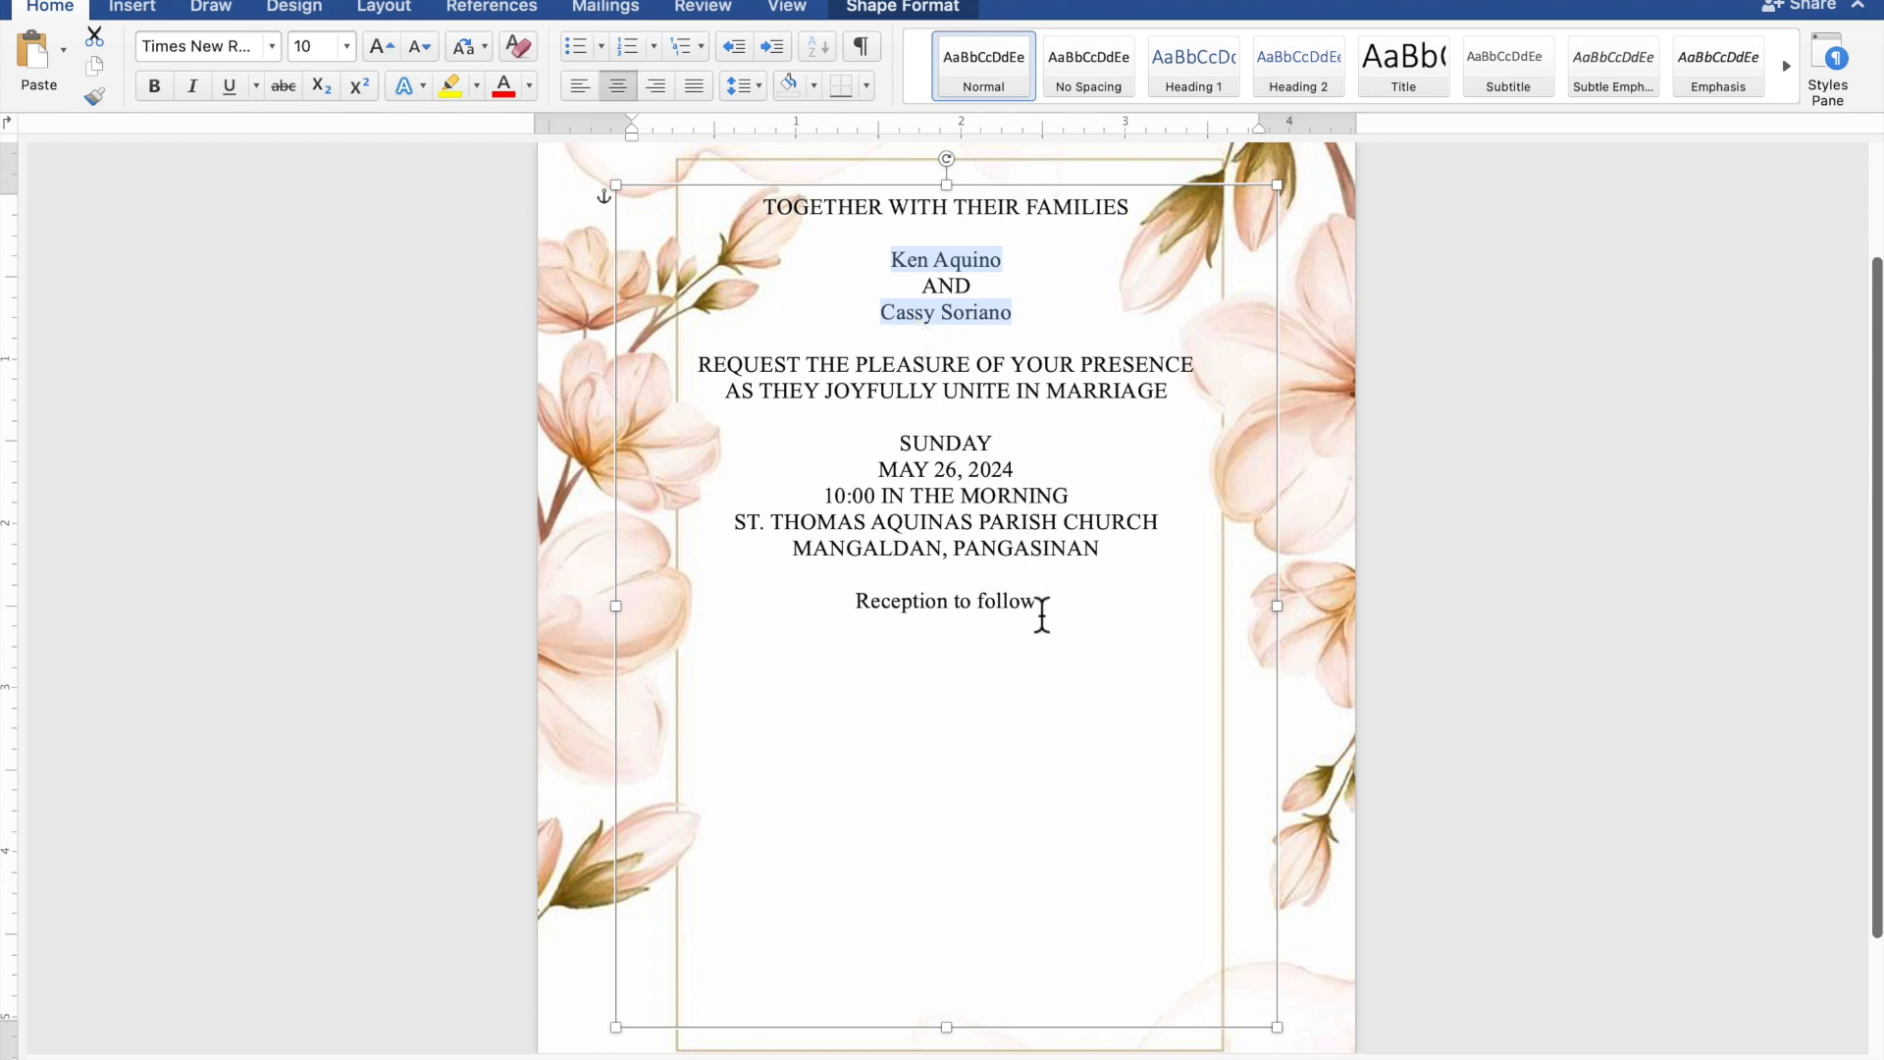
drag(1026, 614, 904, 616)
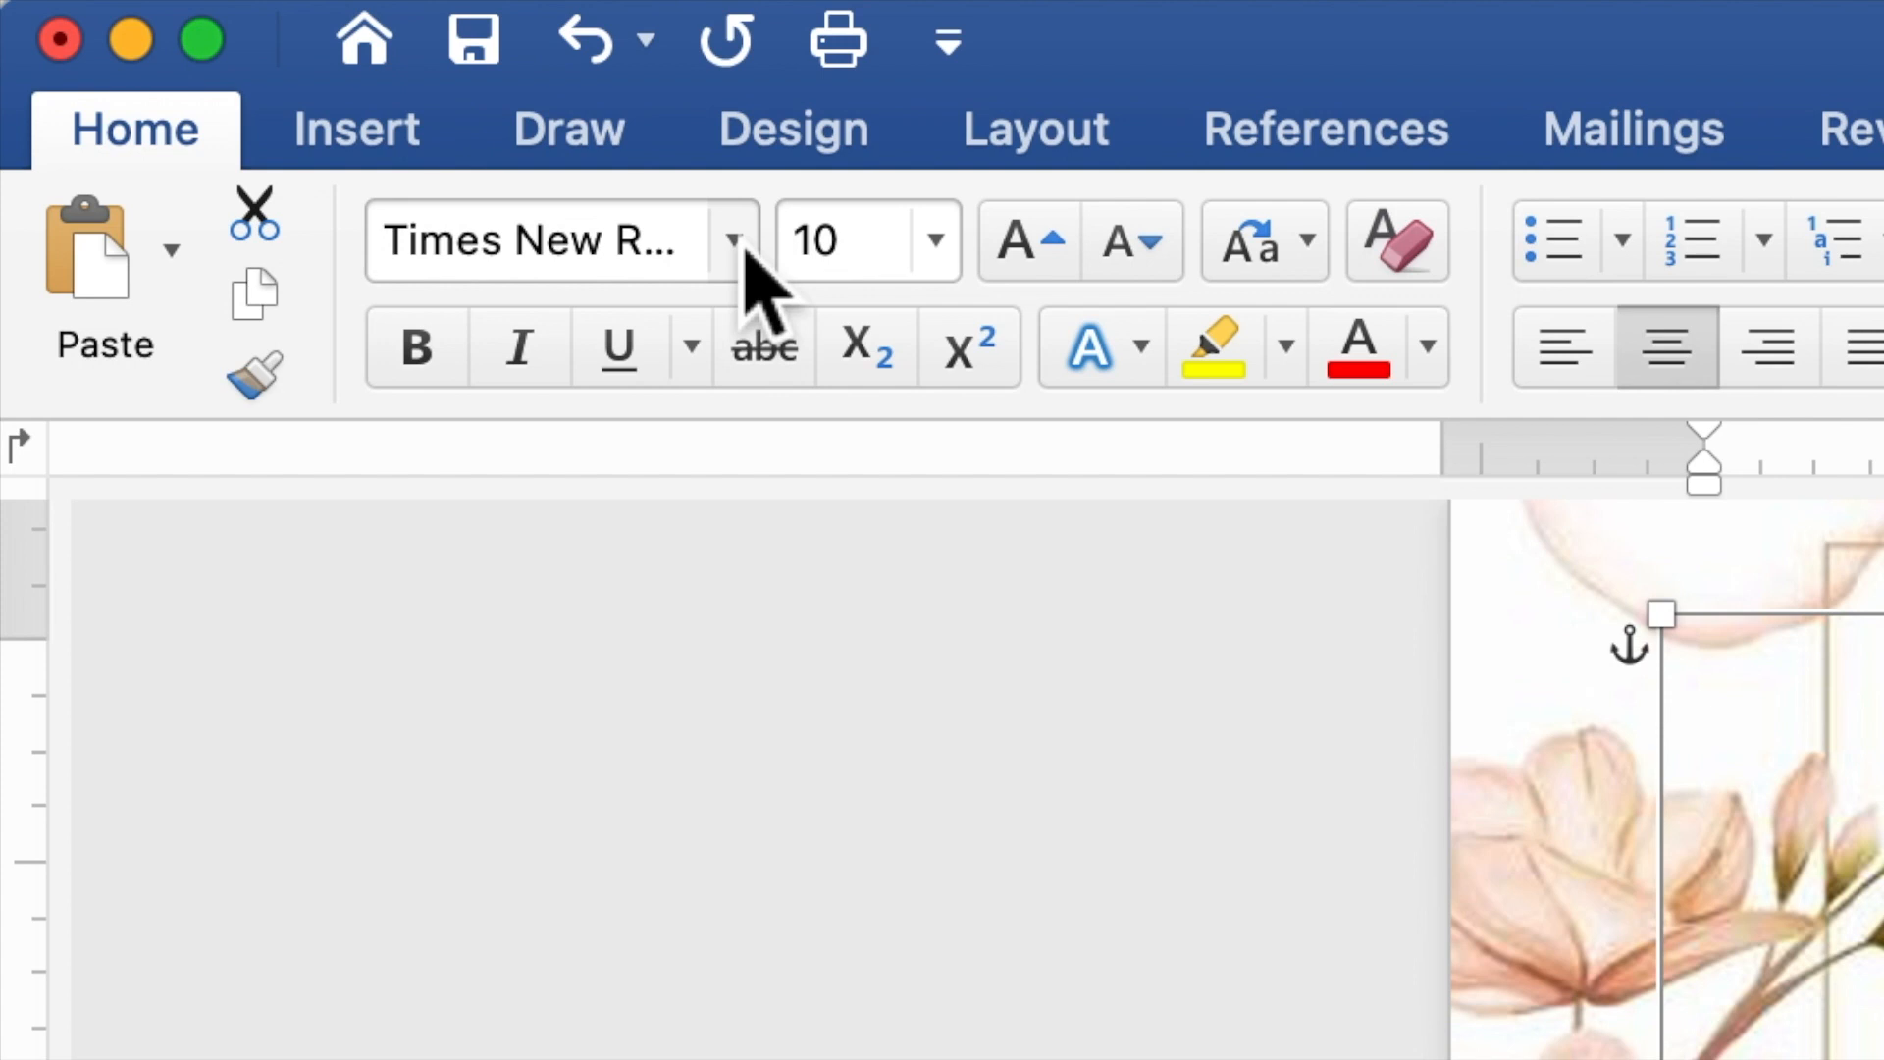
click(733, 241)
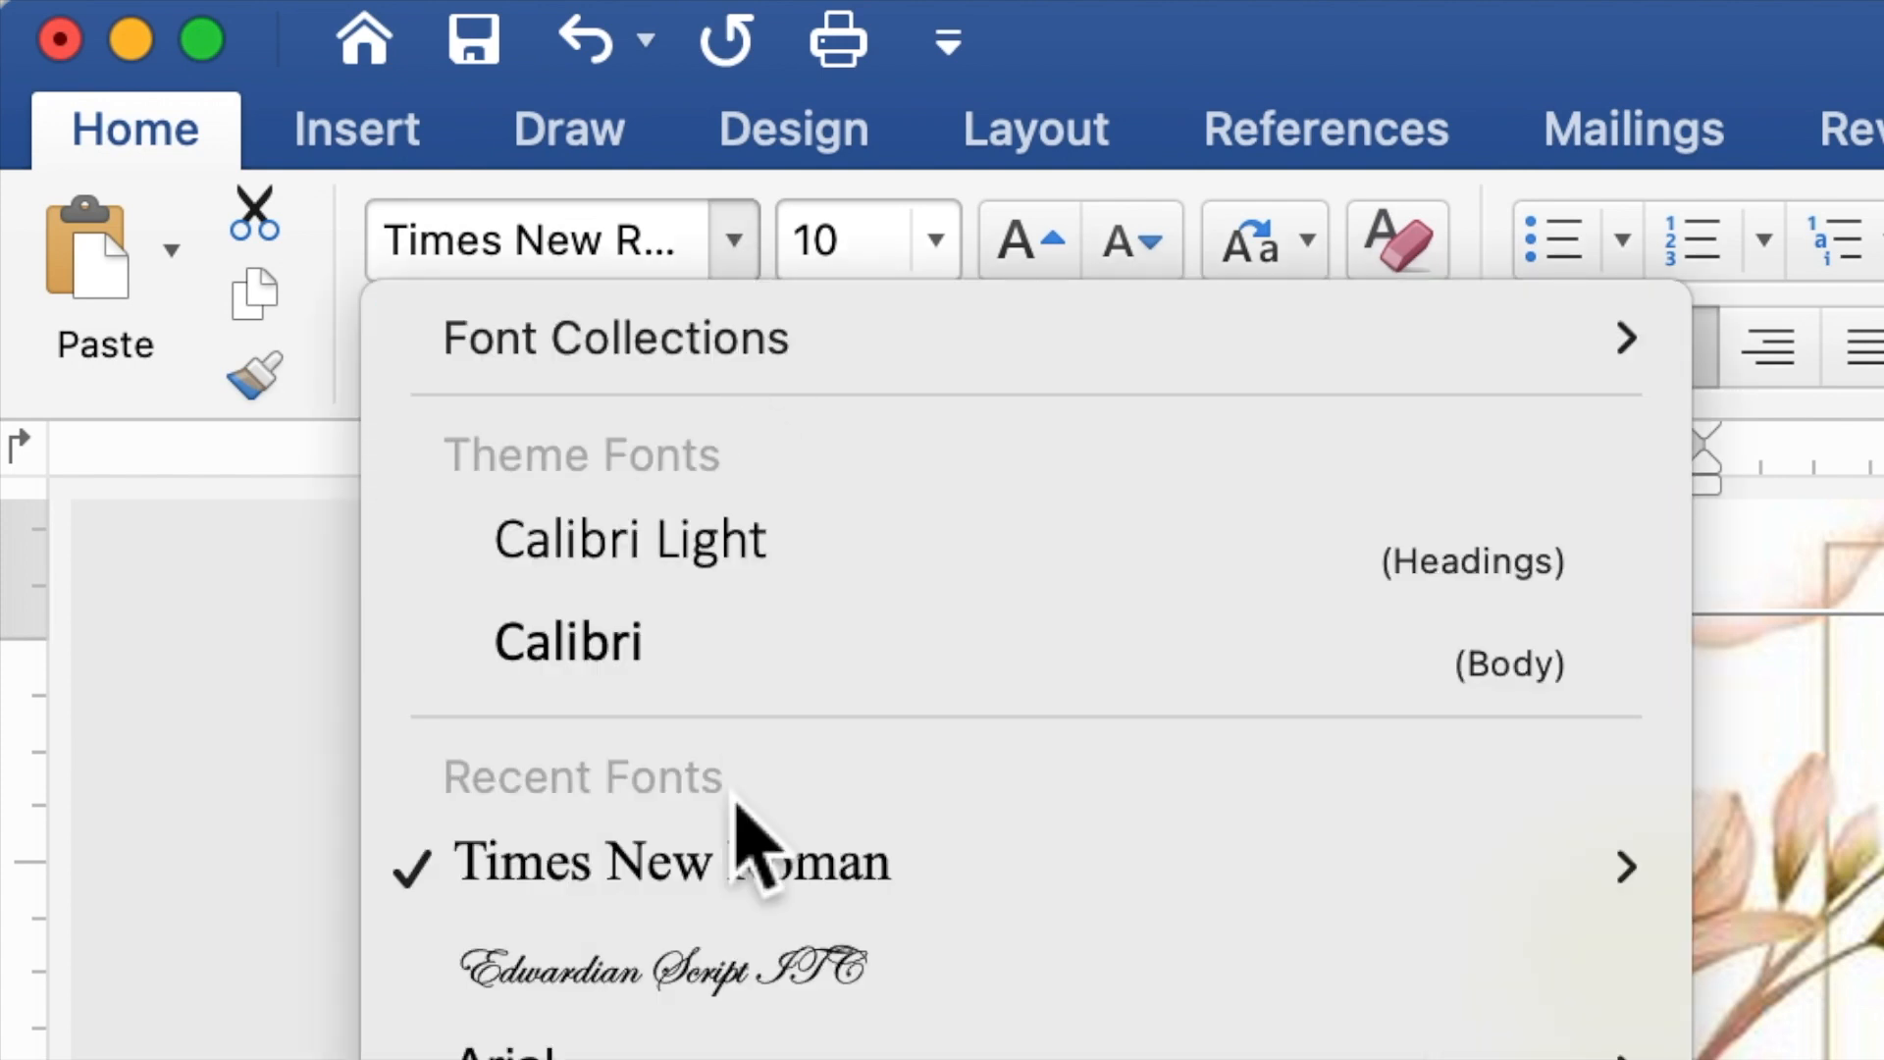
click(741, 947)
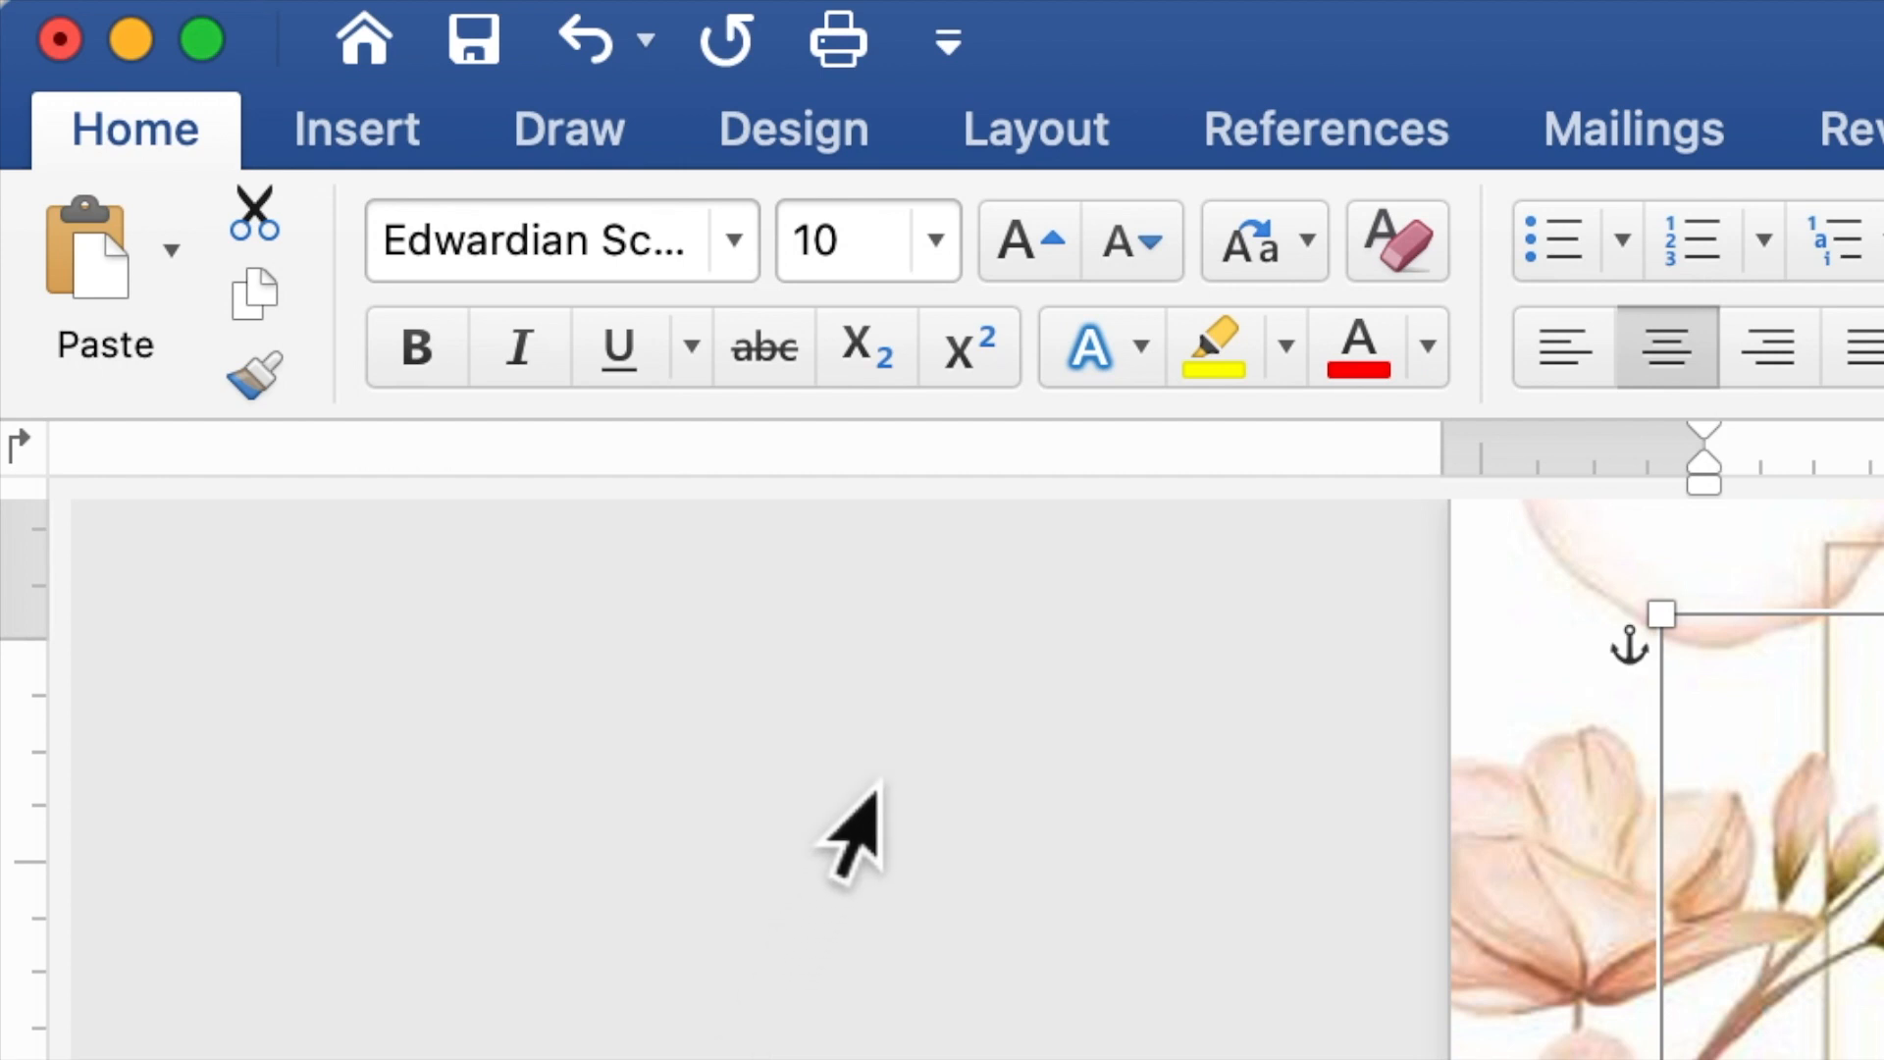
click(897, 260)
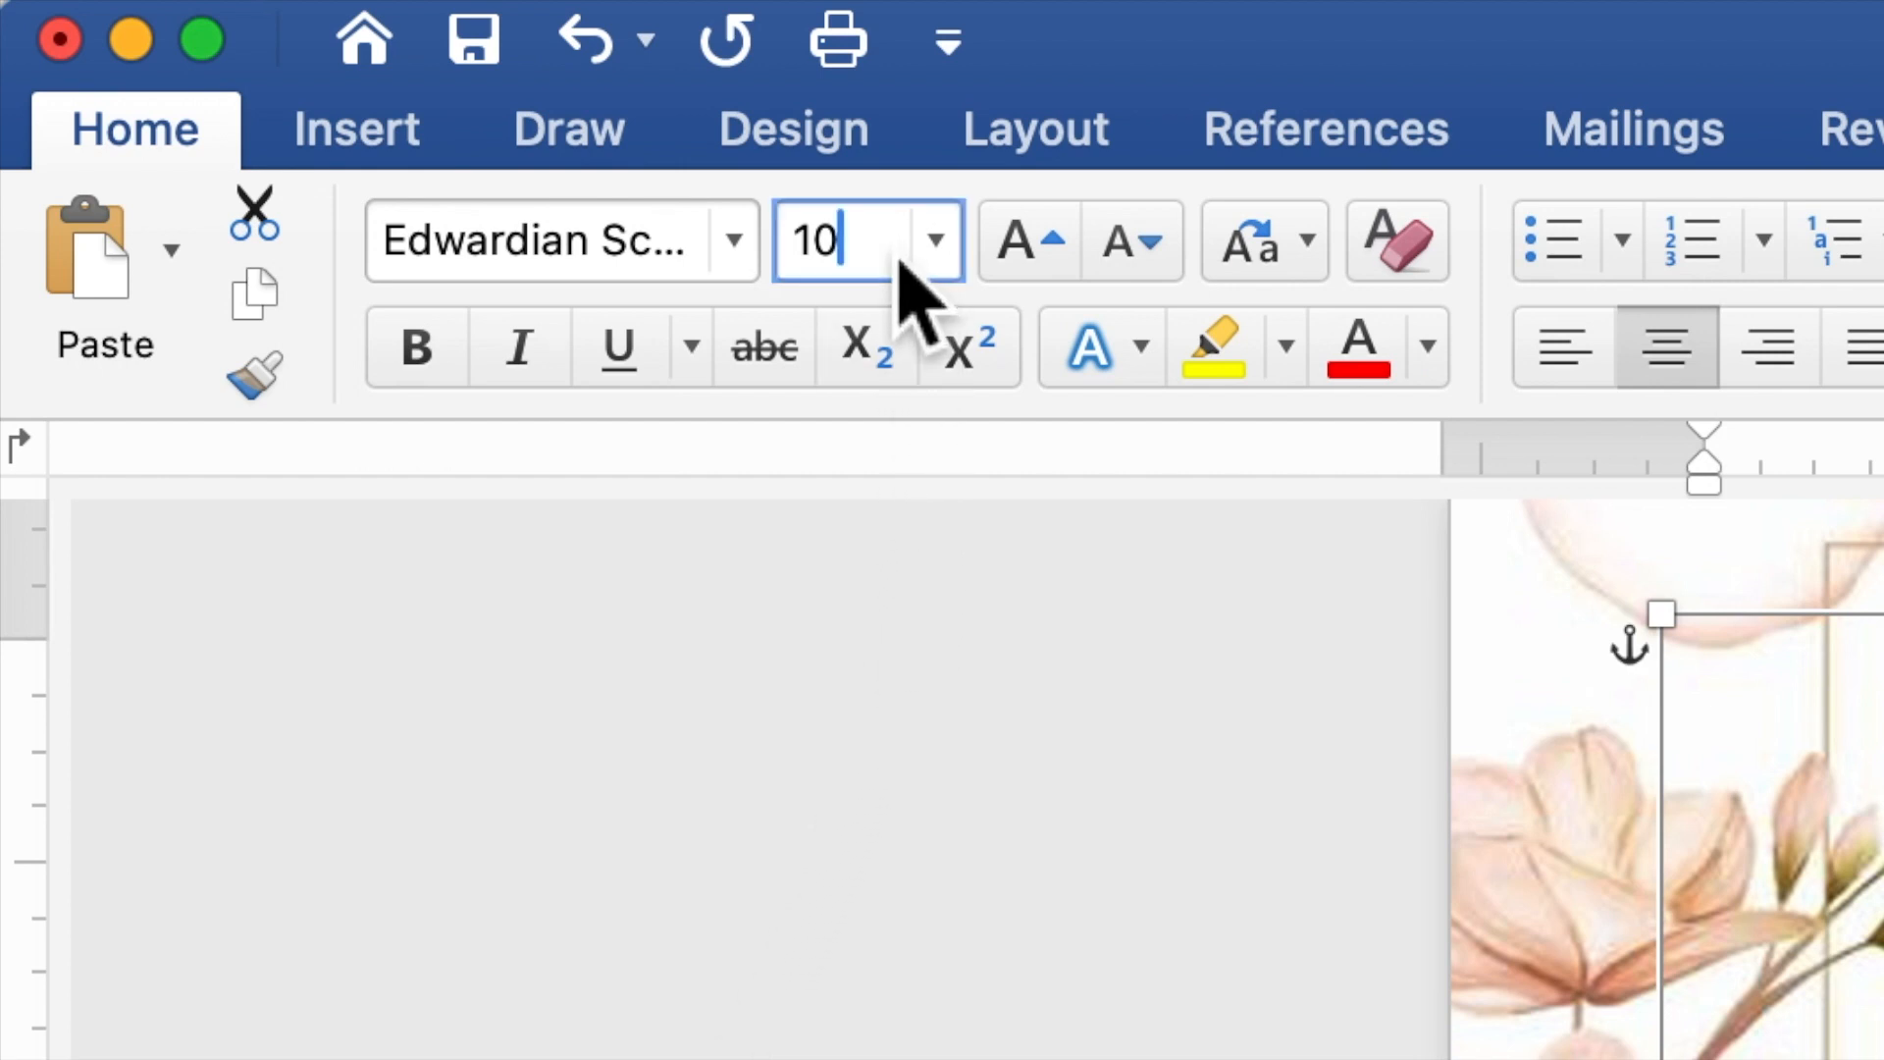
double_click(807, 265)
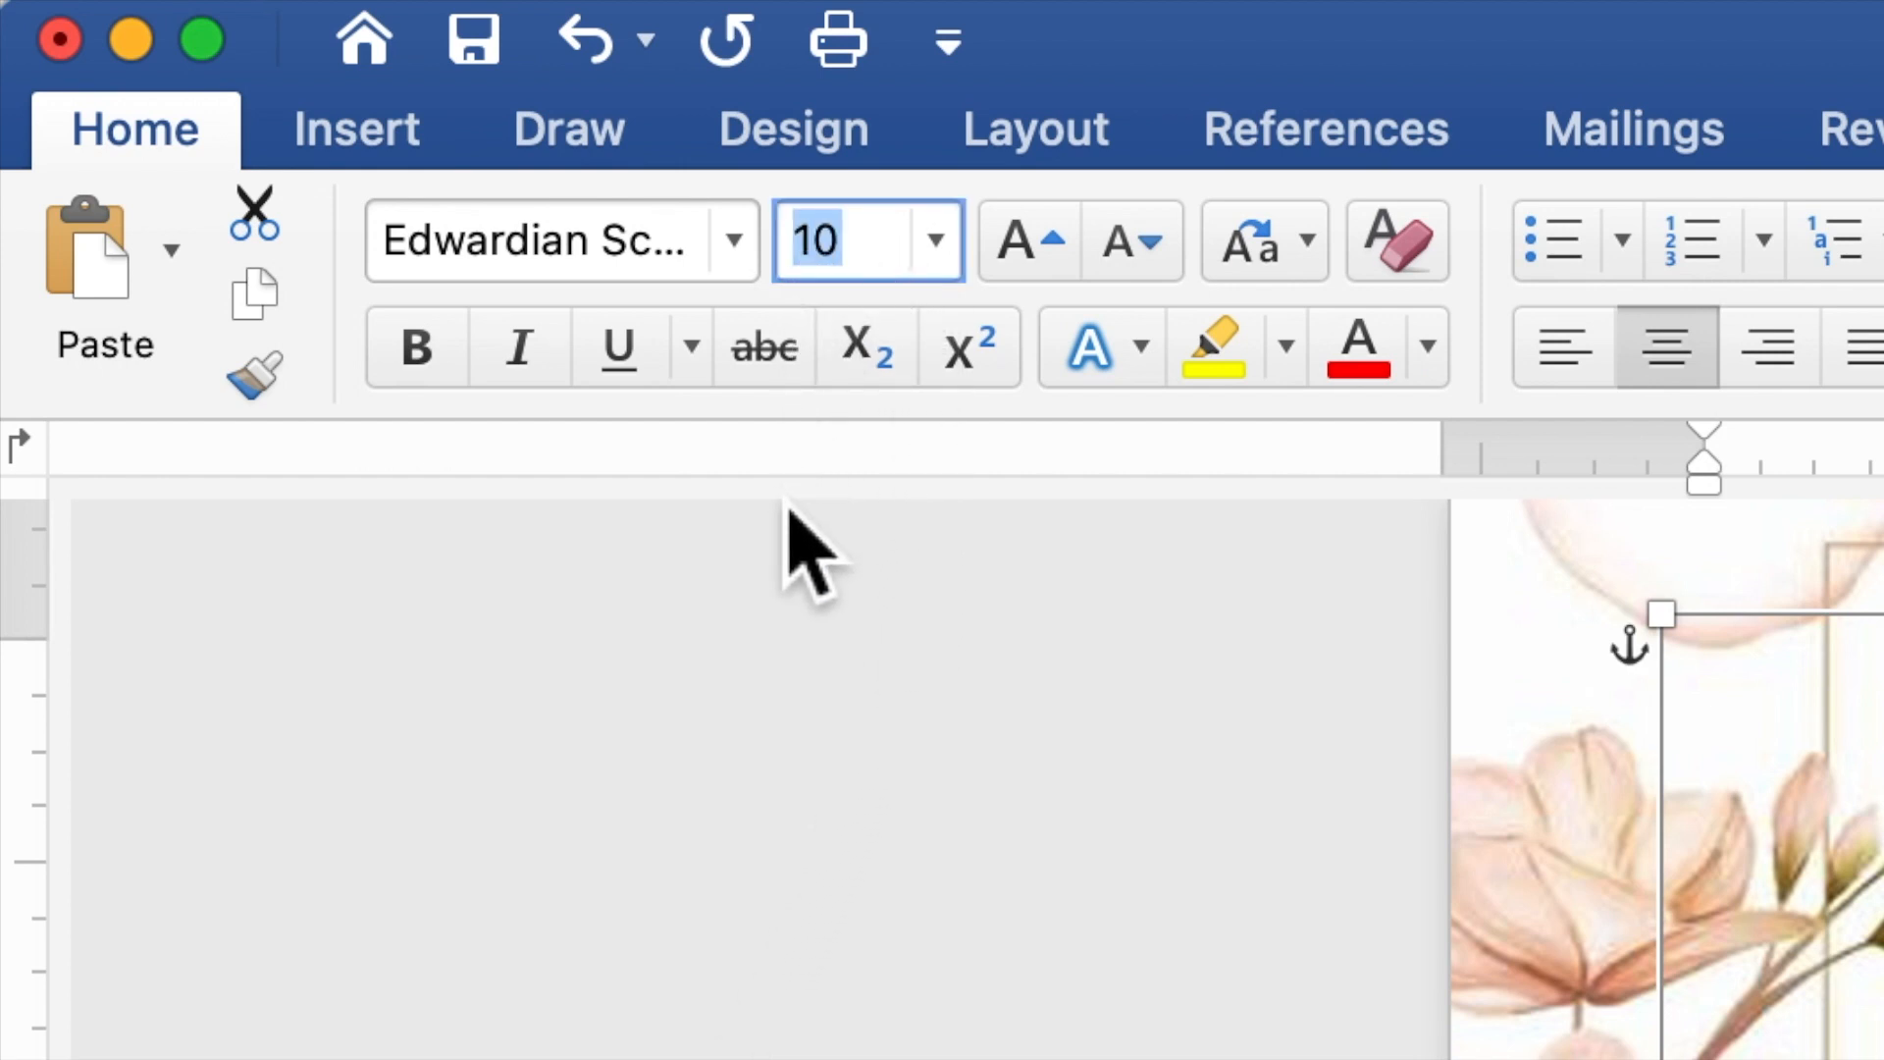
text(20)
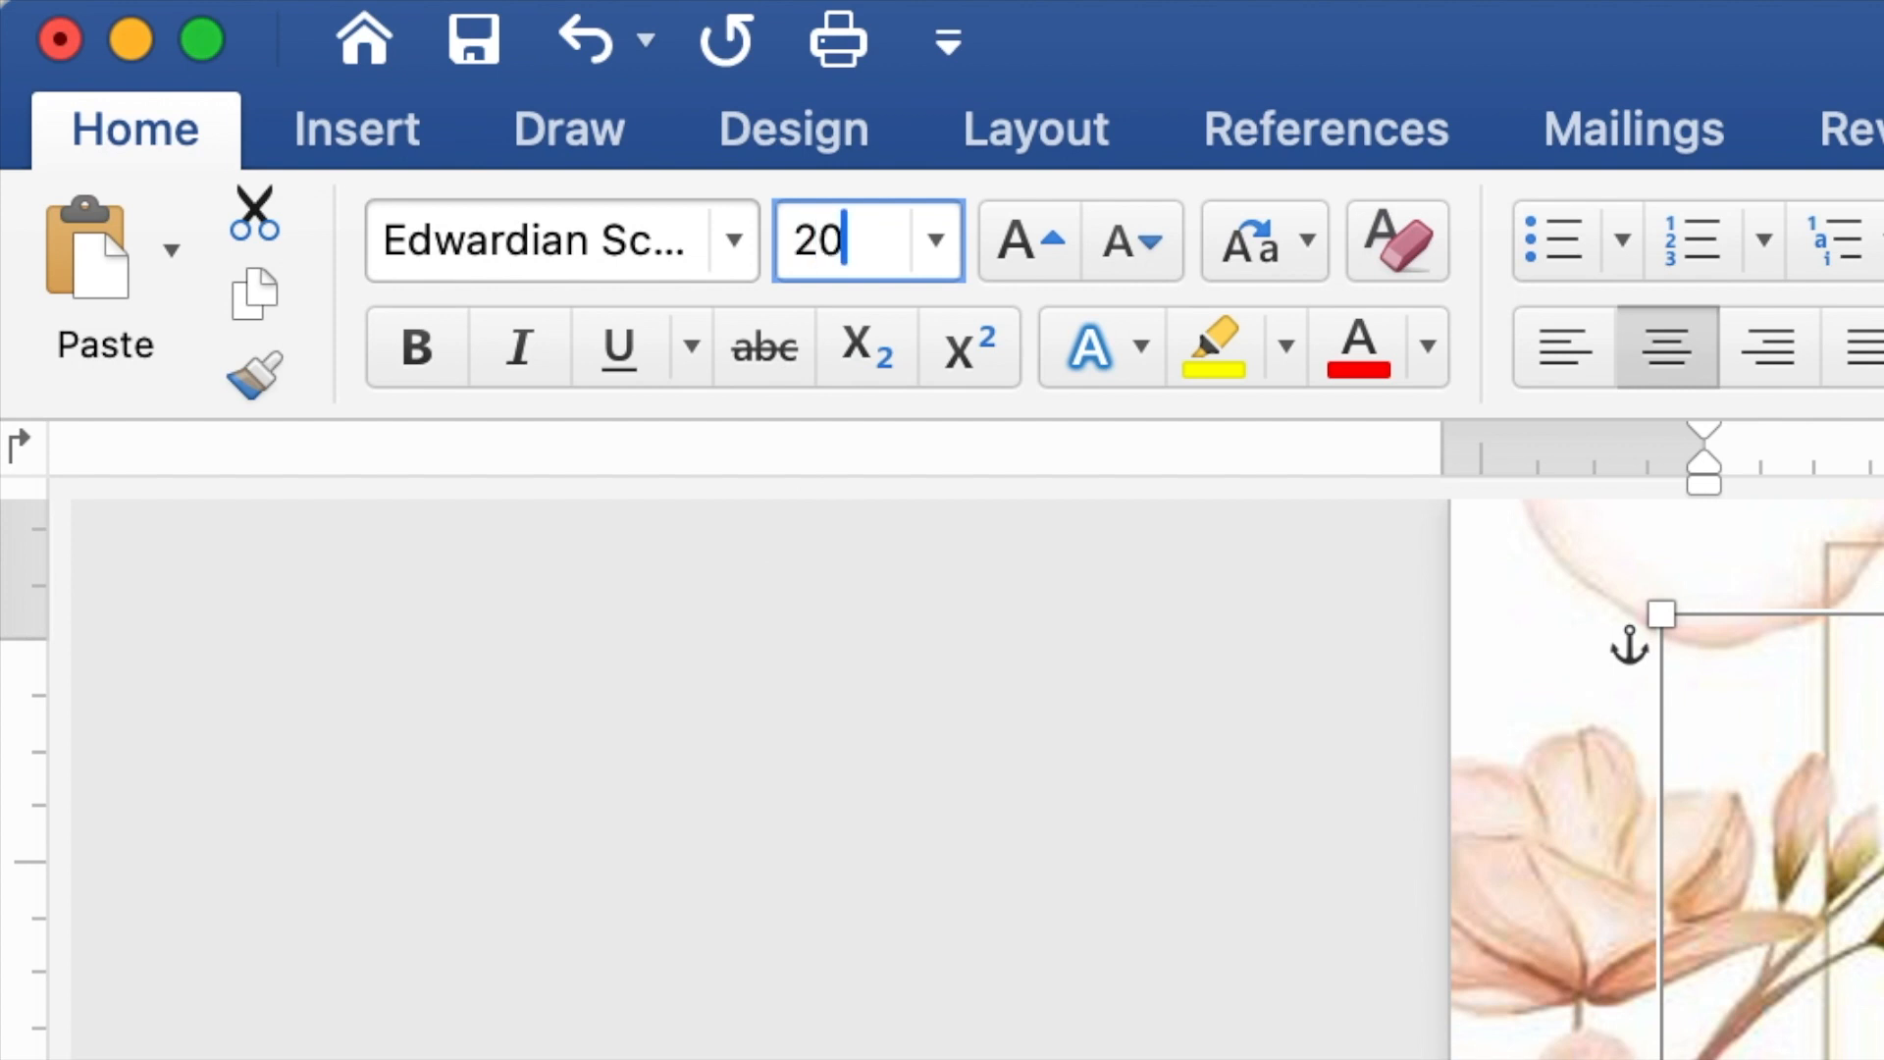
key(Return)
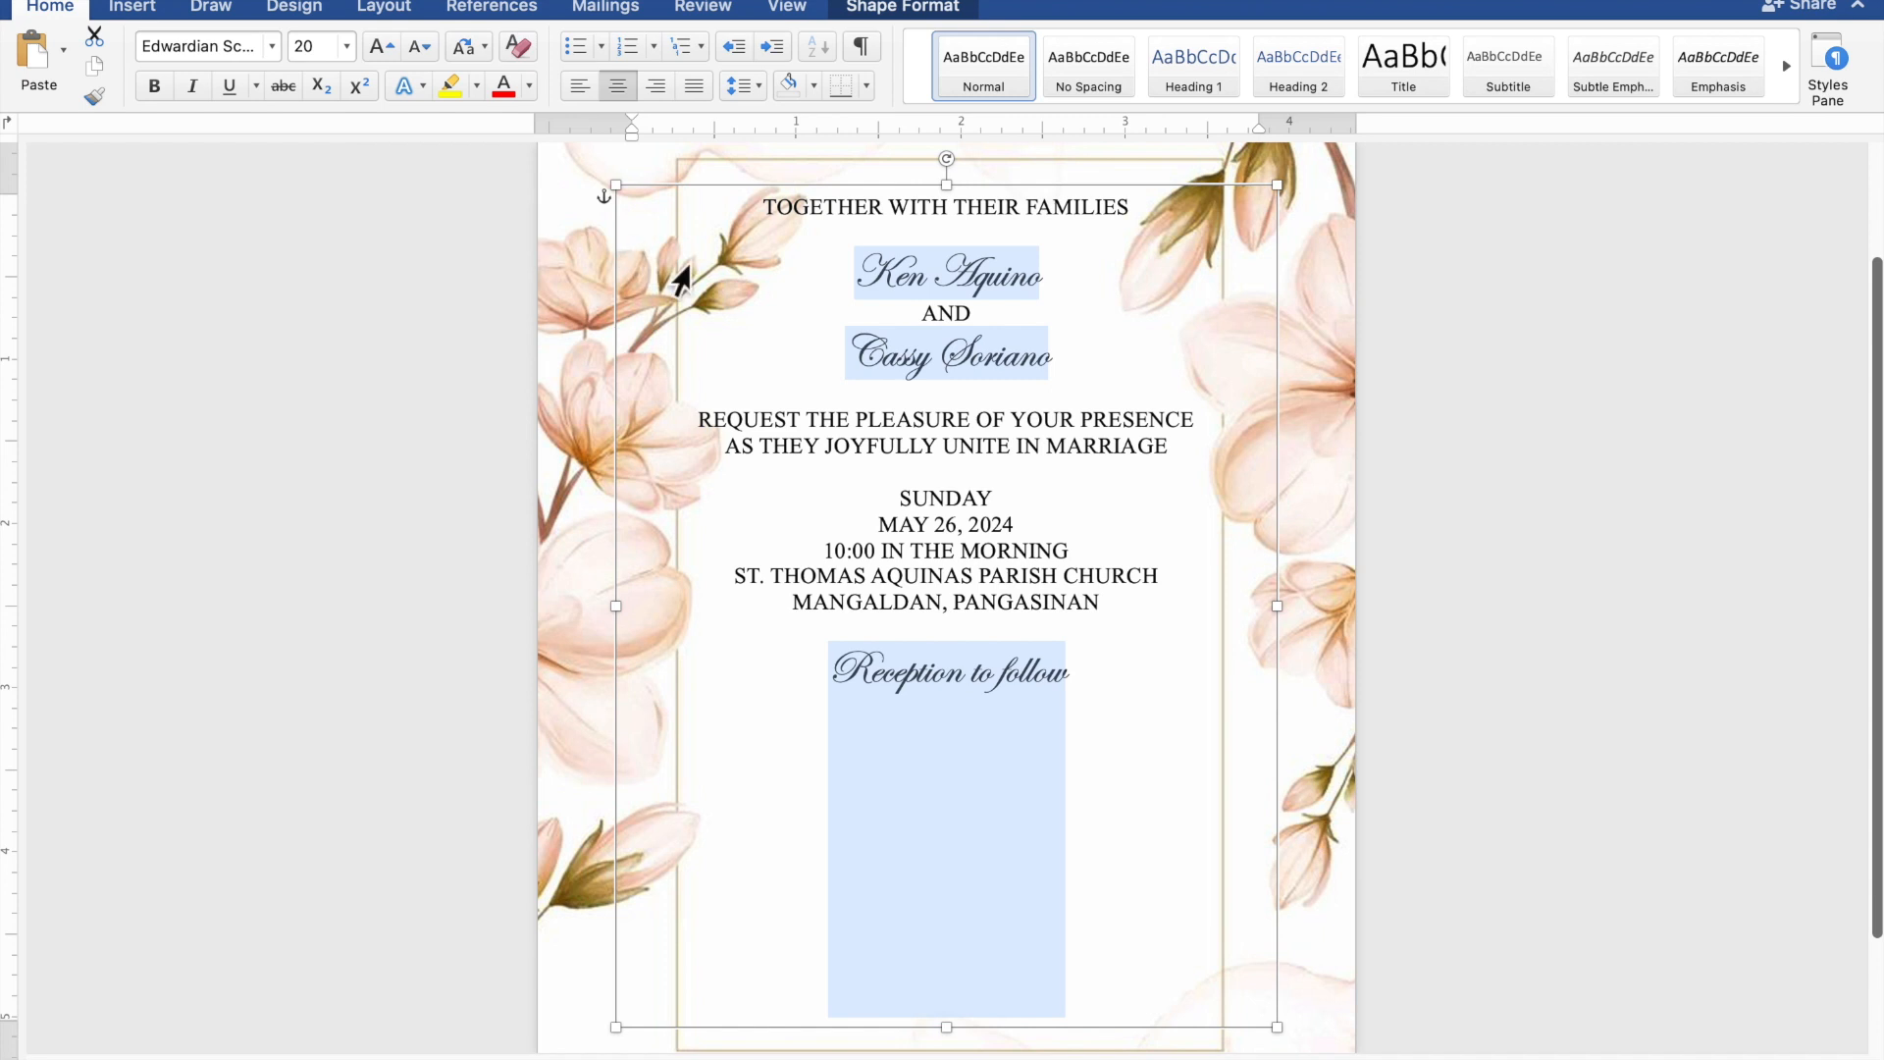
- Enlarge only the two names of the couple to font size 40
click(1010, 267)
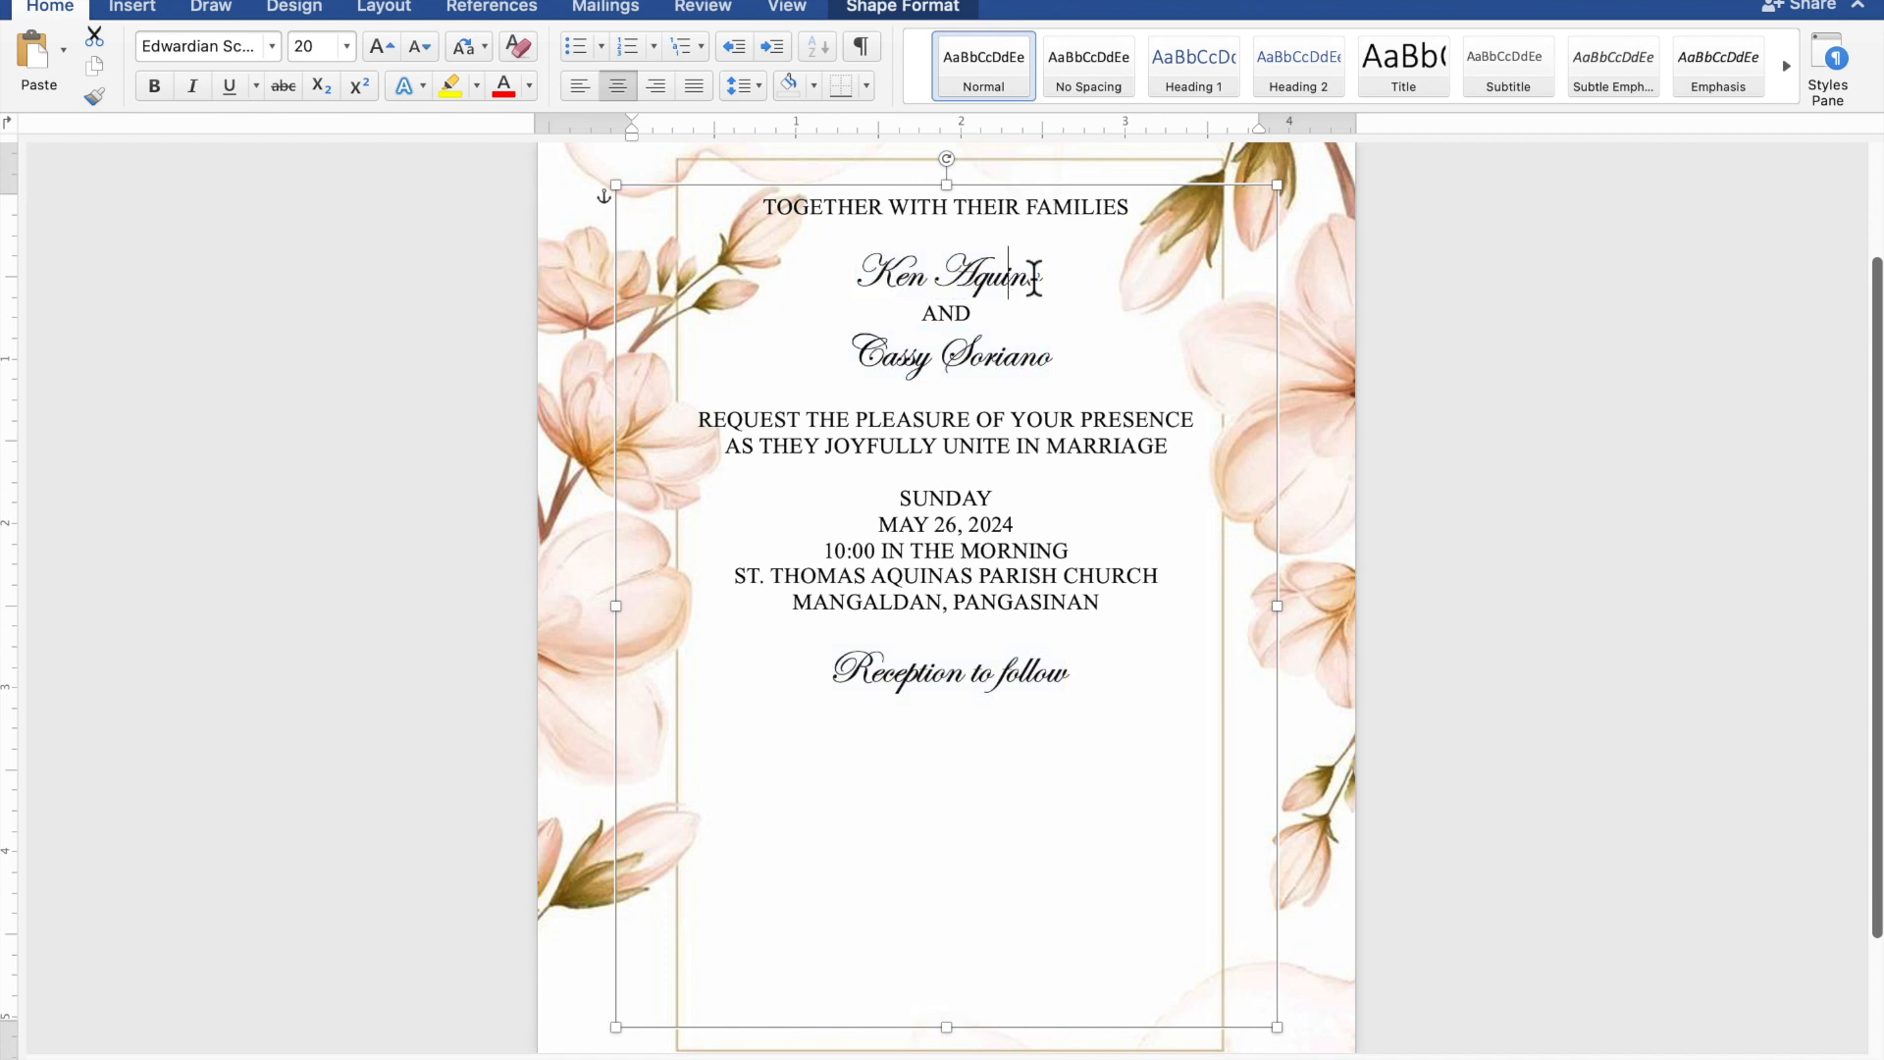
drag(1051, 282, 859, 280)
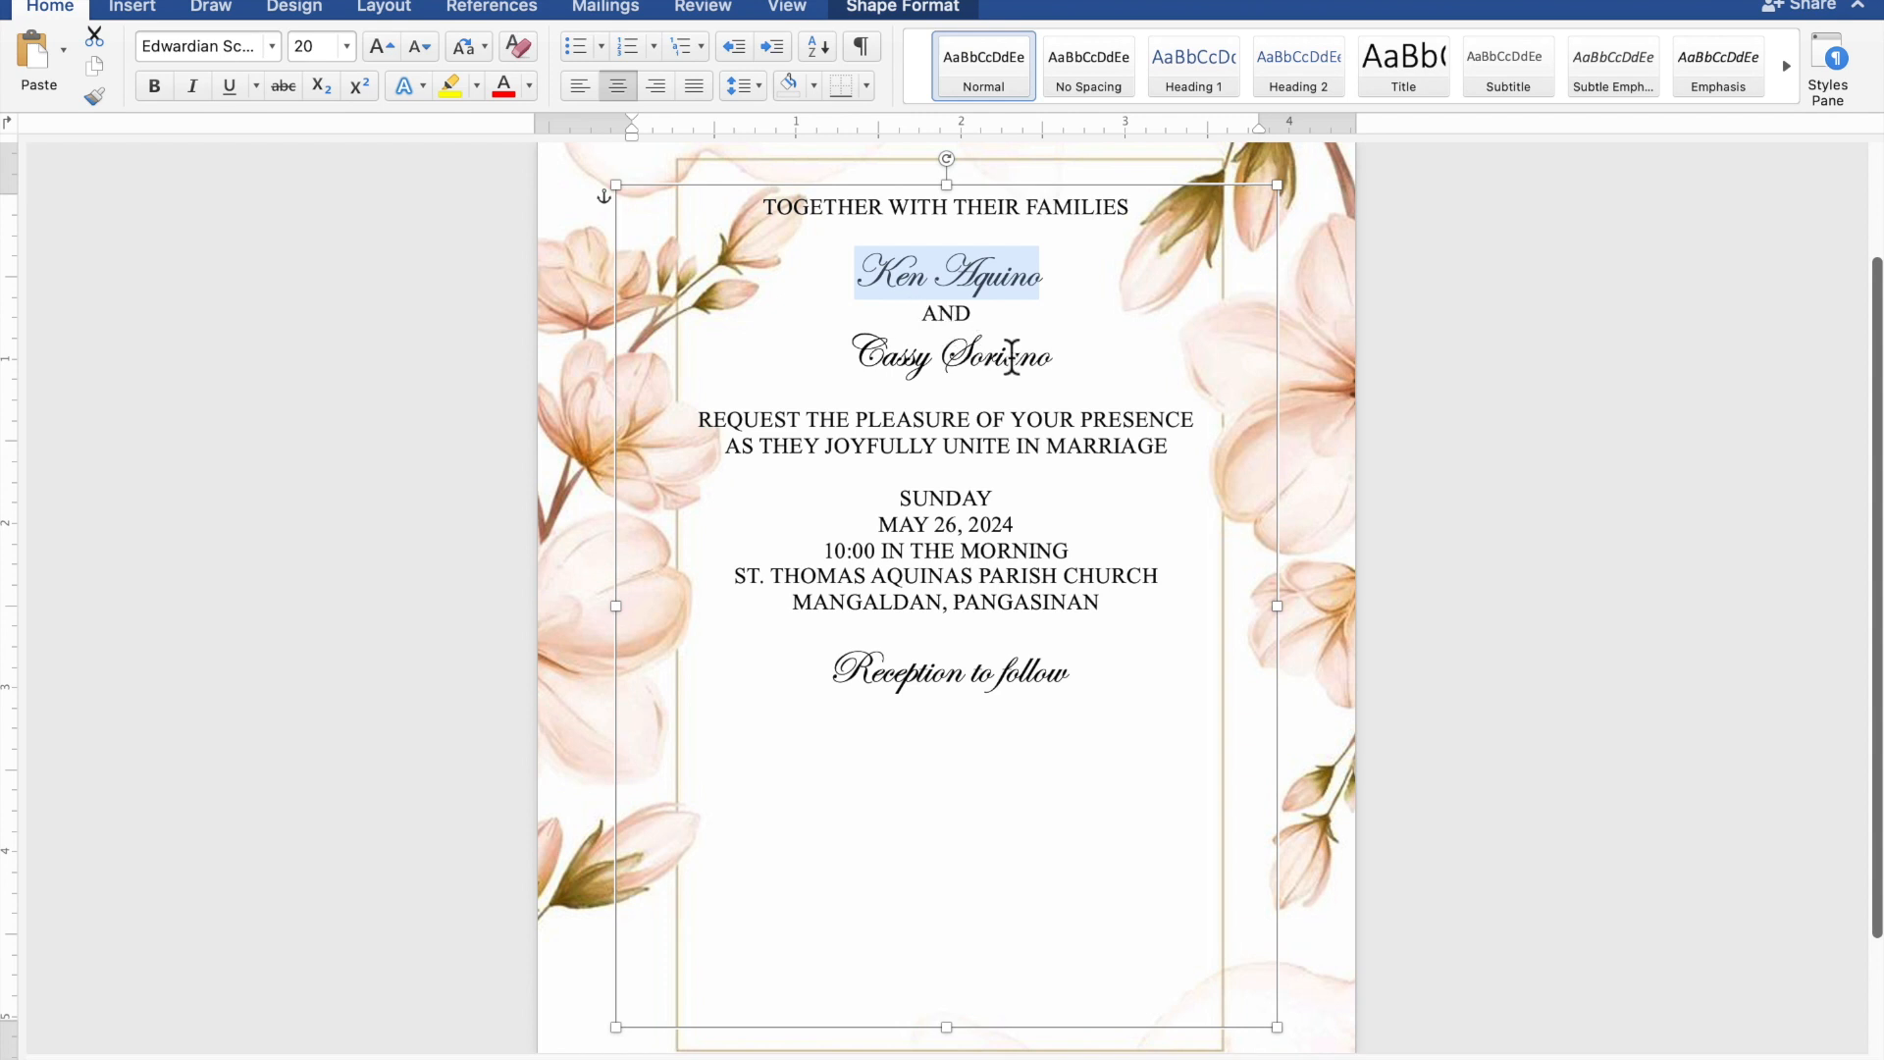
drag(1056, 365, 849, 365)
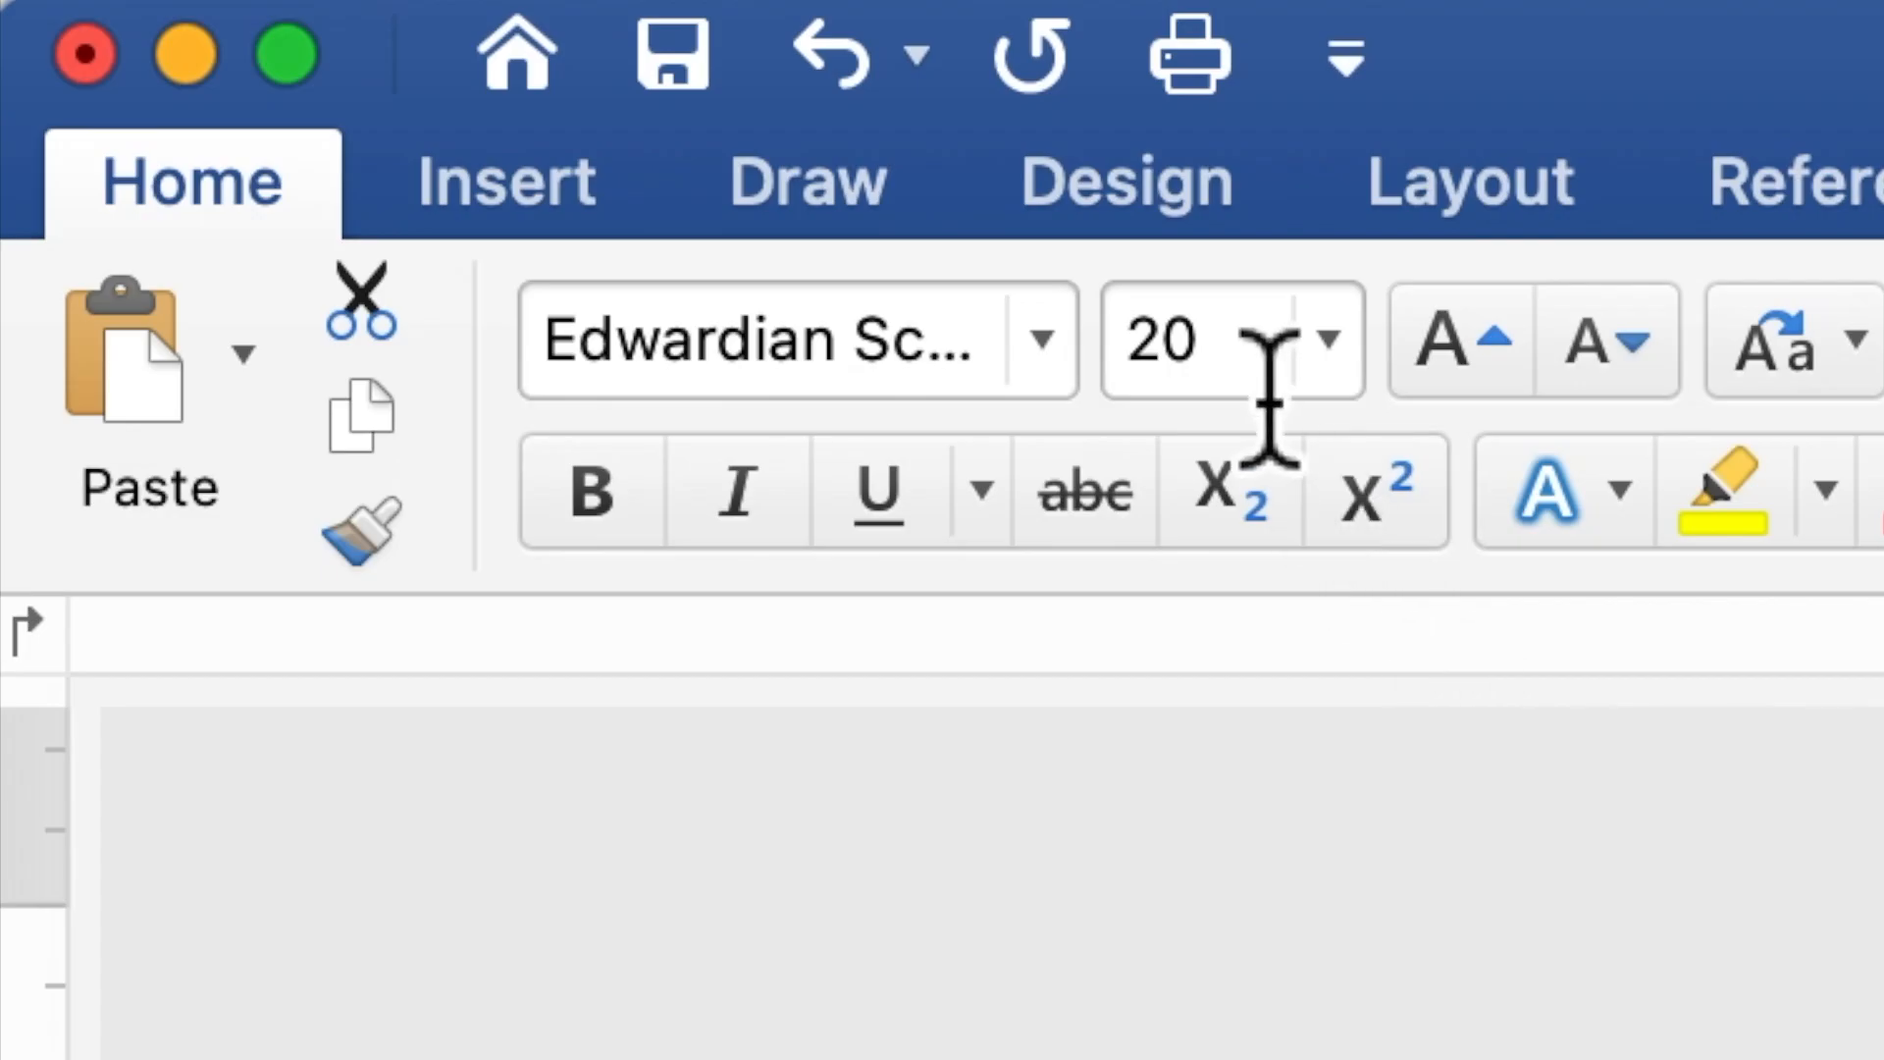
drag(1256, 373, 1110, 370)
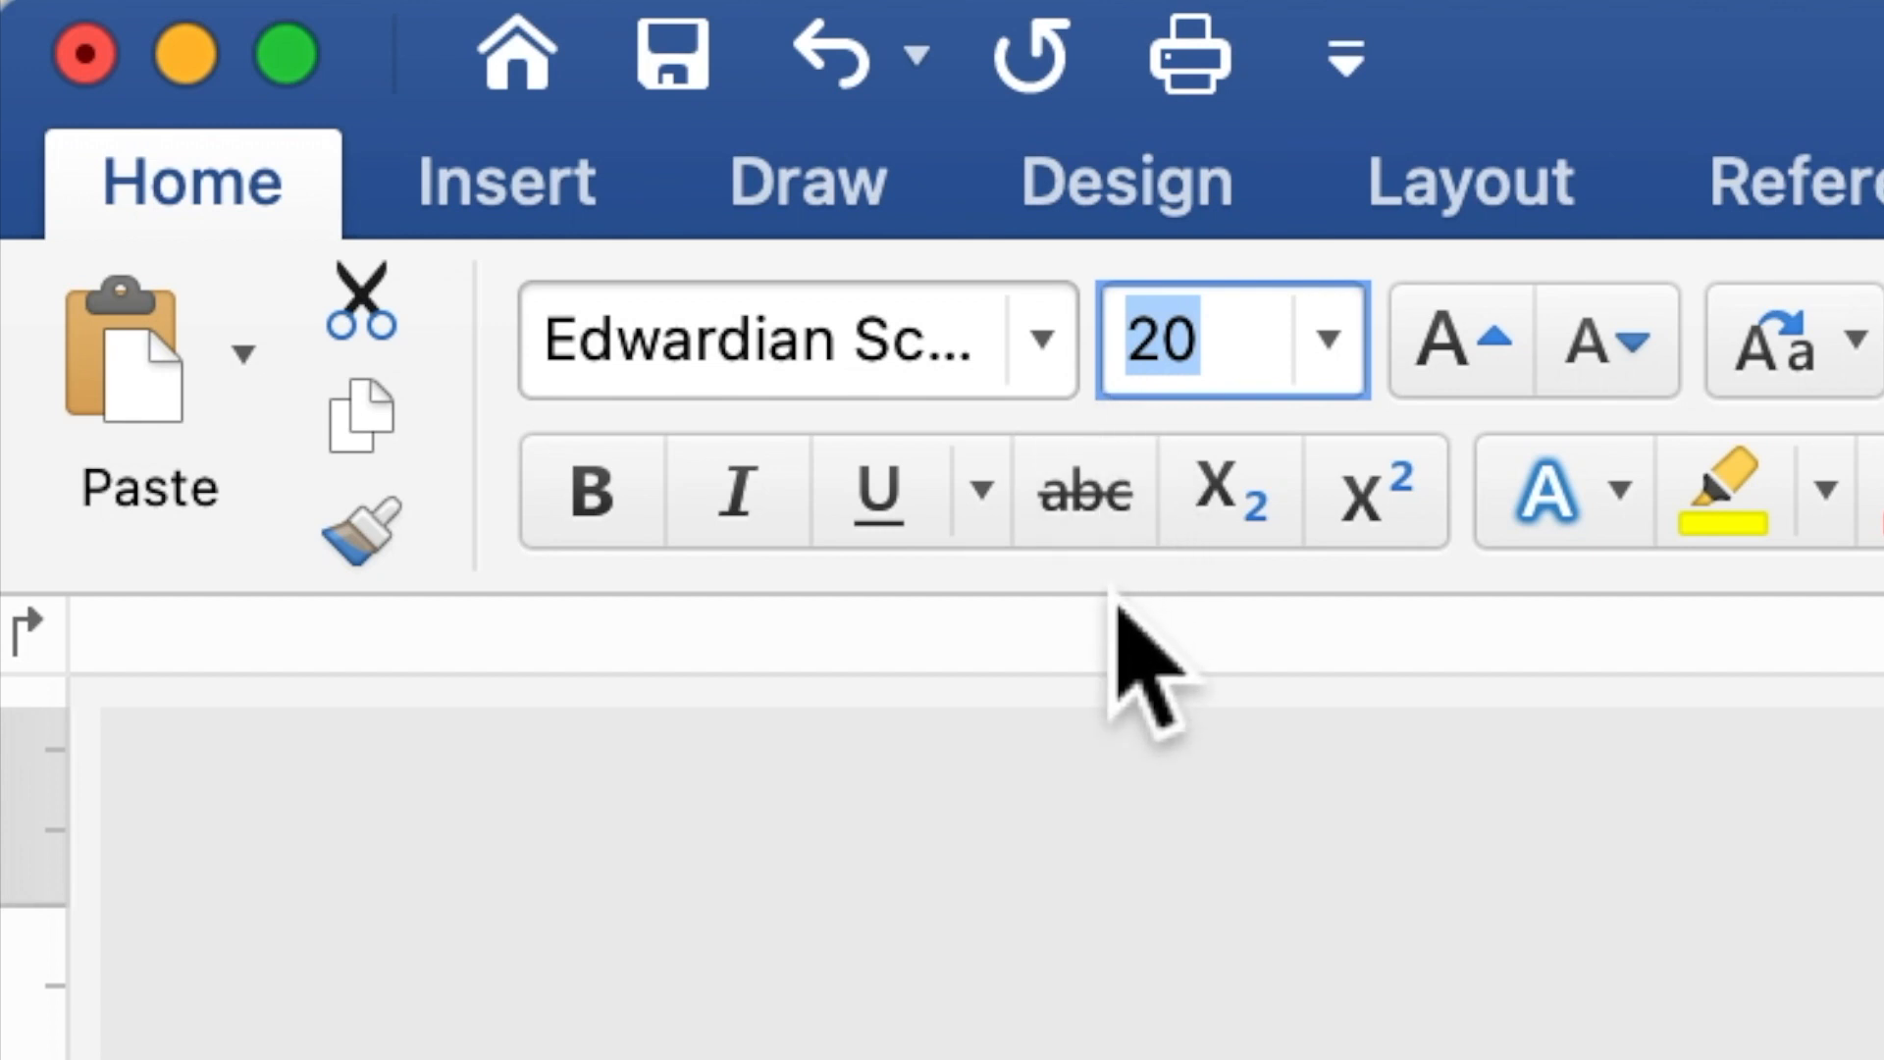
text(40)
key(Return)
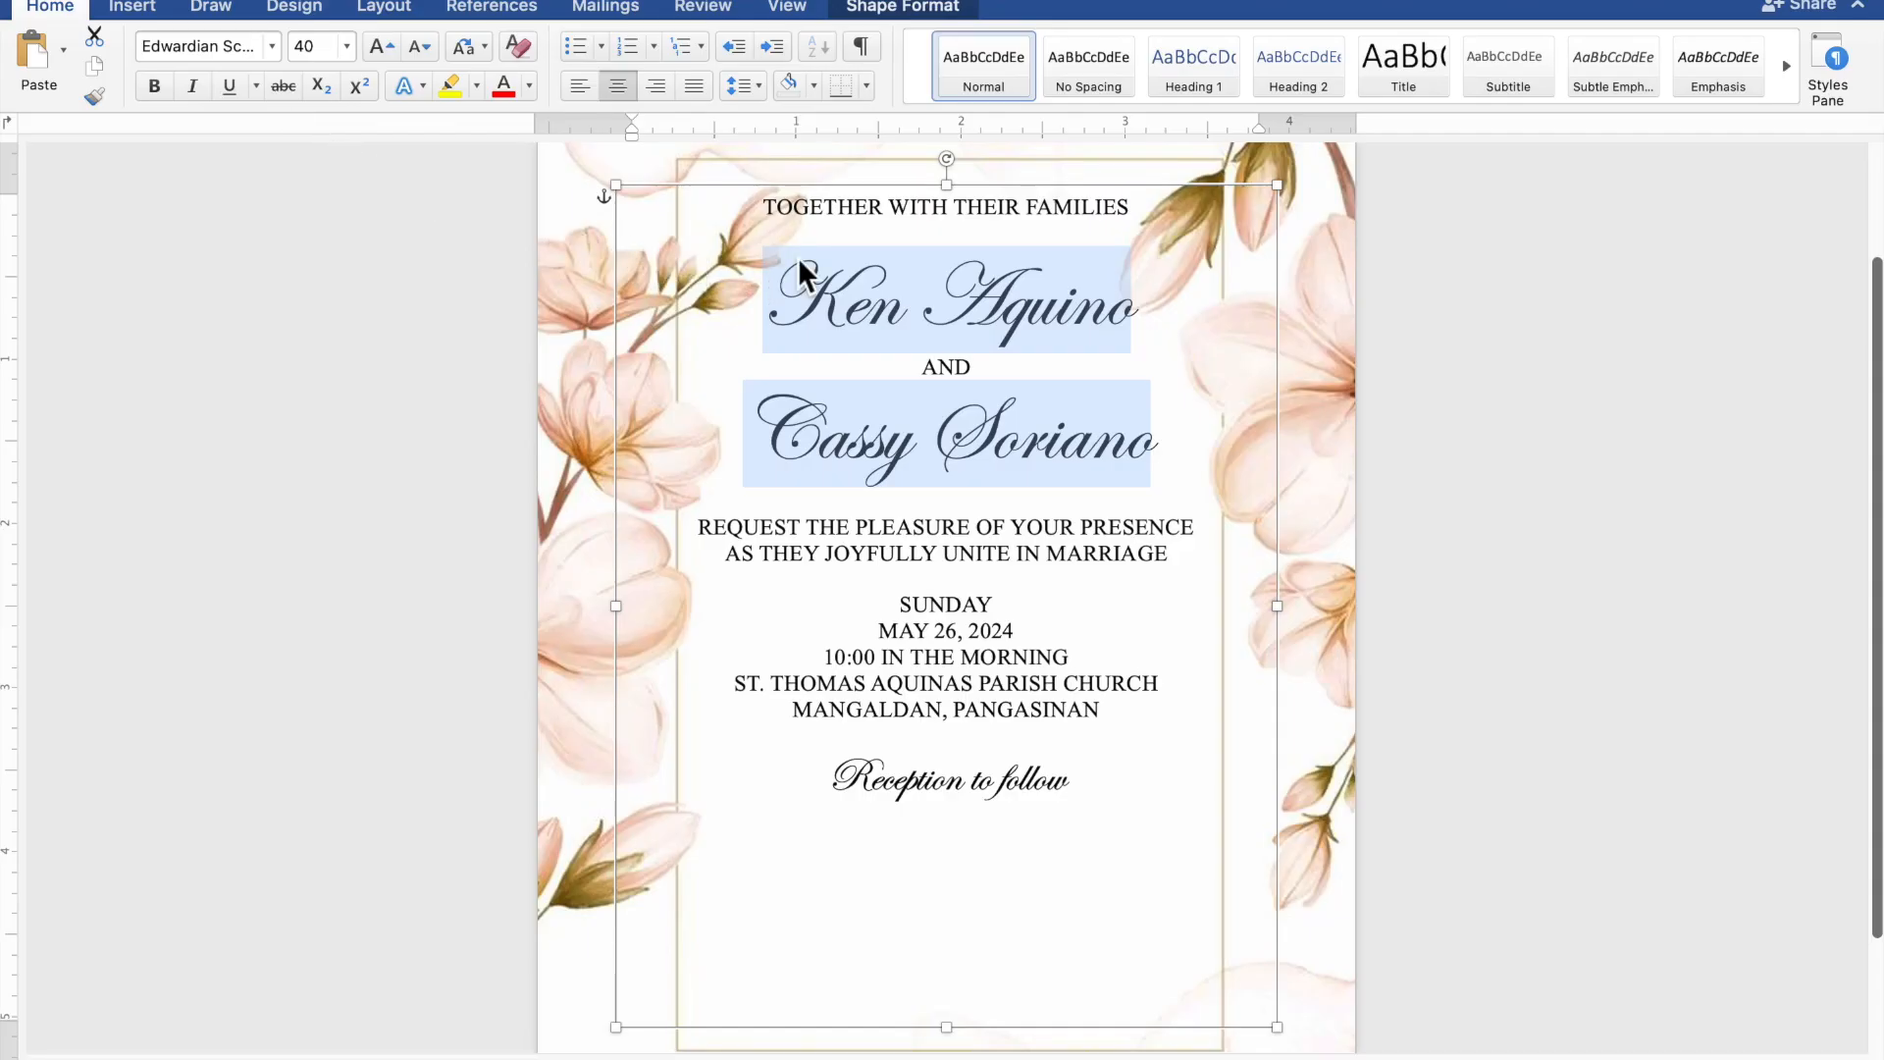
- Insert two more blank lines between "TOGETHER WITH THEIR FAMILIES" and the first name
click(929, 257)
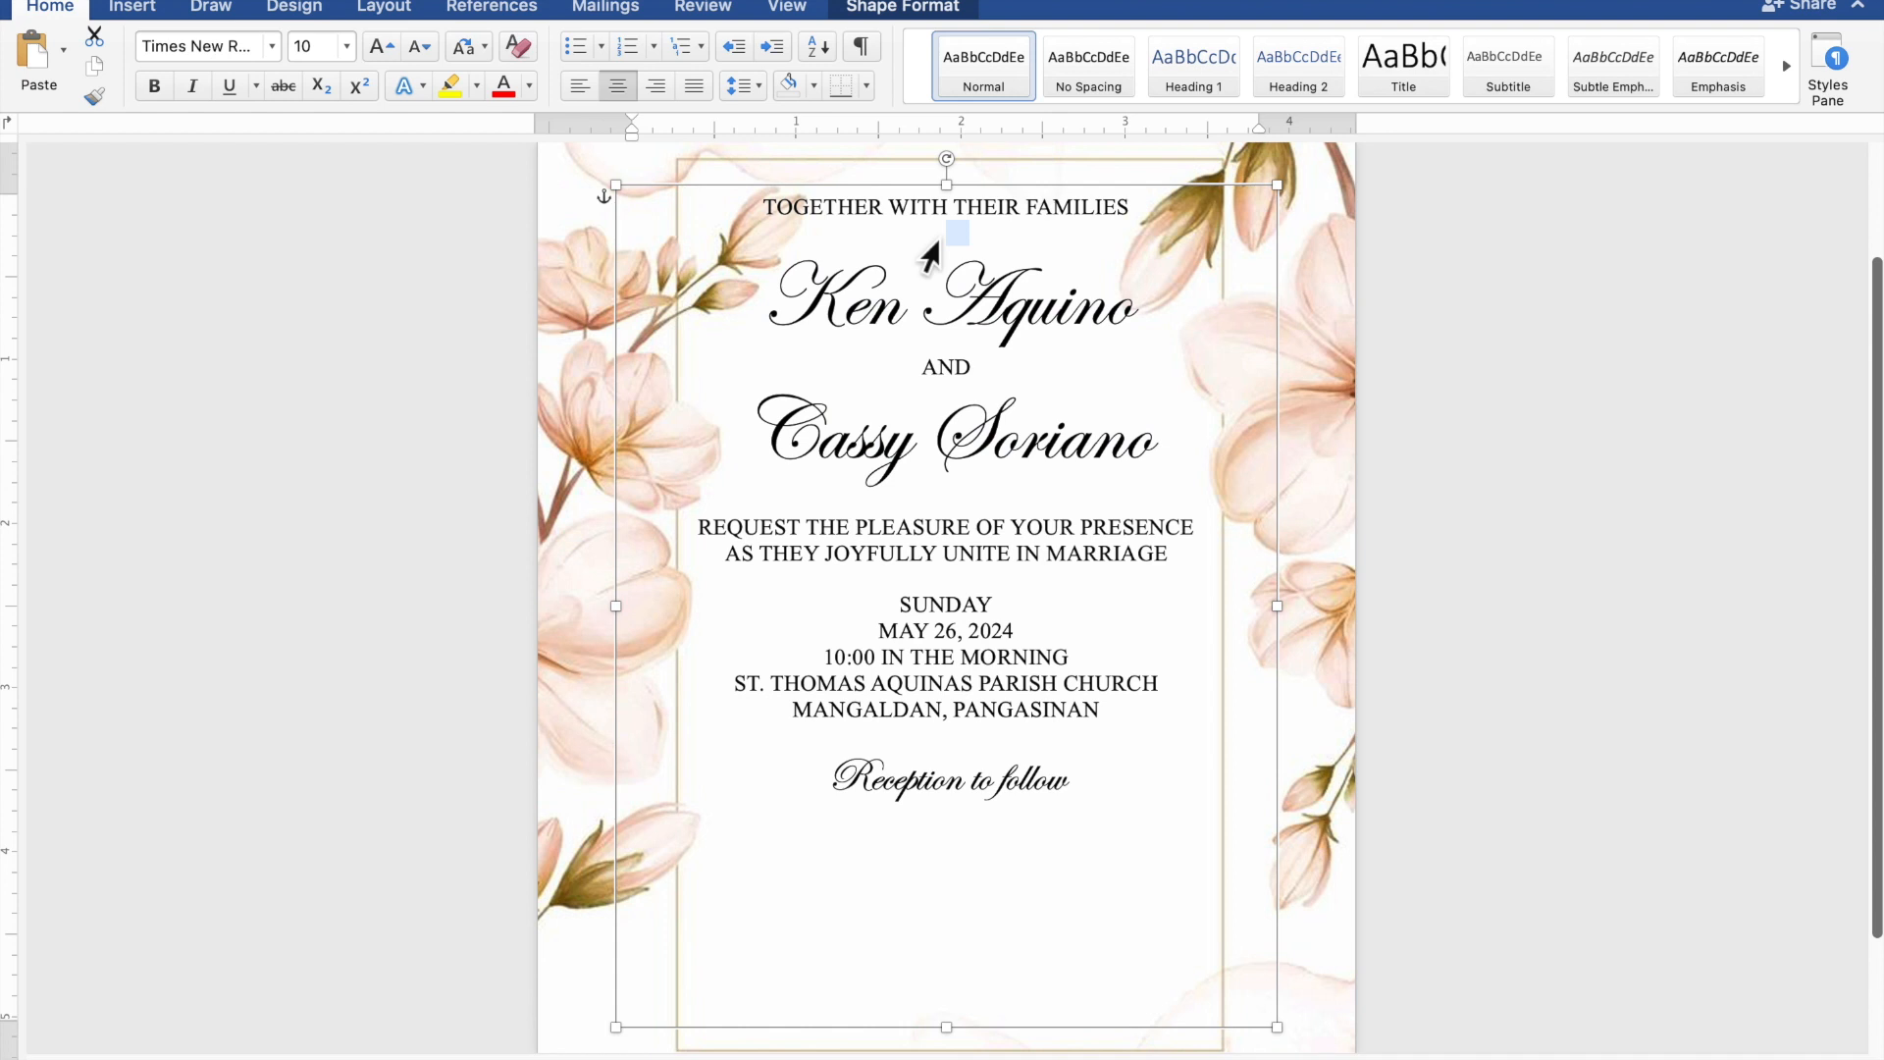
click(977, 240)
key(Return)
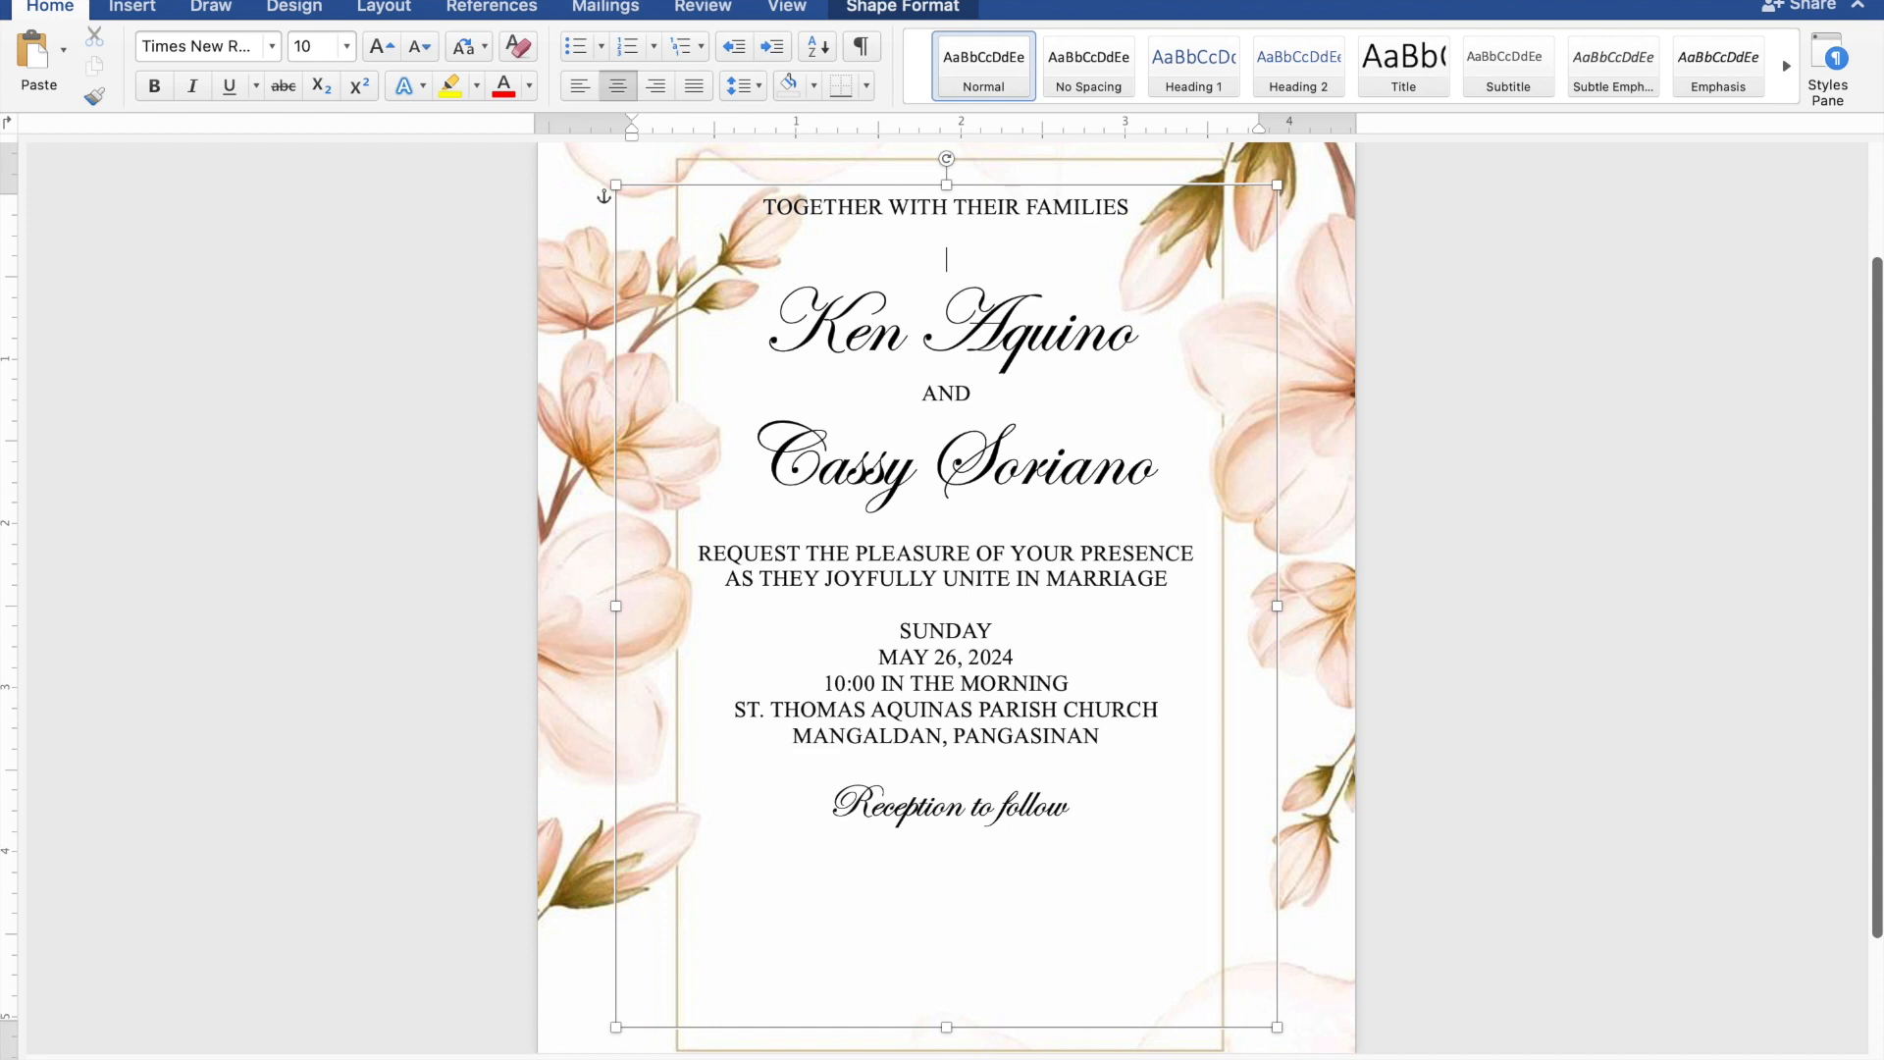
key(Return)
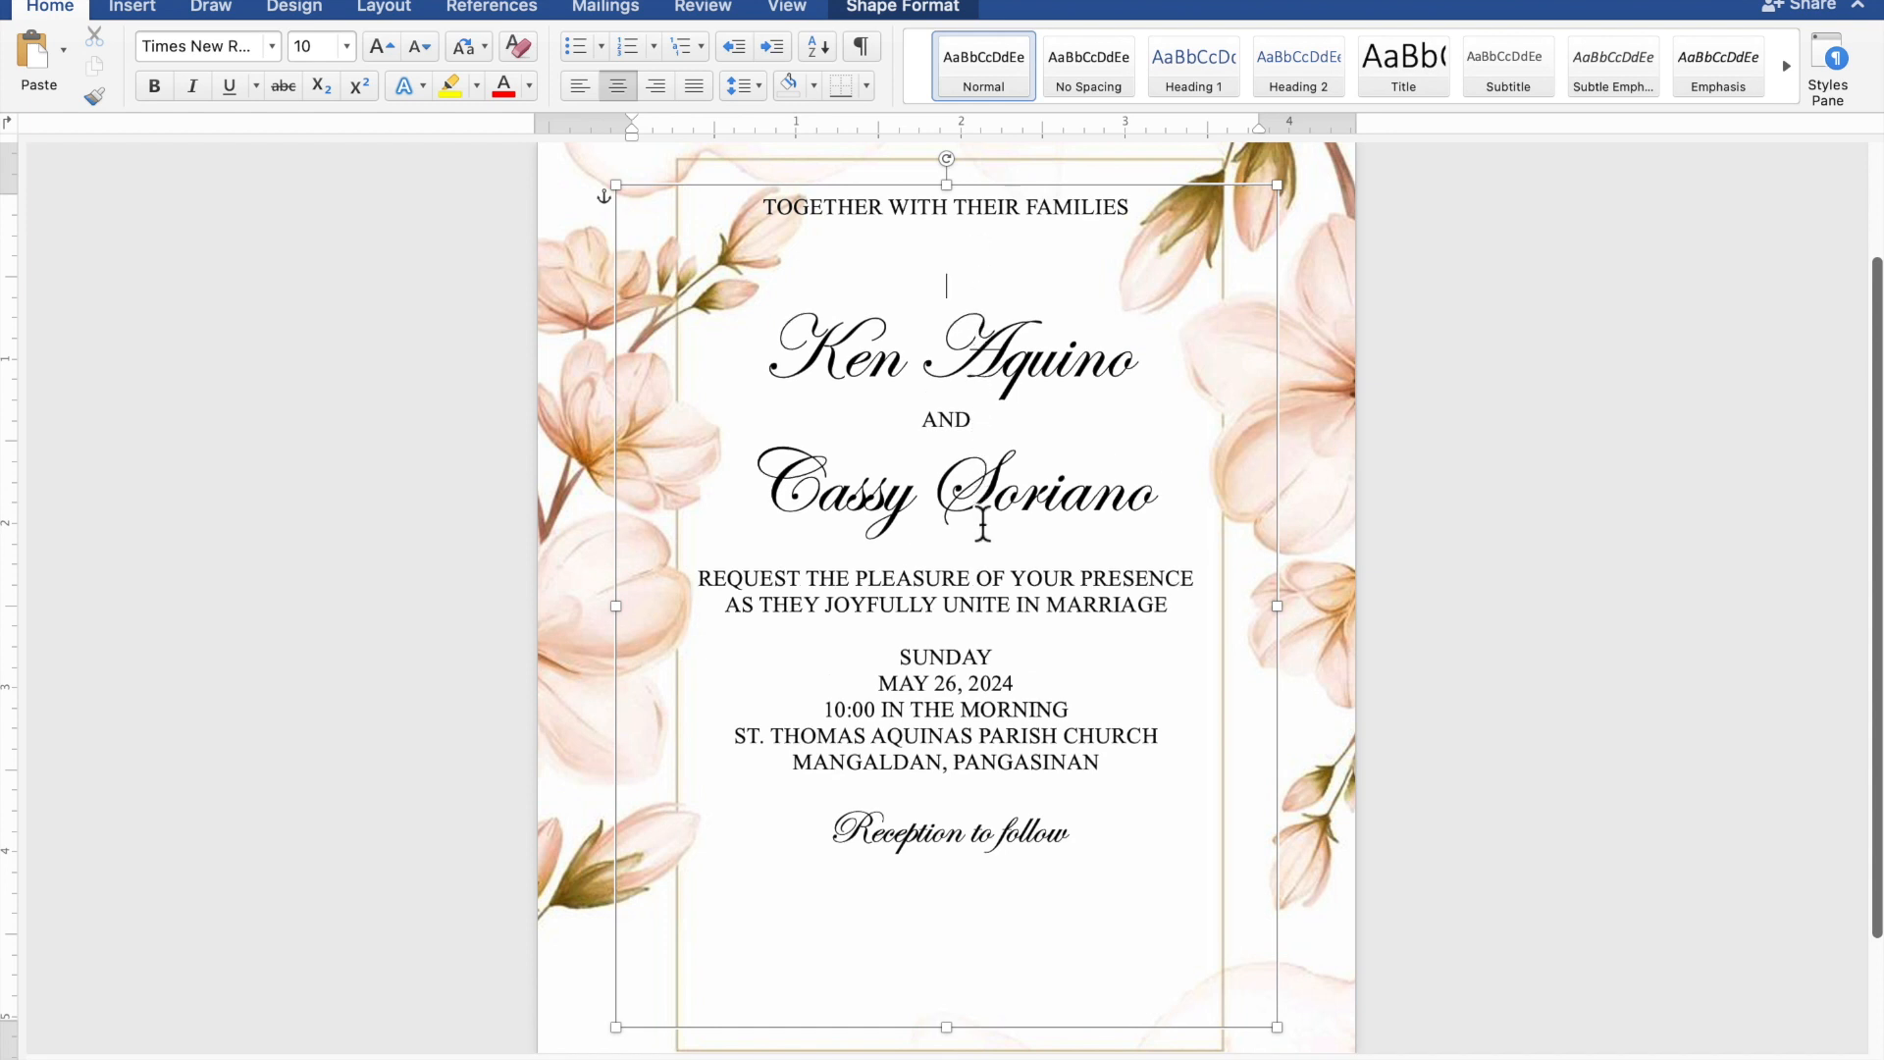
- Add two blank lines above "REQUEST THE PLEASURE OF YOUR PRESENCE" and one more each above "SUNDAY" and "Reception to follow"
click(984, 551)
key(Return)
key(Return)
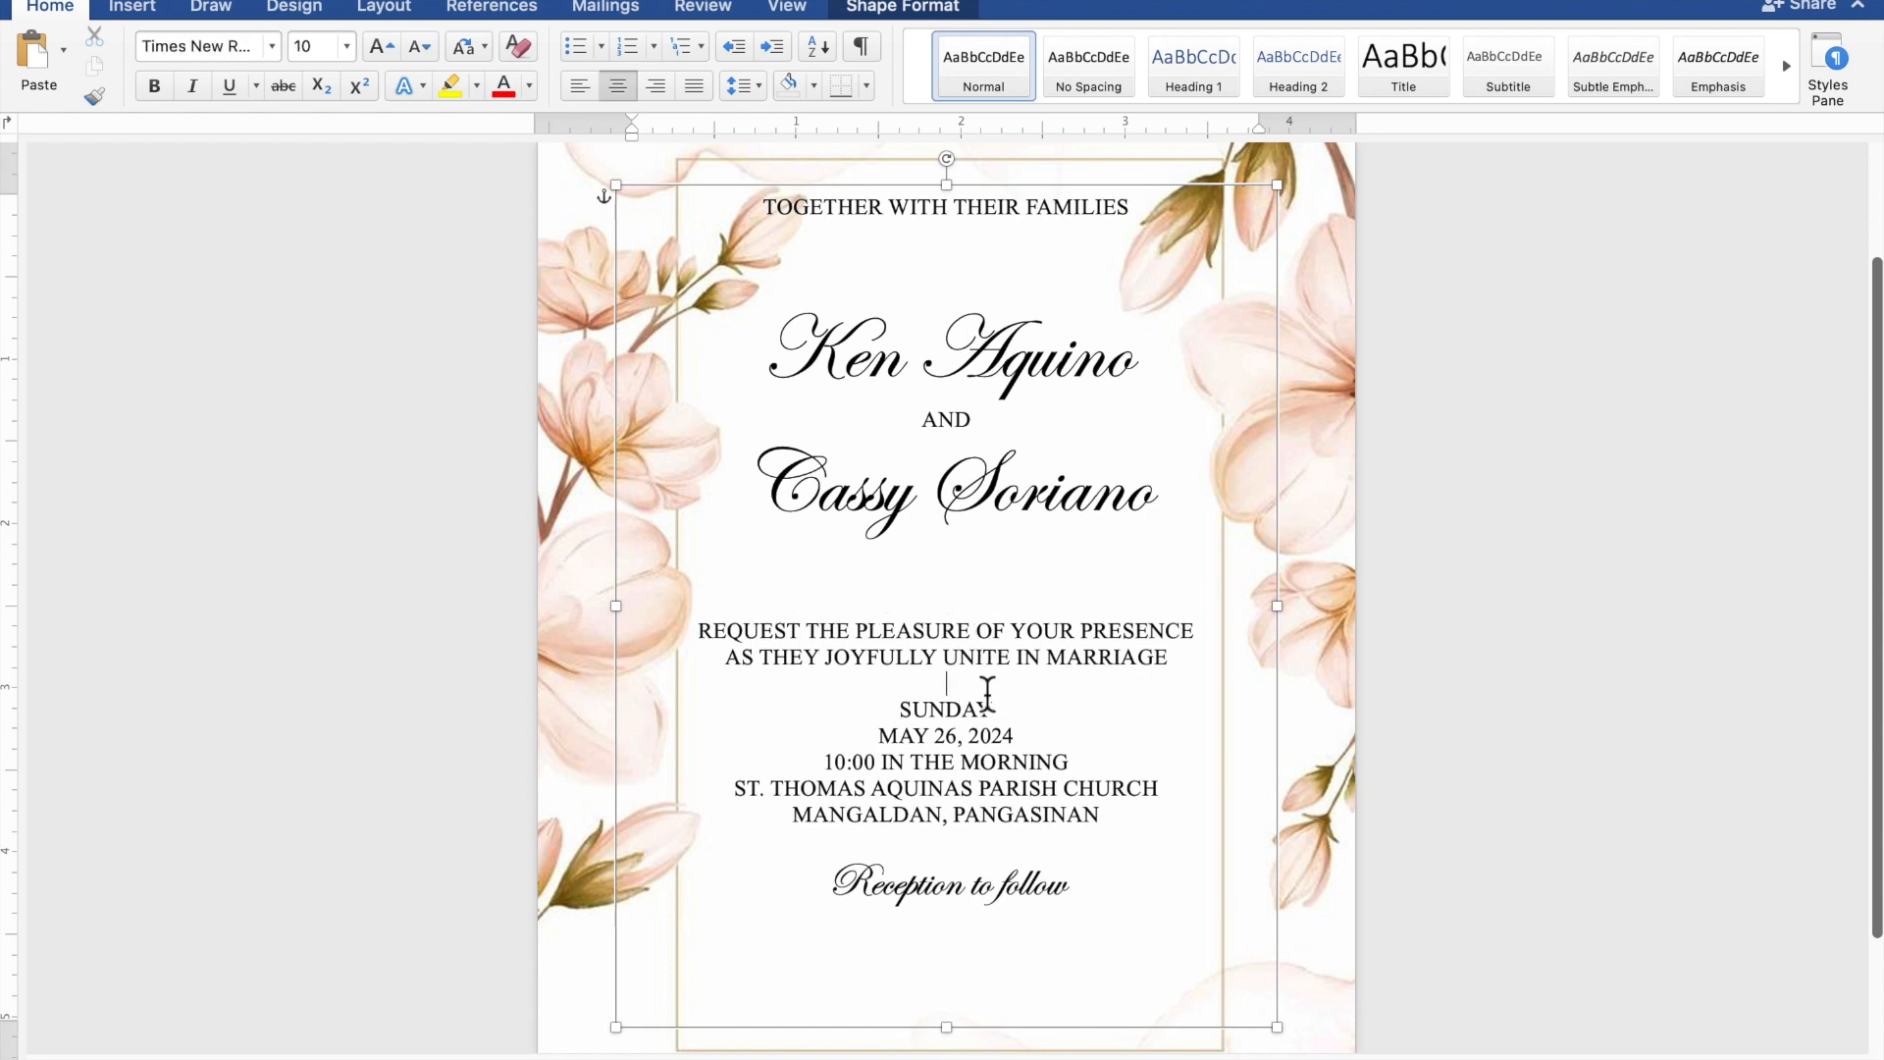
key(Return)
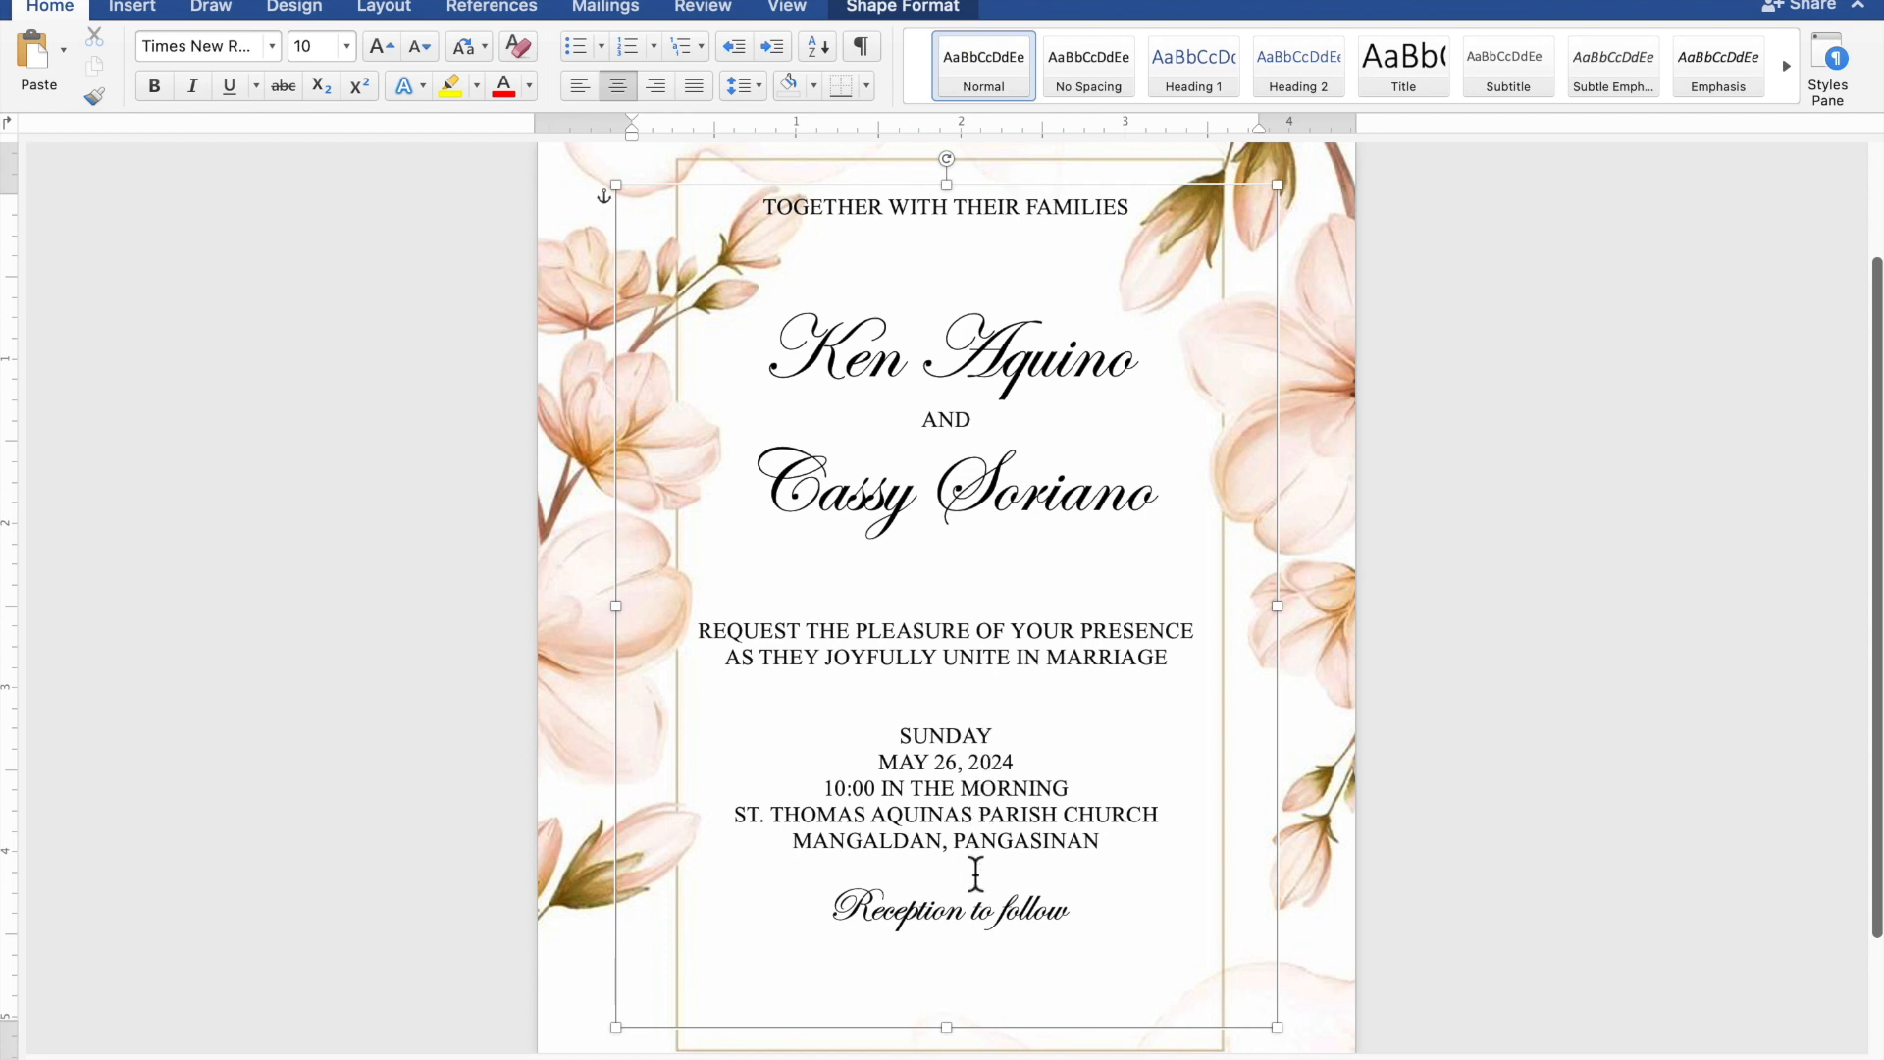
key(Return)
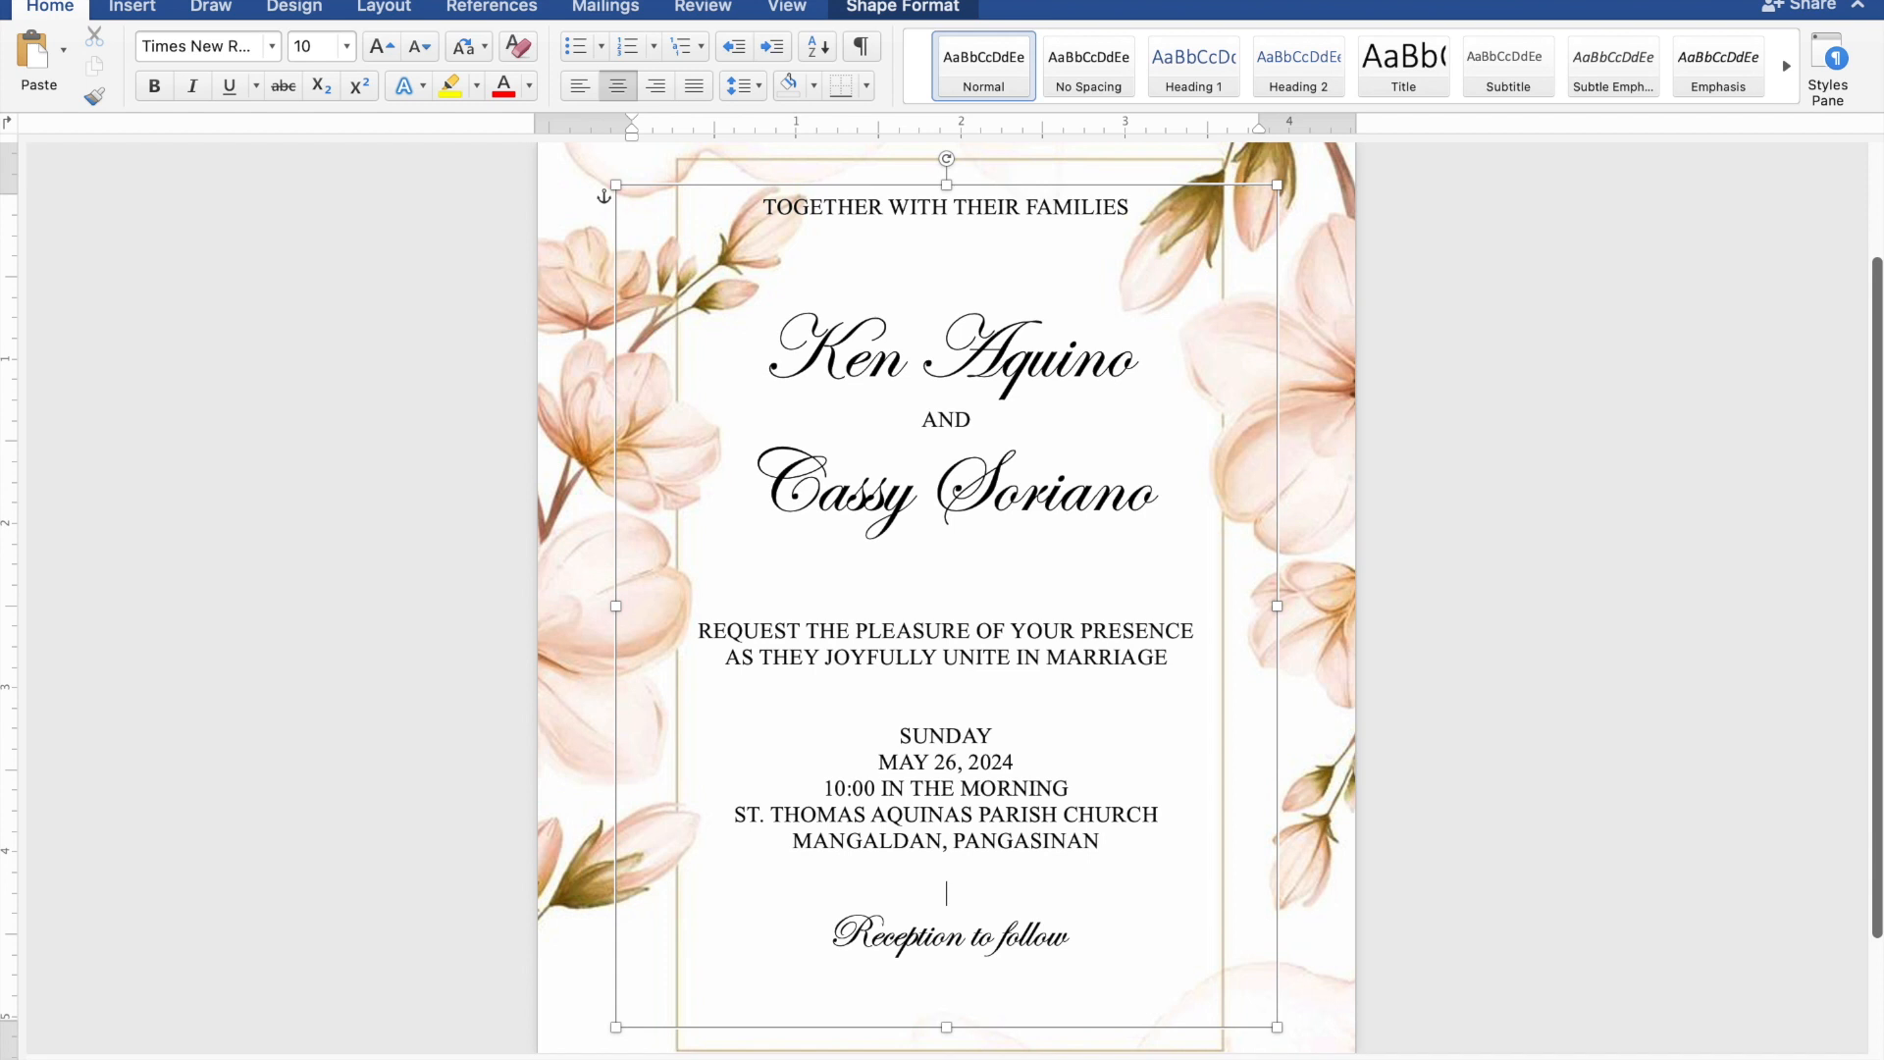
click(996, 874)
- Nudge the invitation text box slightly right and down to centre the wording within the gold frame, and deselect it
scroll(996, 875, down, 5)
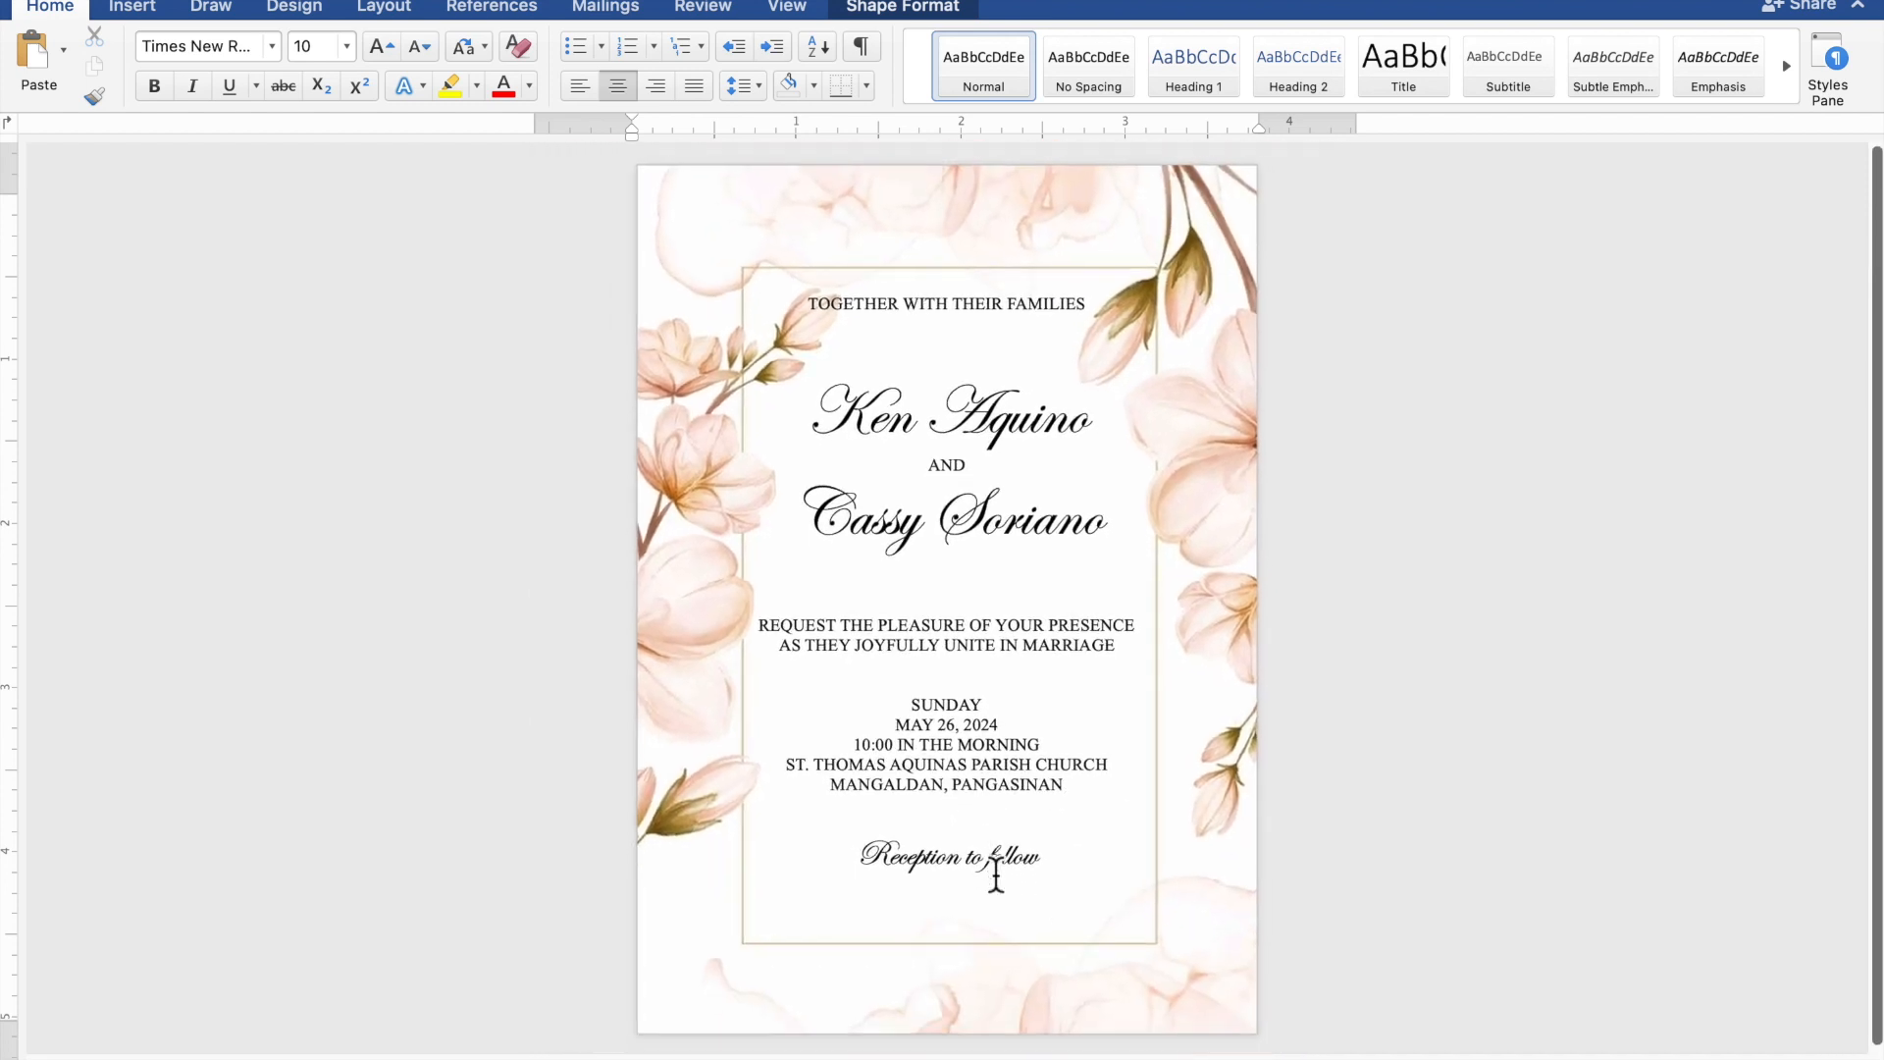
scroll(996, 874, up, 2)
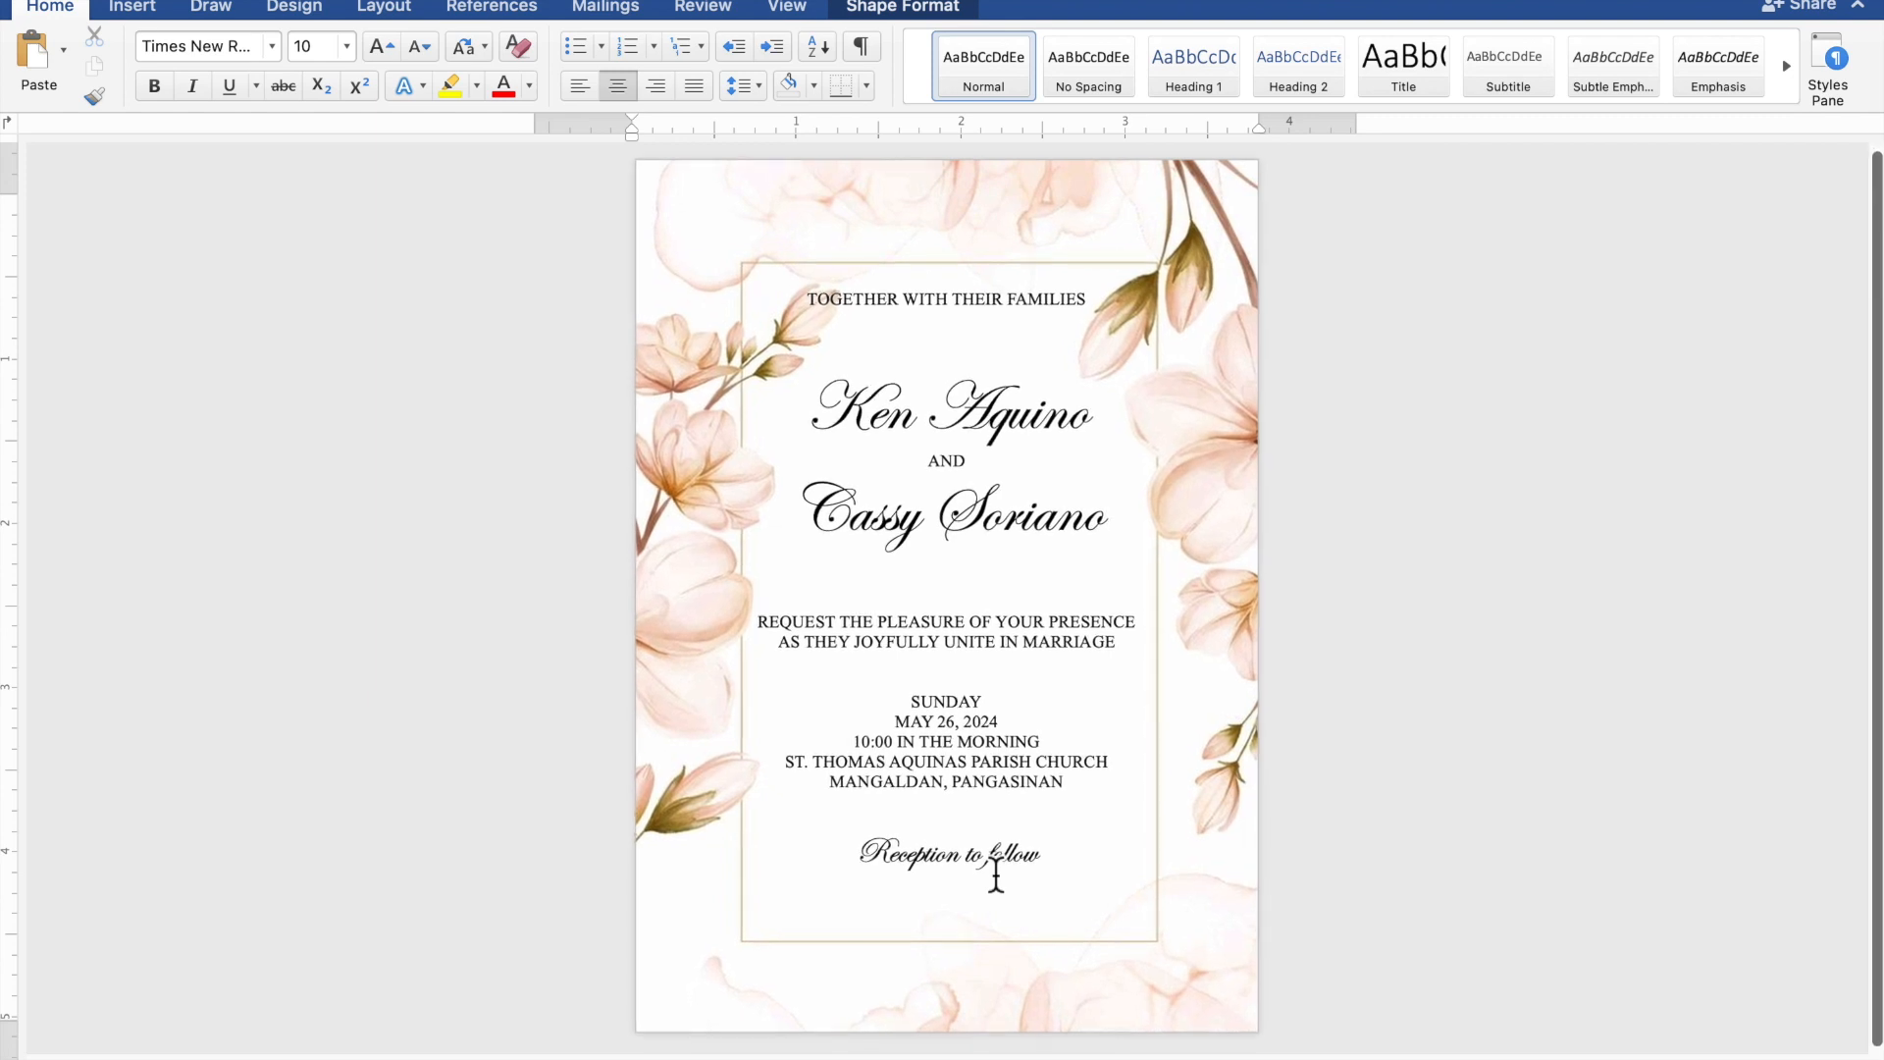
click(996, 874)
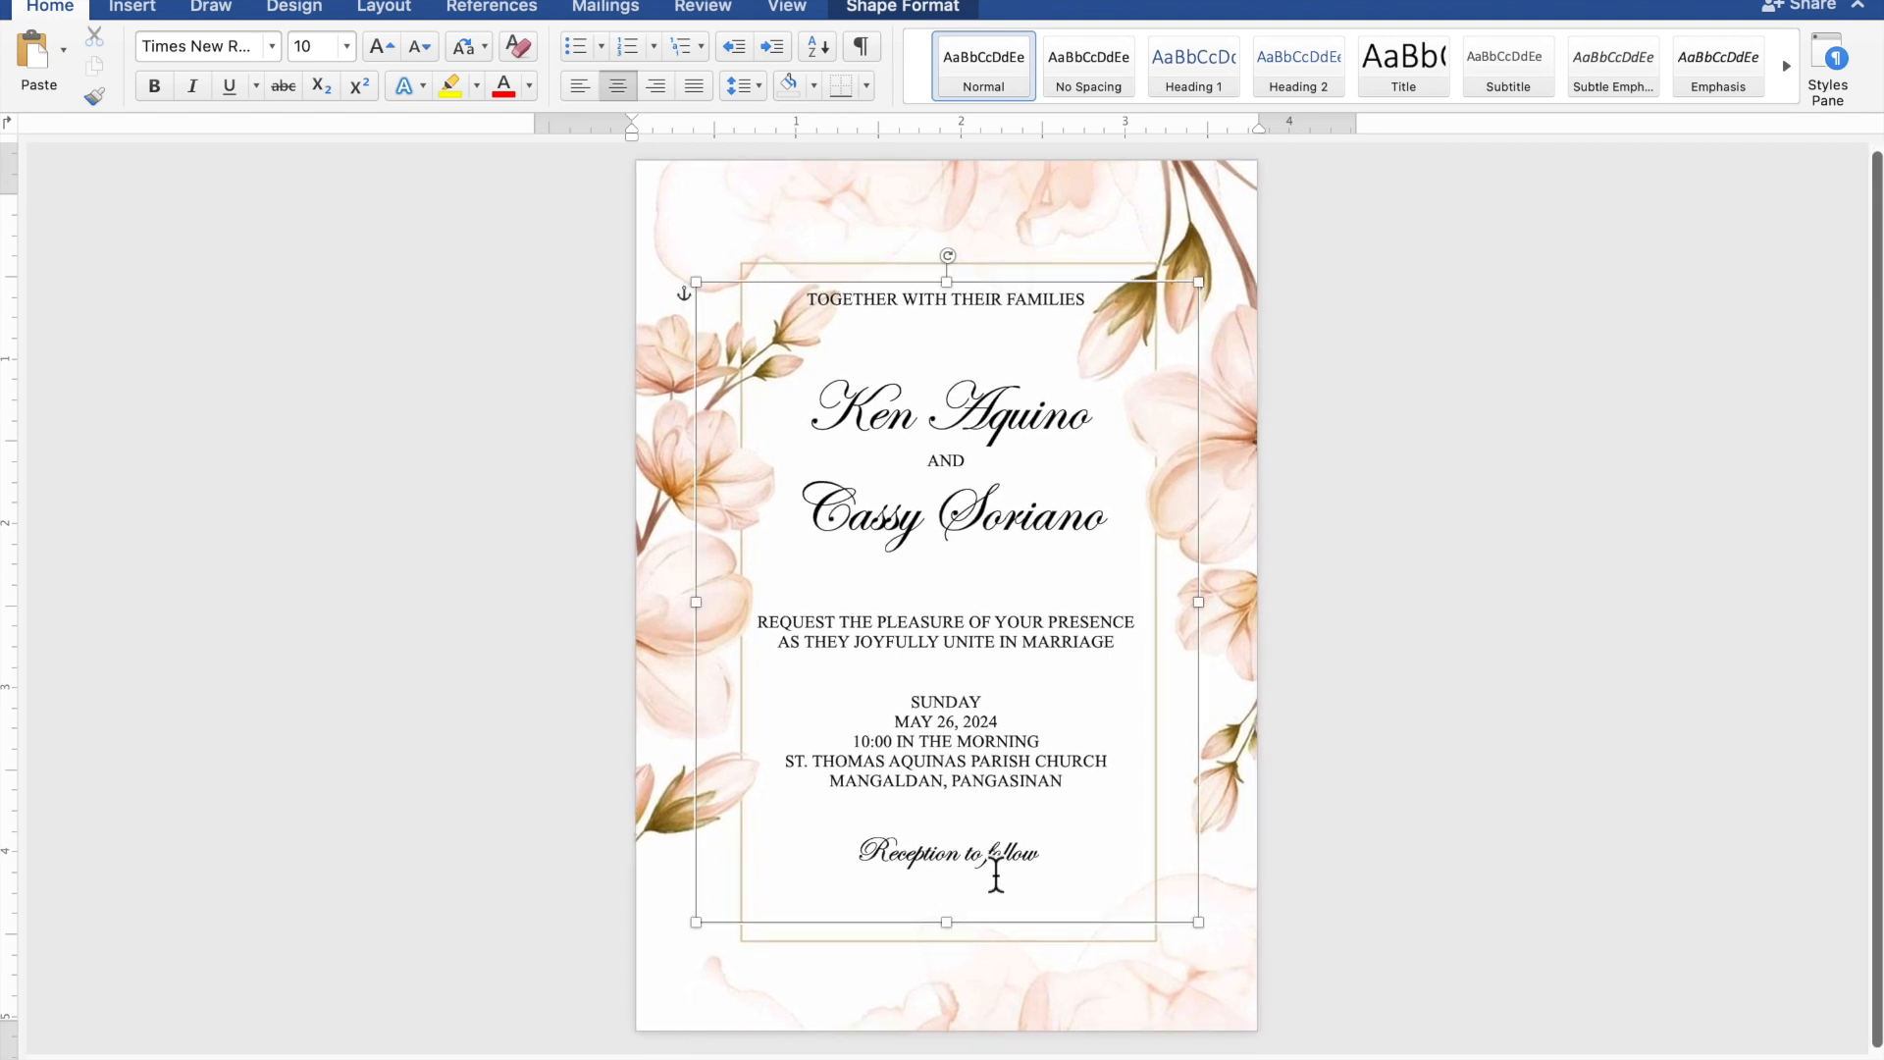
click(1028, 936)
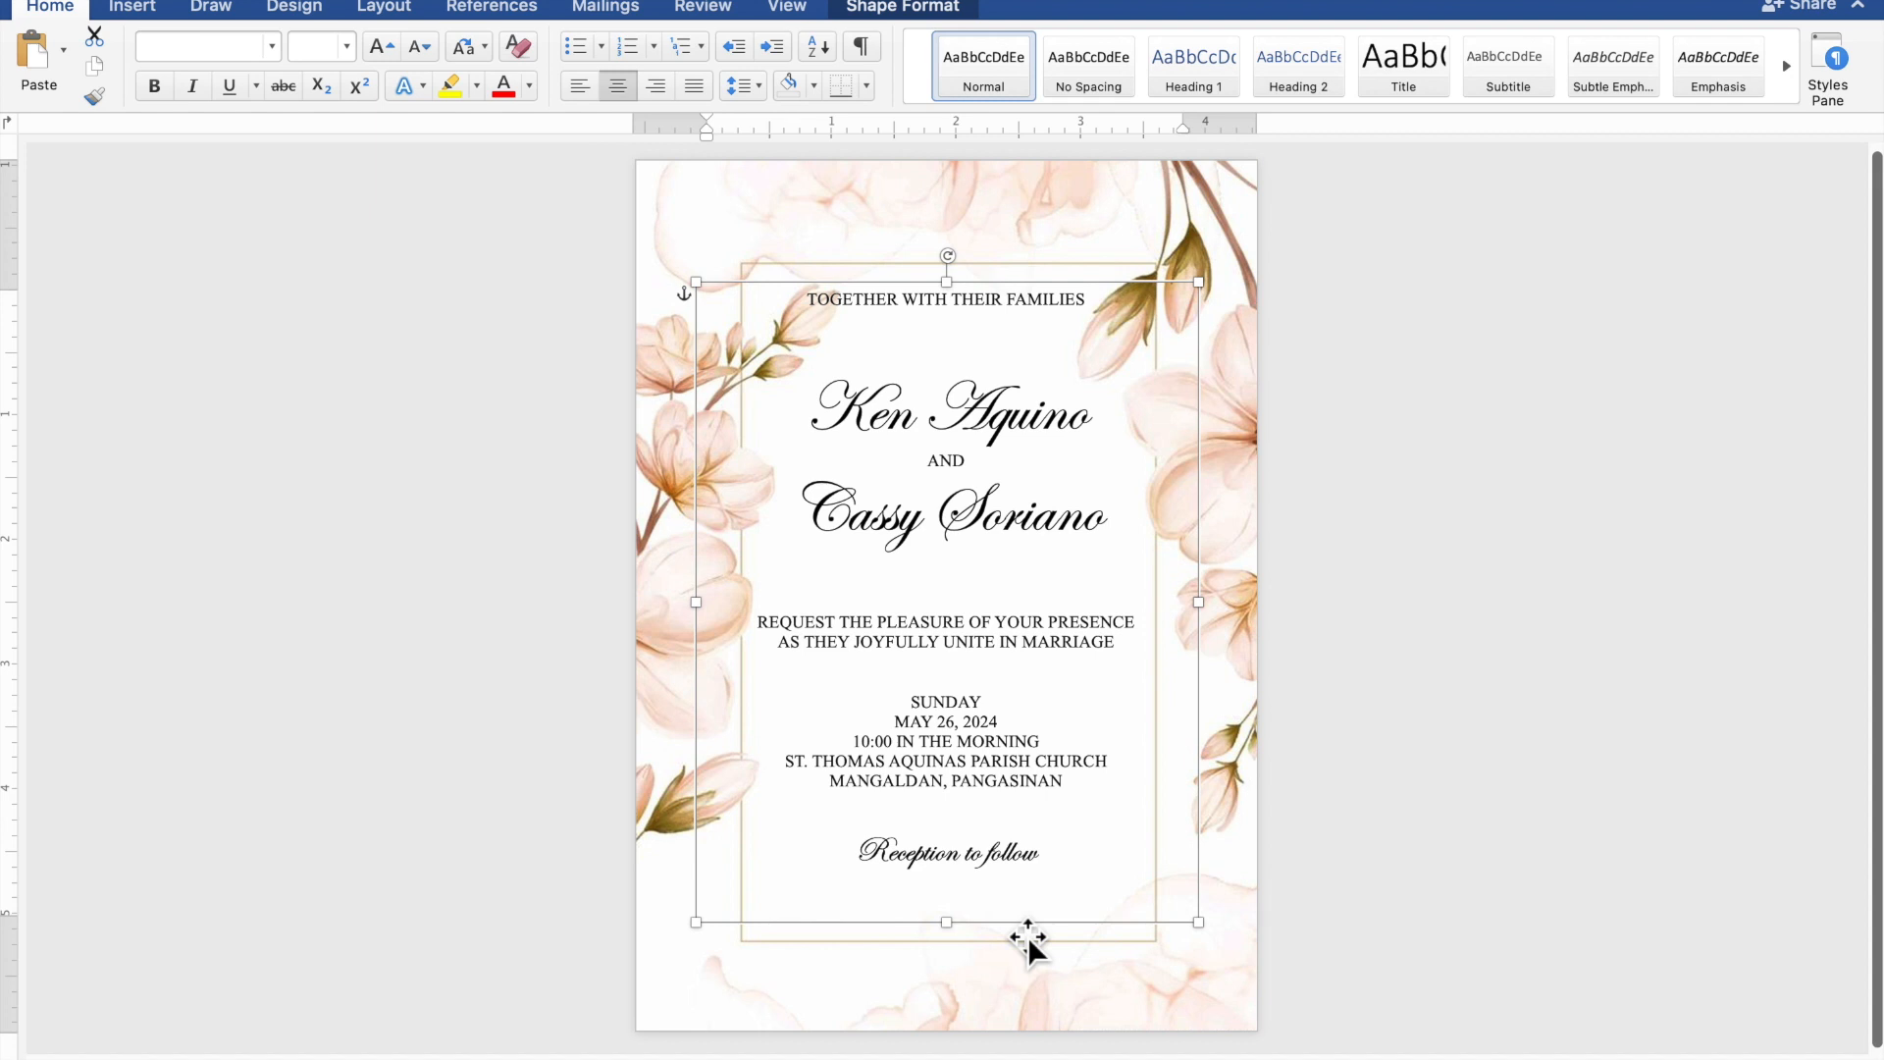
key(Right)
key(Right)
key(Down)
key(Down)
key(Down)
key(Down)
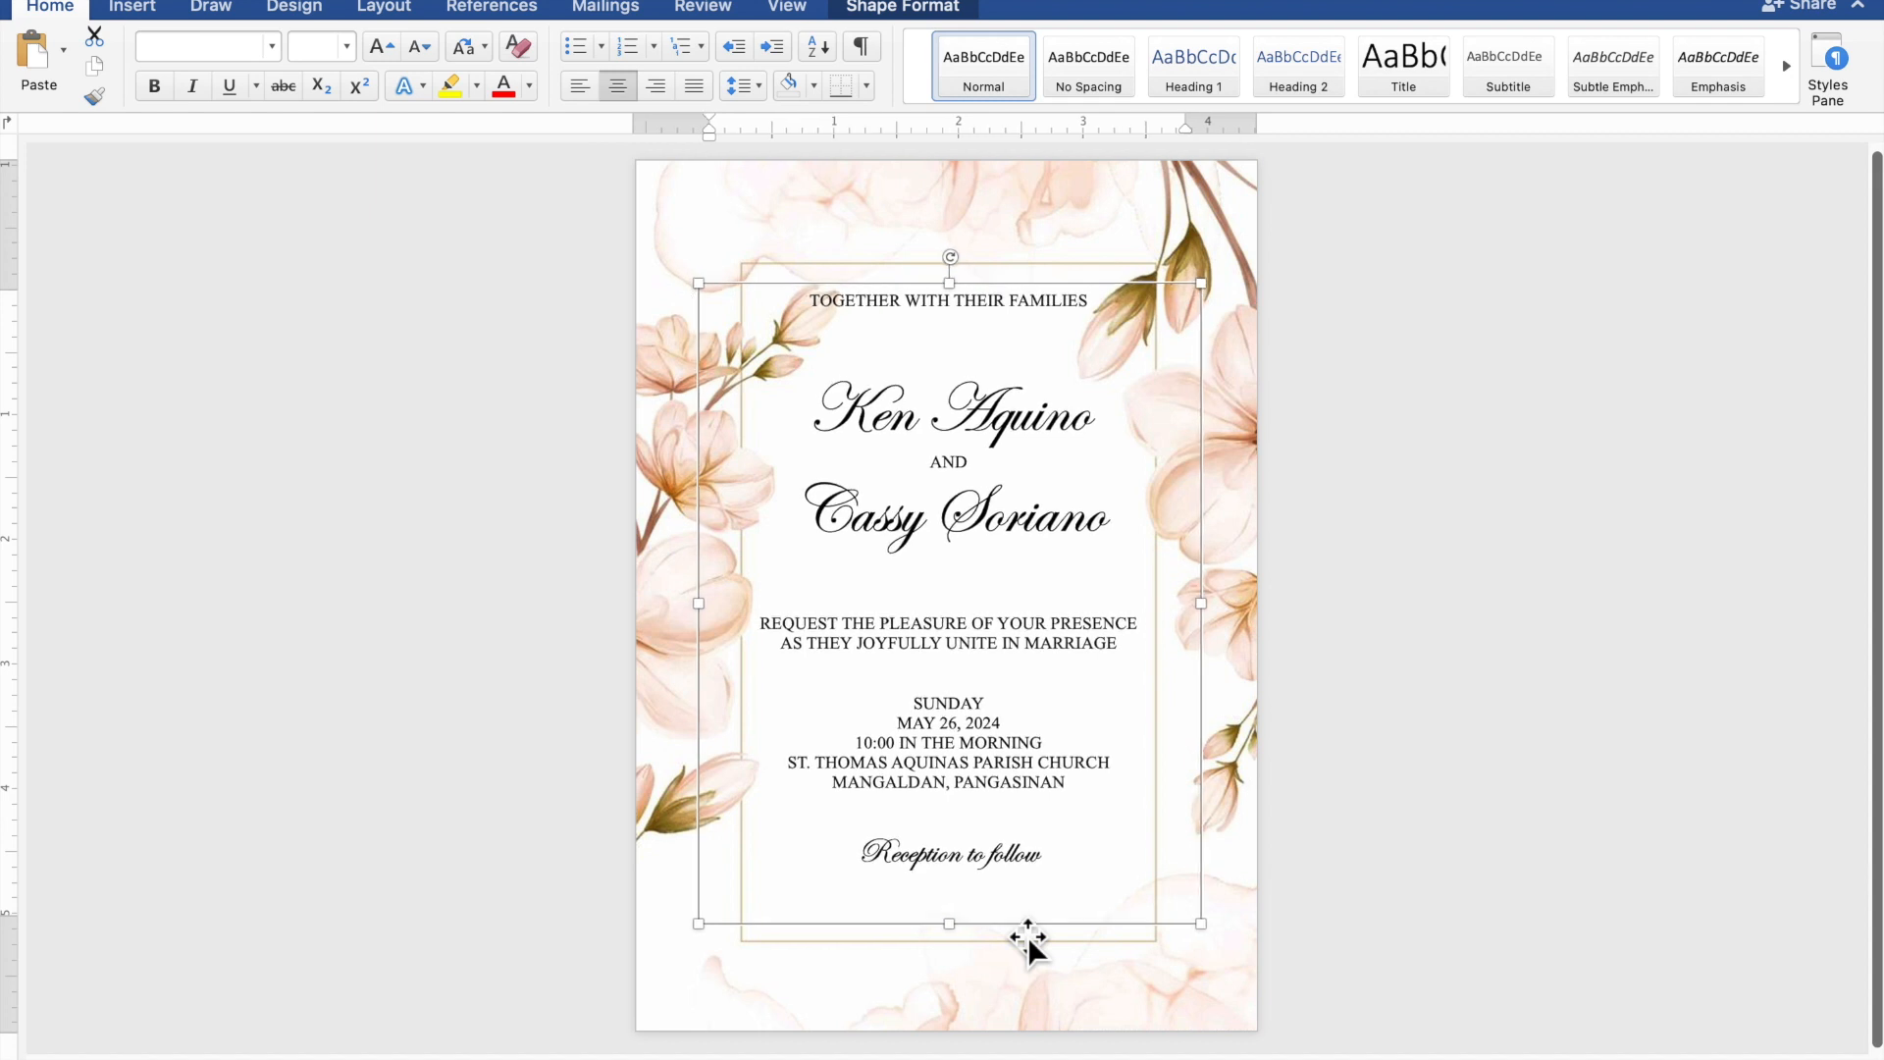
key(Down)
key(Down)
key(Down)
key(Down)
key(Down)
key(Down)
key(Down)
key(Down)
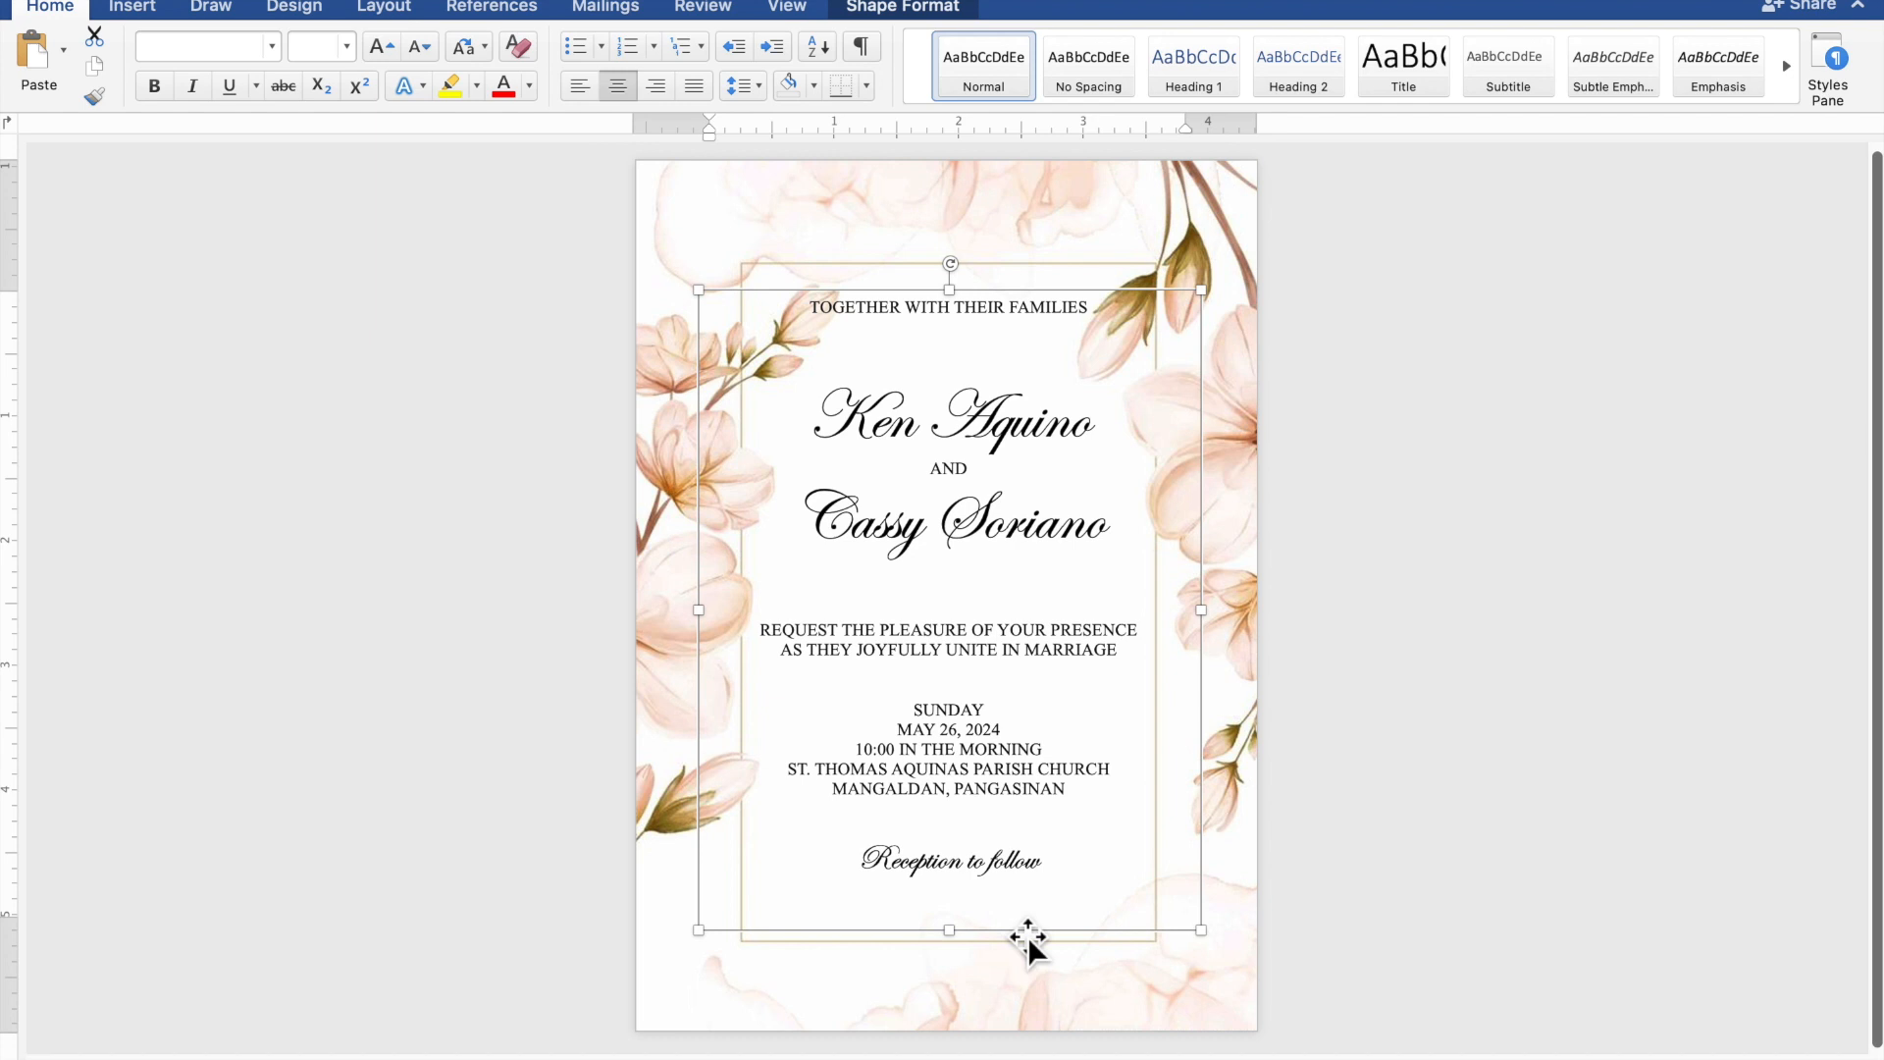
key(Down)
key(Down)
key(Down)
key(Down)
key(Down)
key(Down)
key(Down)
key(Down)
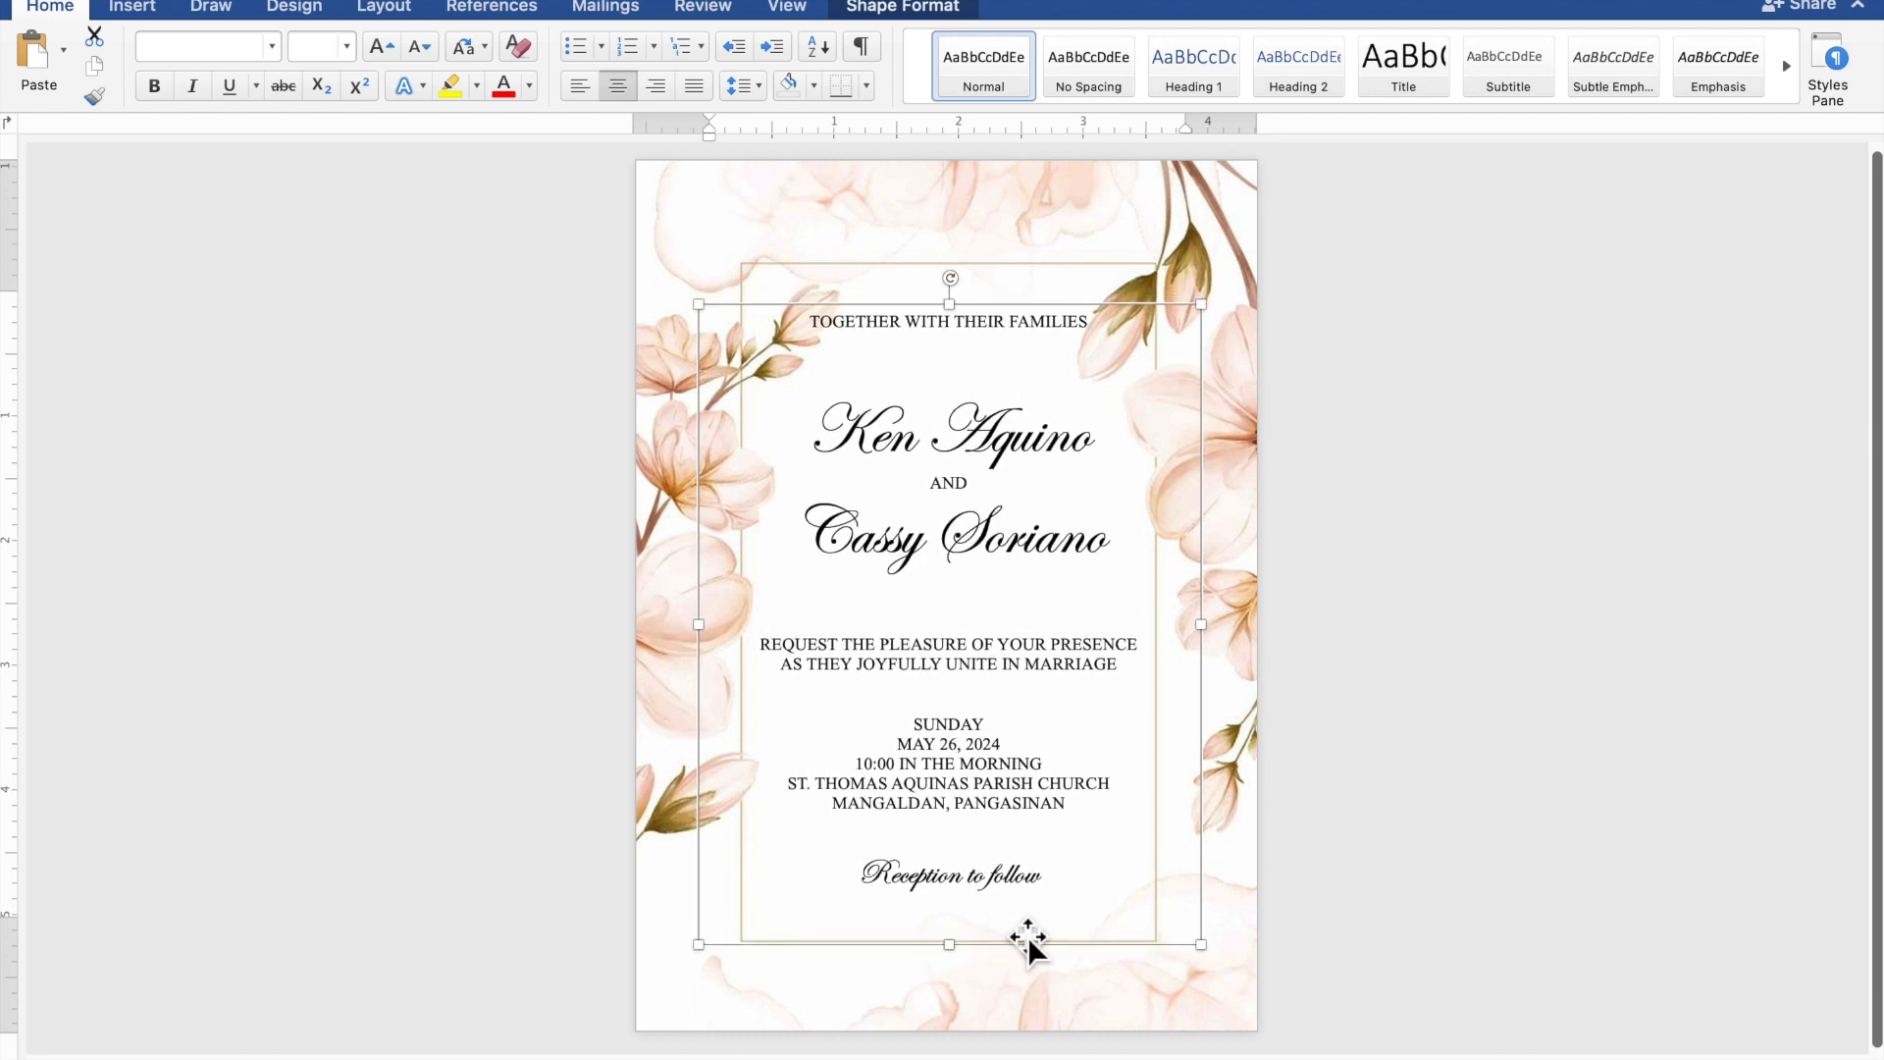
key(Down)
key(Down)
key(Down)
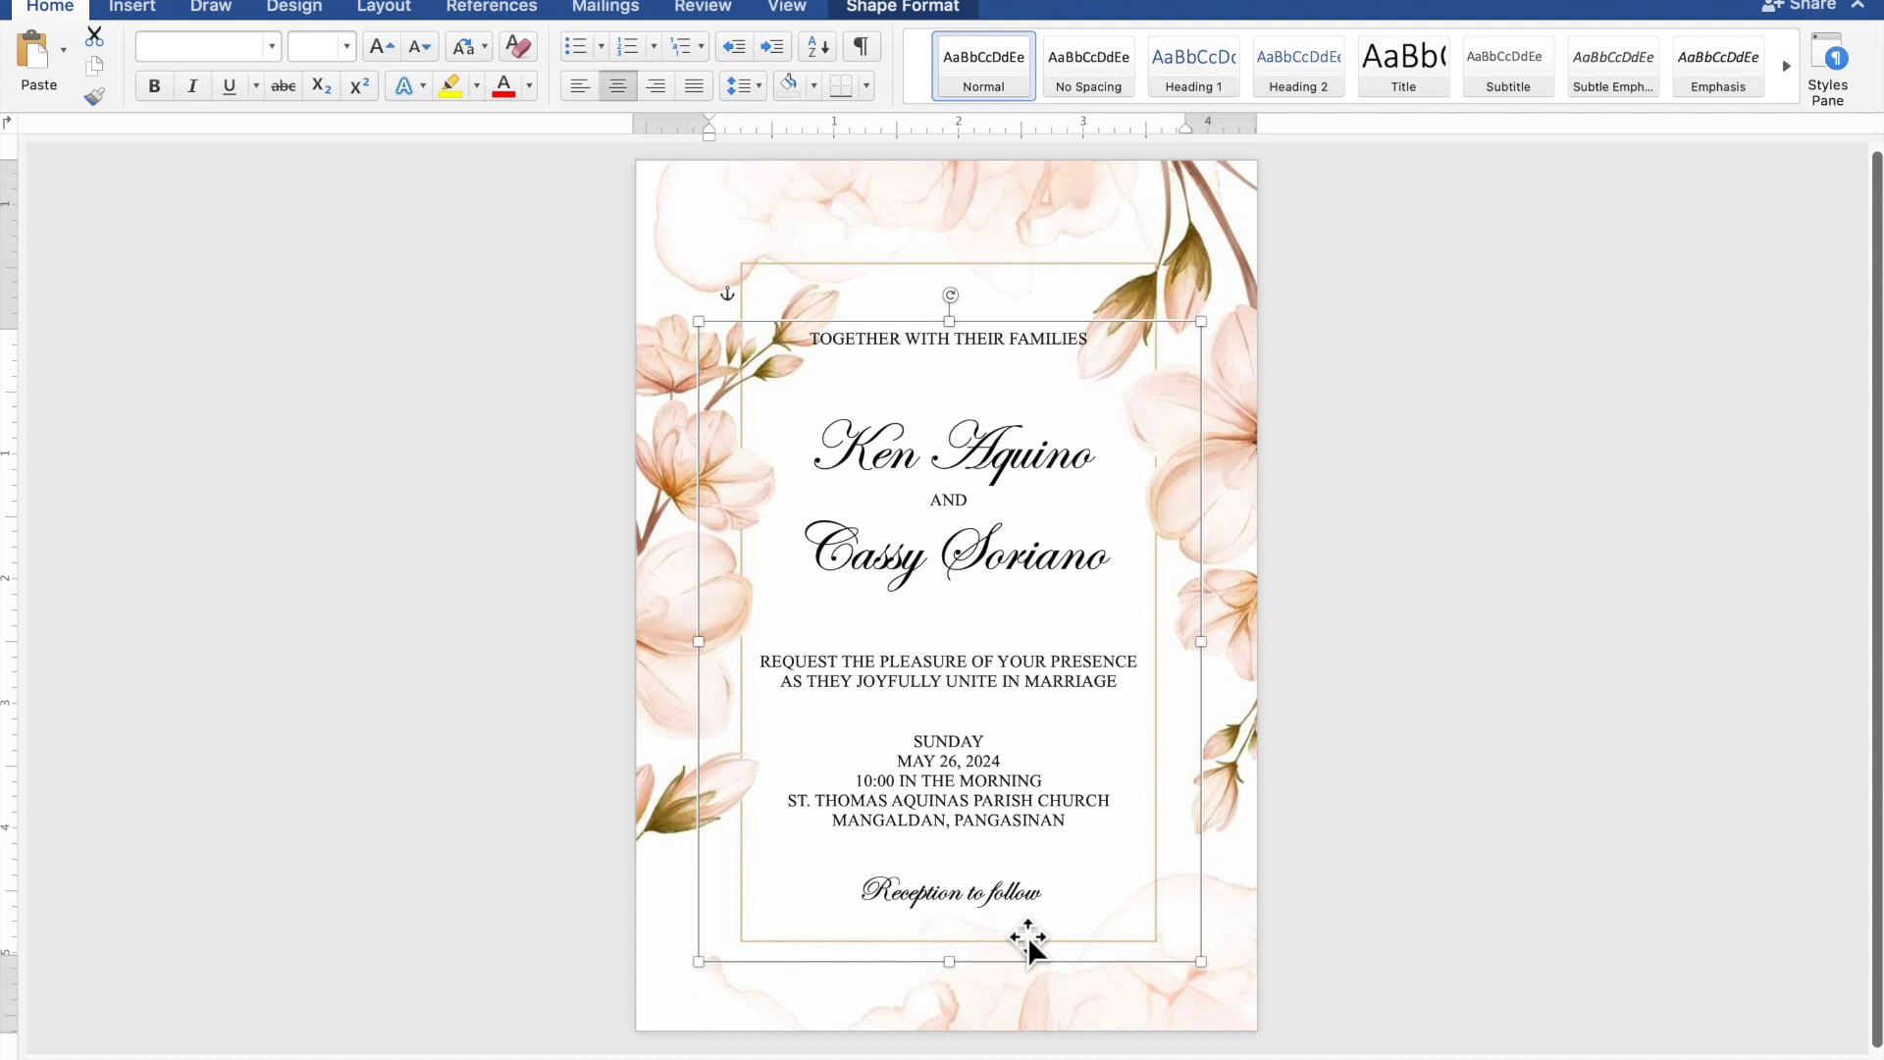
key(Down)
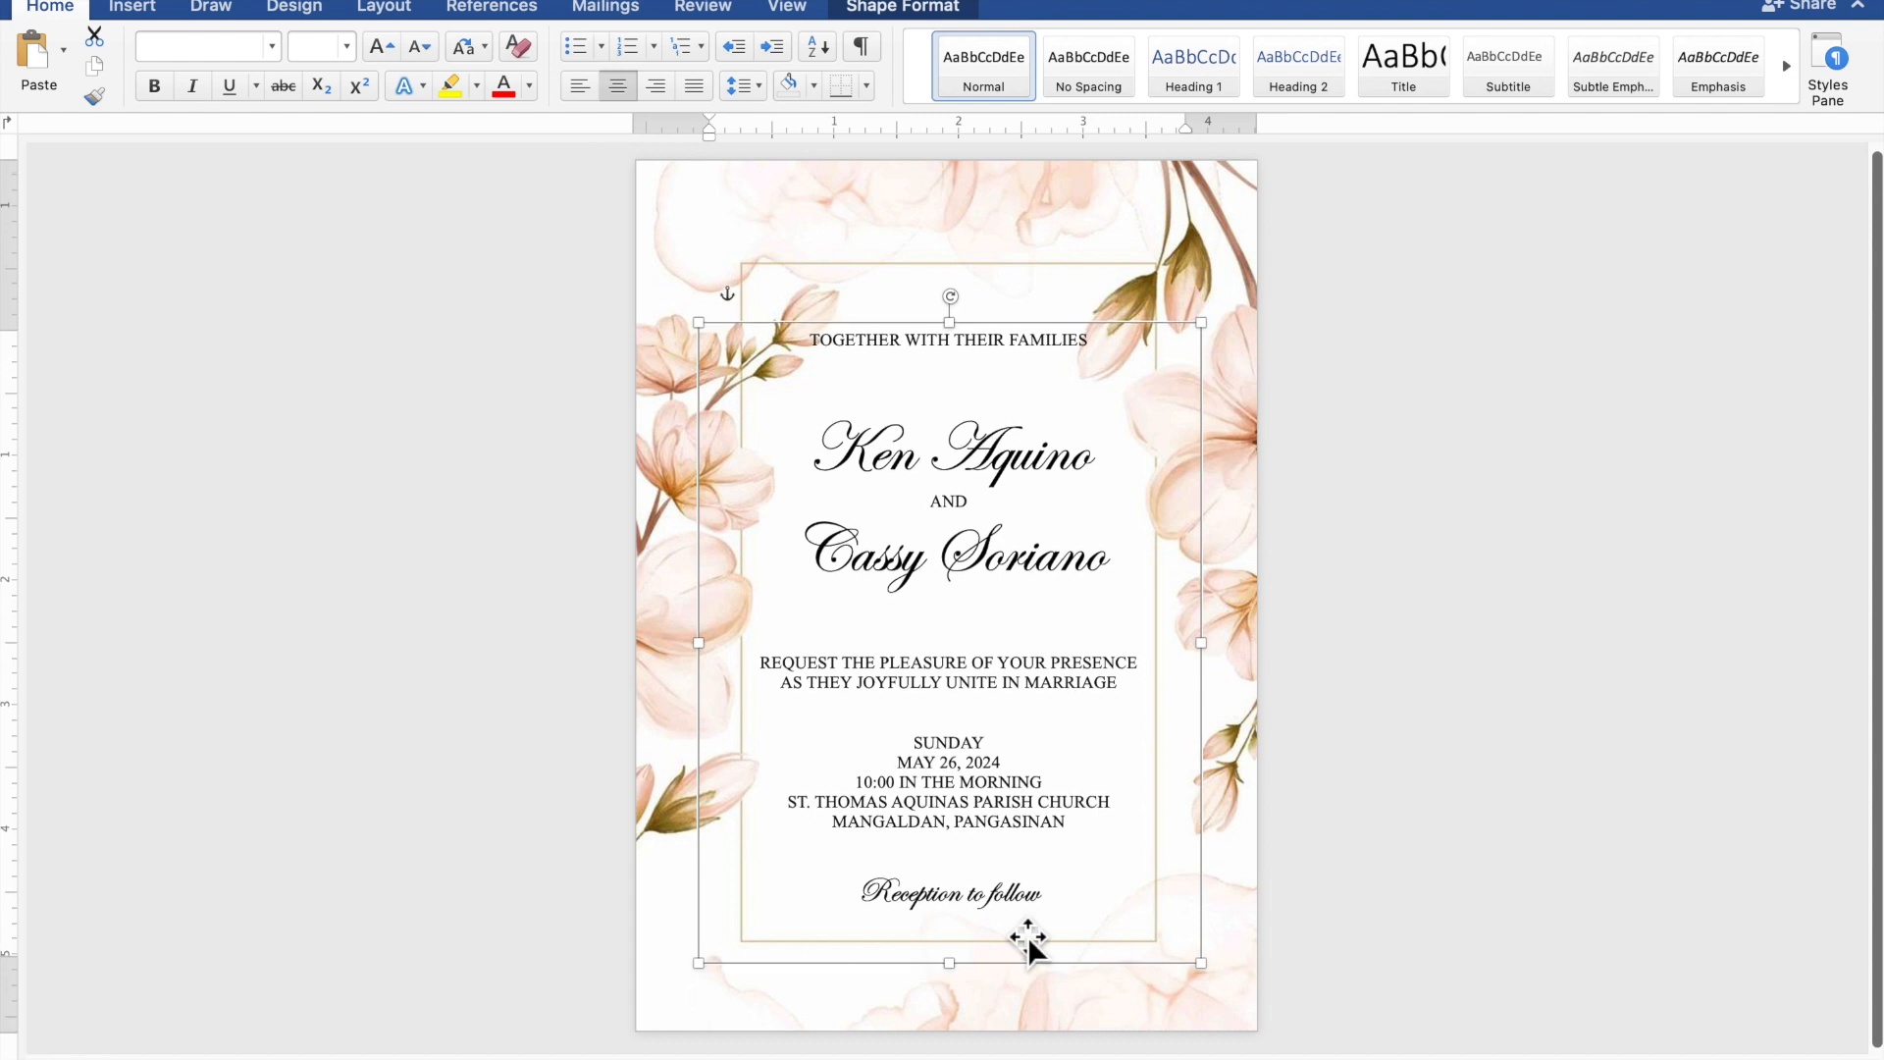
click(1618, 891)
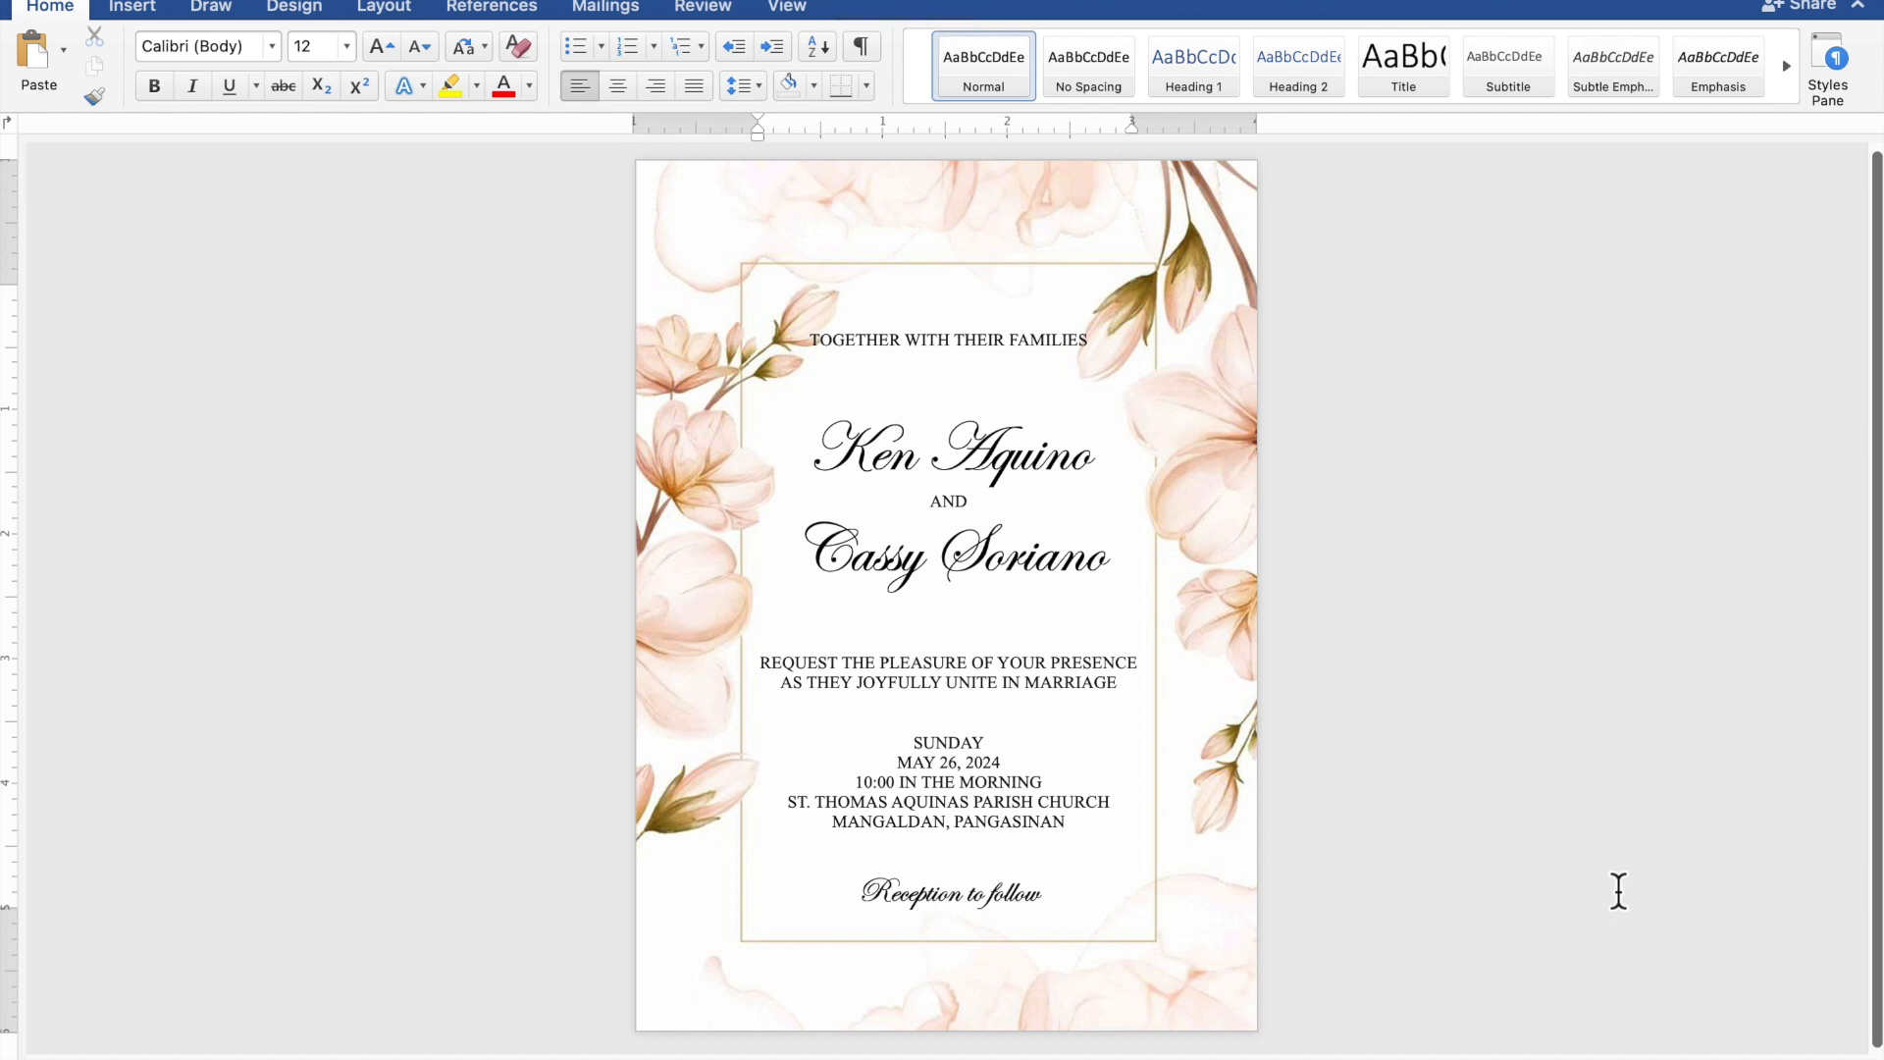